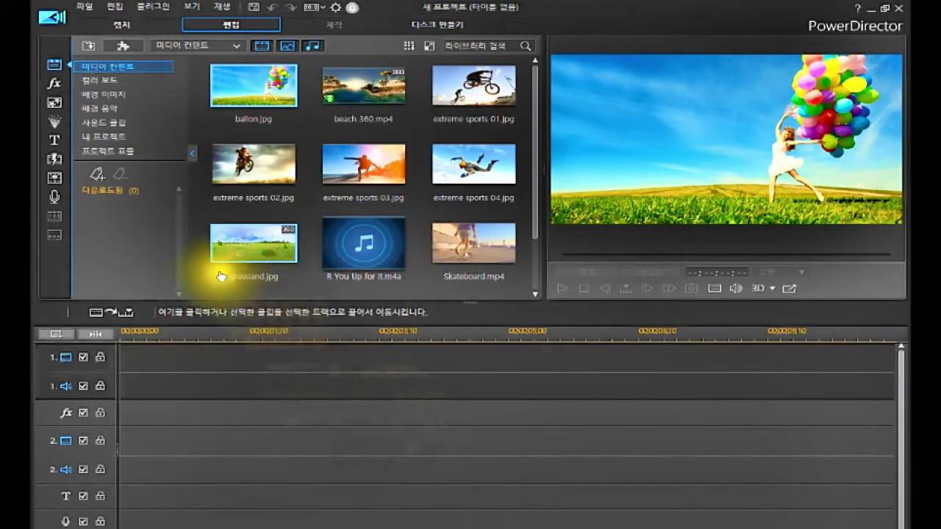
Step: Delete all sample media files from the media library
click(264, 87)
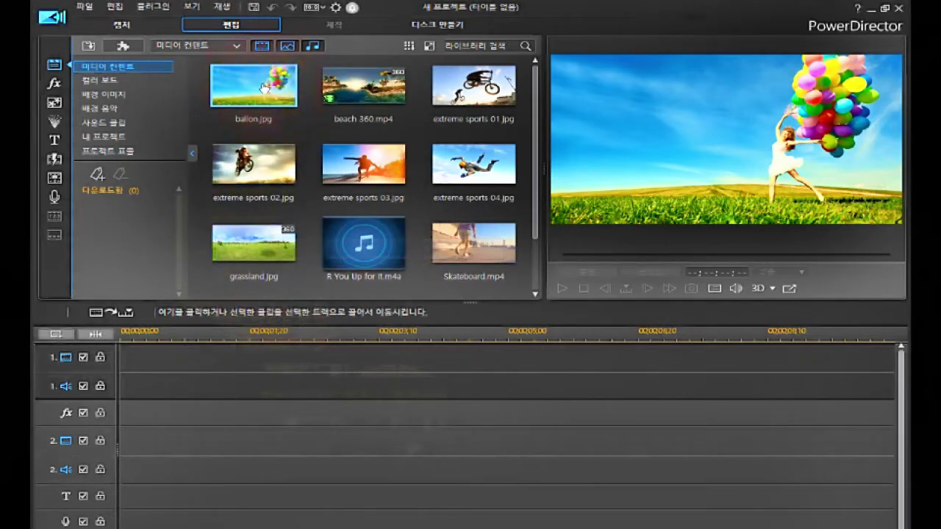
key(ctrl+a)
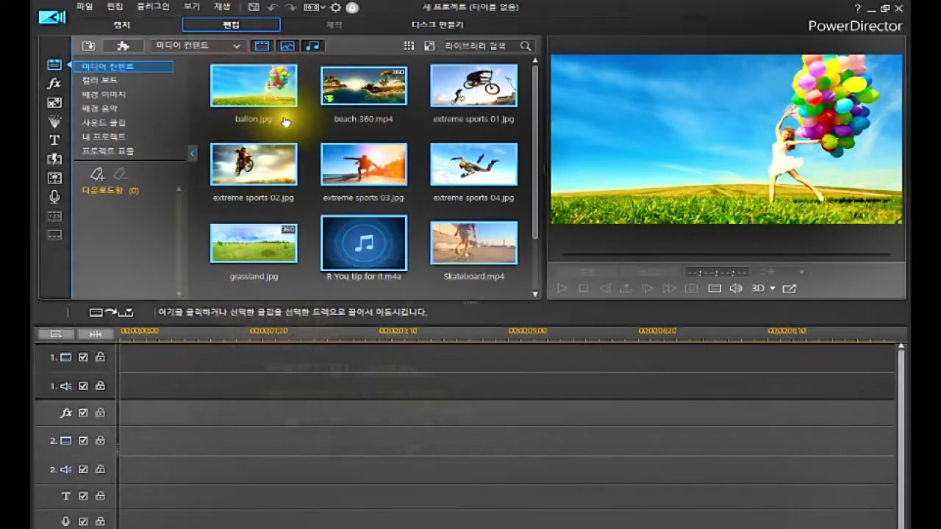
key(Delete)
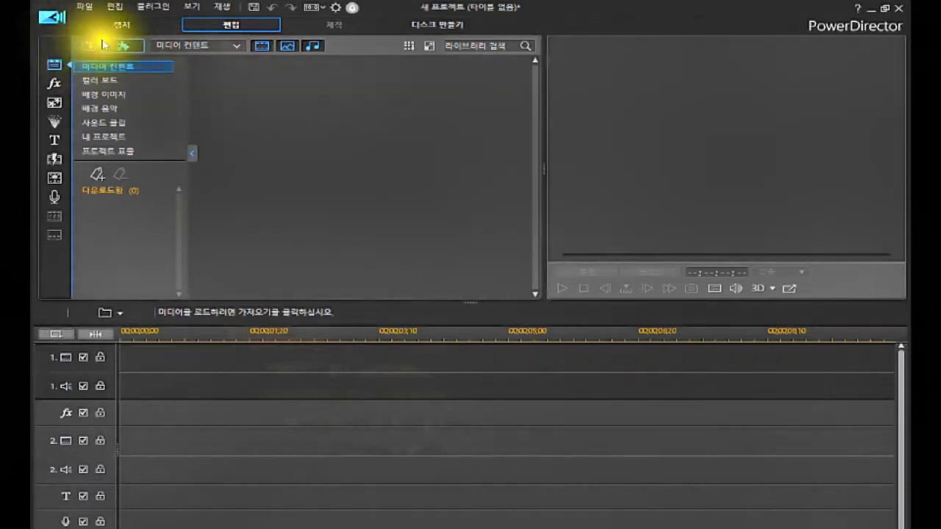
Step: Import the photo 2017-04-20_210434.jpg from the #FX효과1(스타일효과) folder into the media library
click(88, 47)
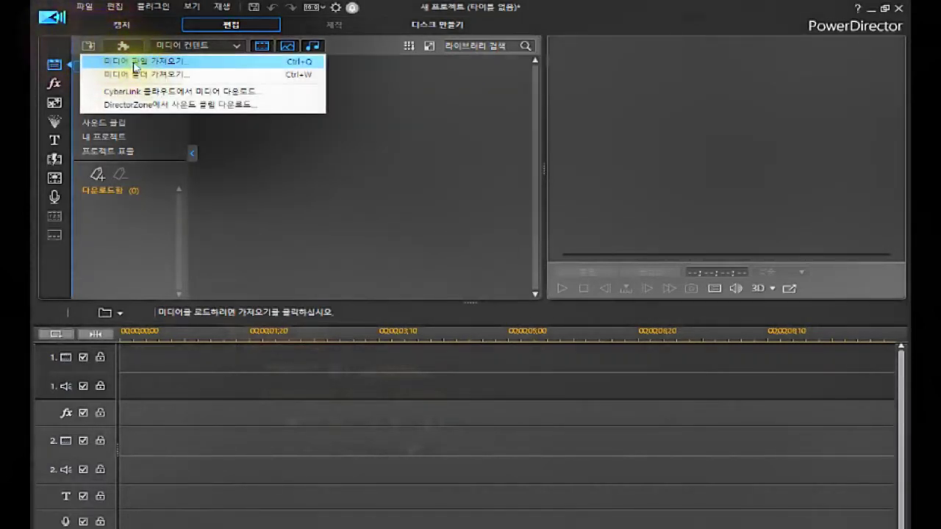
click(133, 61)
scroll(343, 235, up, 5)
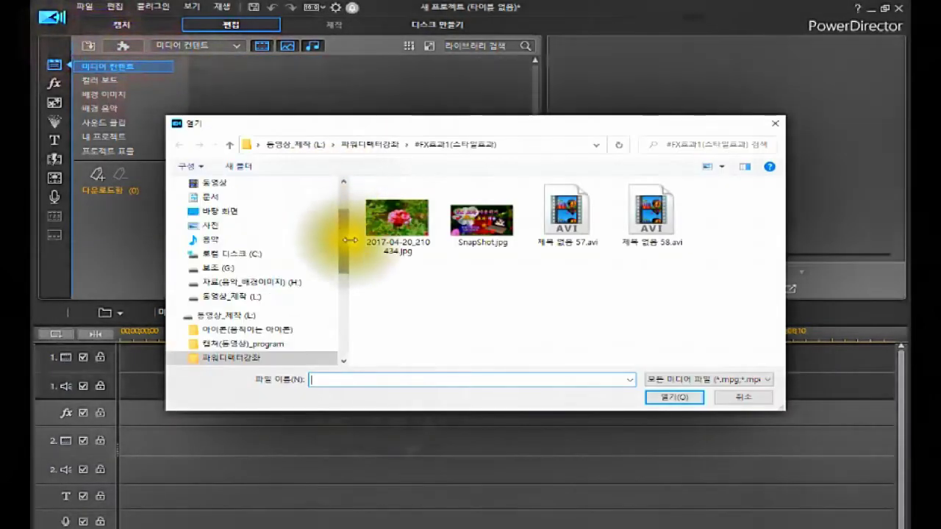
scroll(321, 297, down, 2)
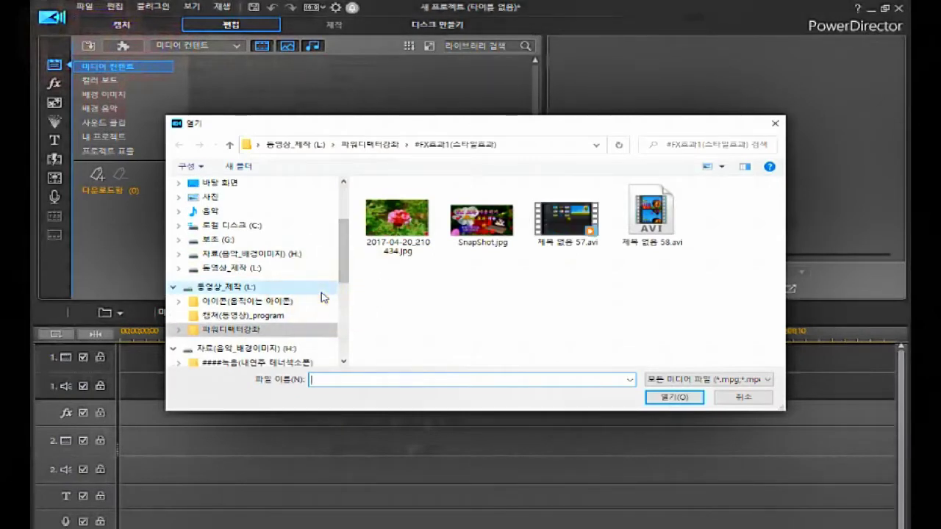
scroll(321, 297, down, 1)
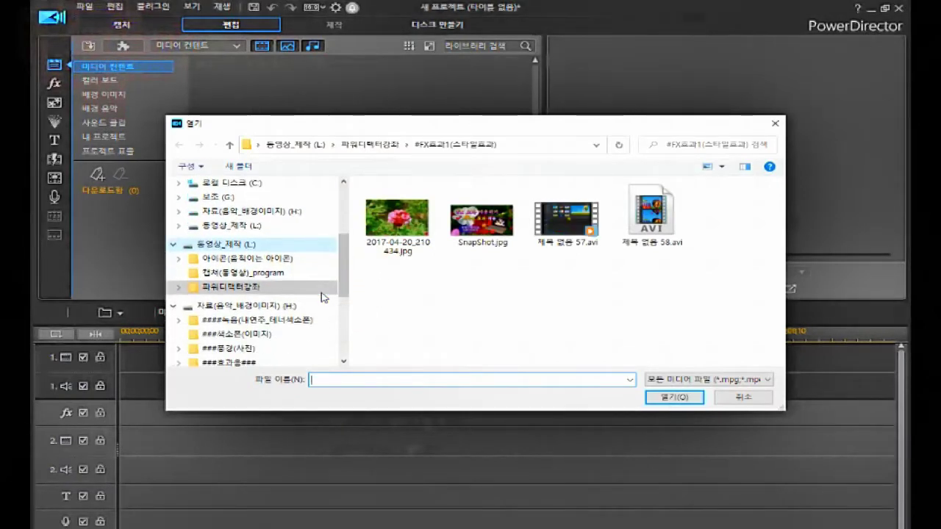
click(180, 286)
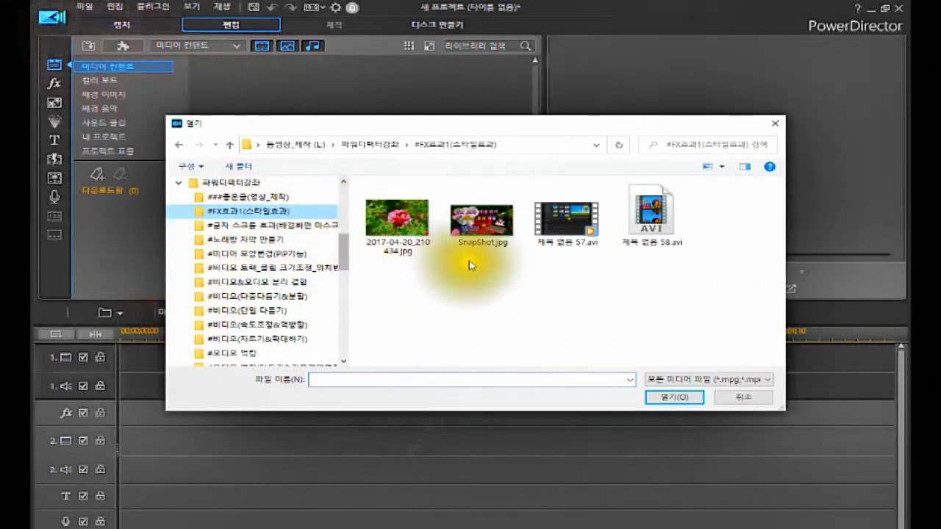
click(399, 217)
click(670, 398)
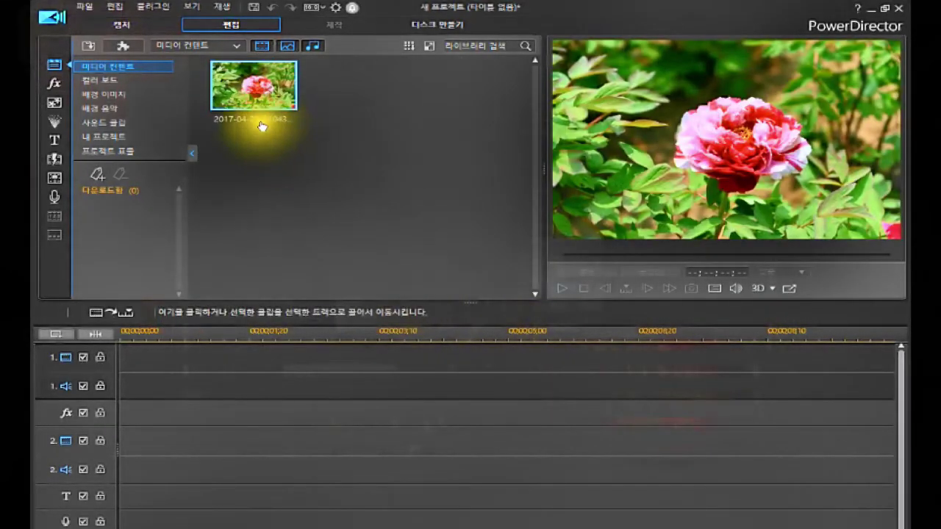
Step: Place the imported photo at the start of video track 1 and move the playhead to 00;00;01;22
click(231, 93)
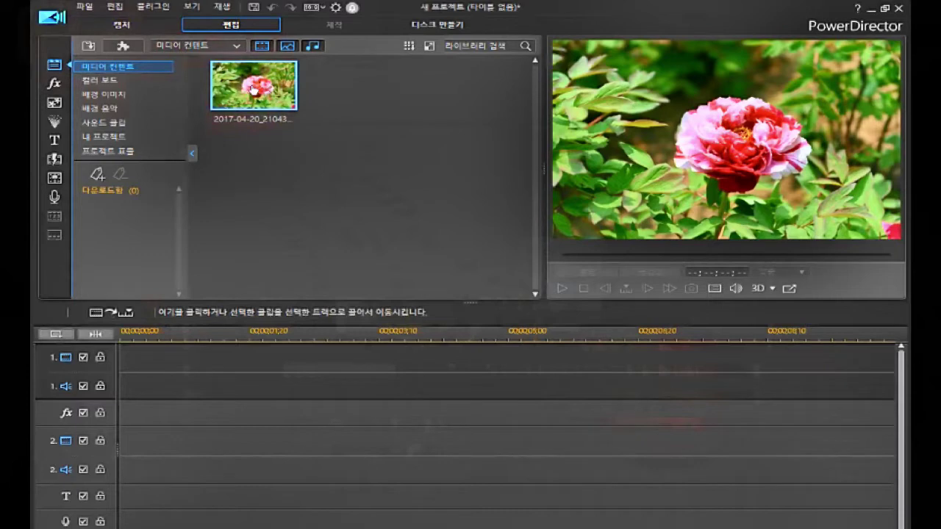
drag(254, 90, 119, 358)
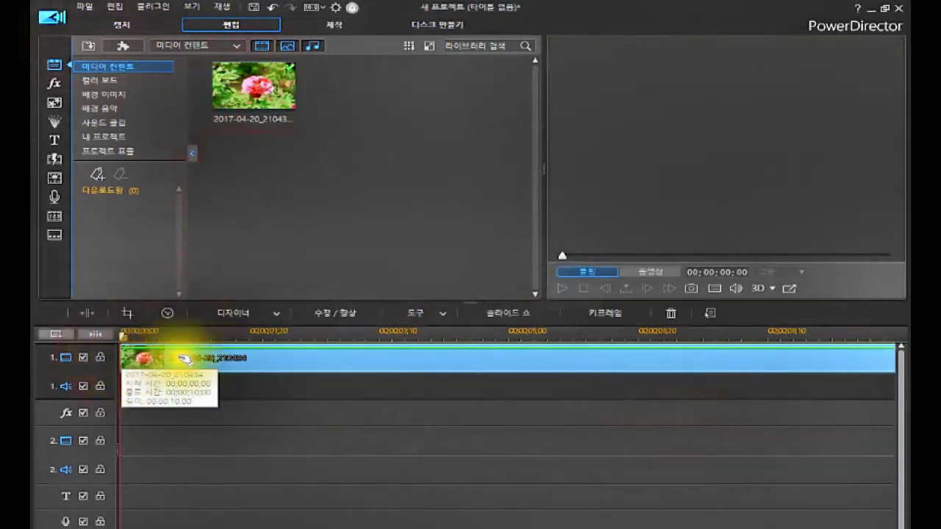
click(253, 333)
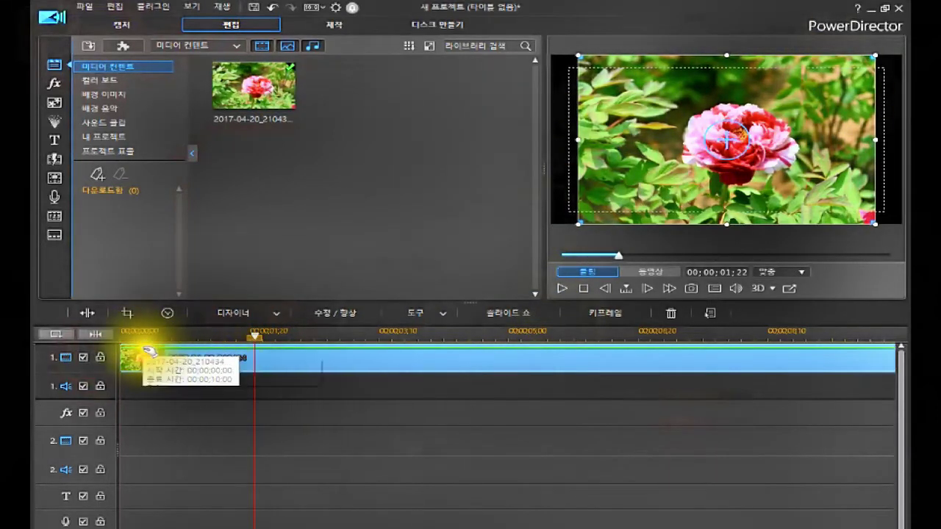
Step: Crop the photo clip on video track 1 at 16:9, moving the crop frame down to the photo's lower edge
click(154, 360)
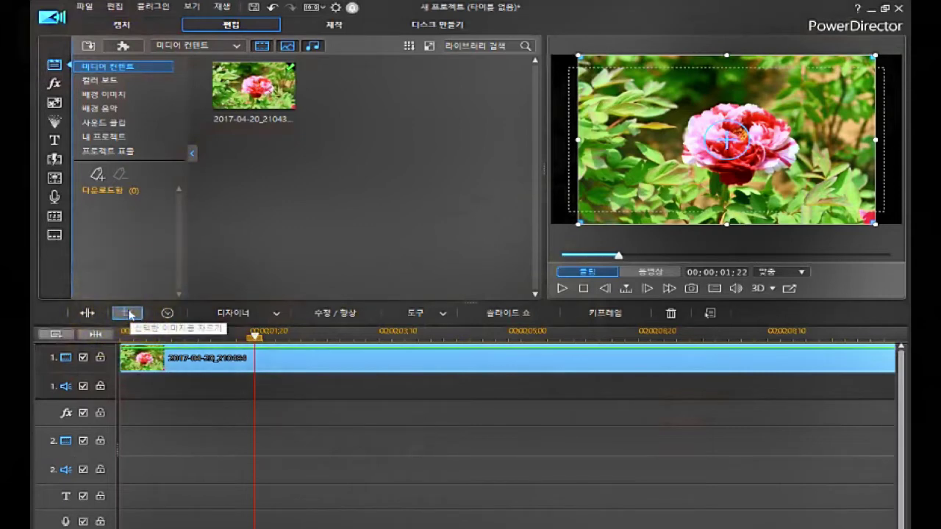
click(129, 315)
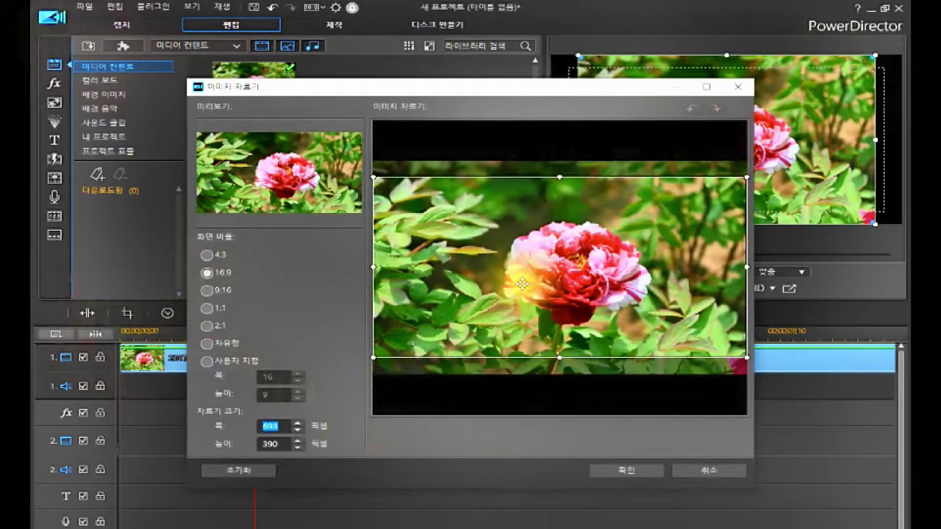
drag(522, 283, 519, 301)
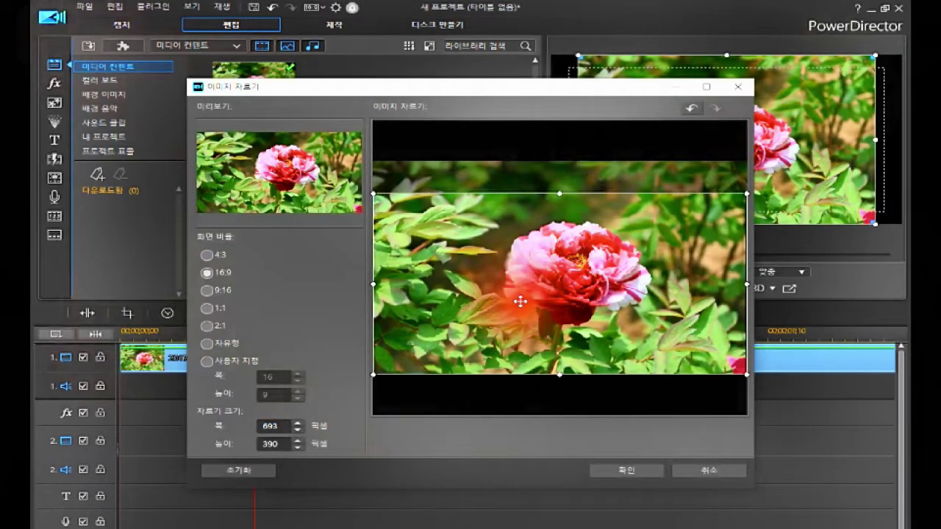
click(605, 467)
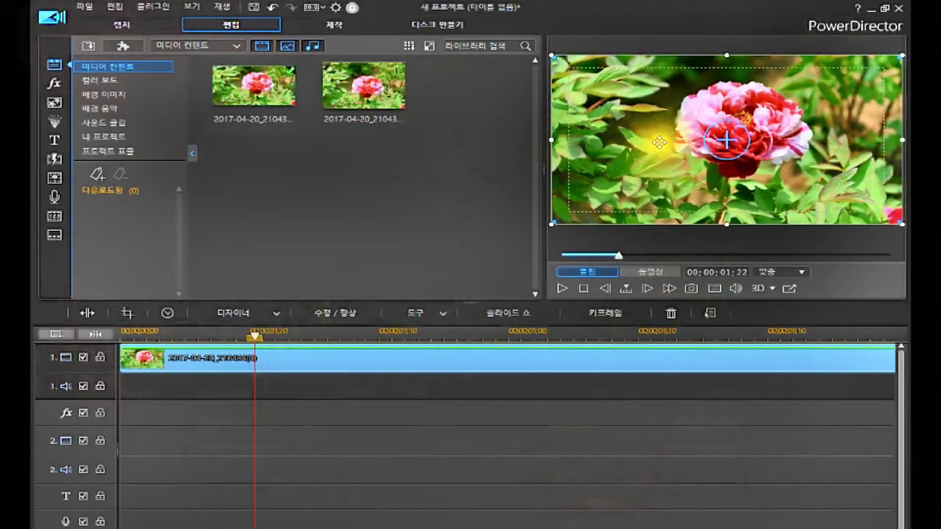
Step: Open the video effects library and collapse its category list to enlarge the thumbnail area
click(209, 364)
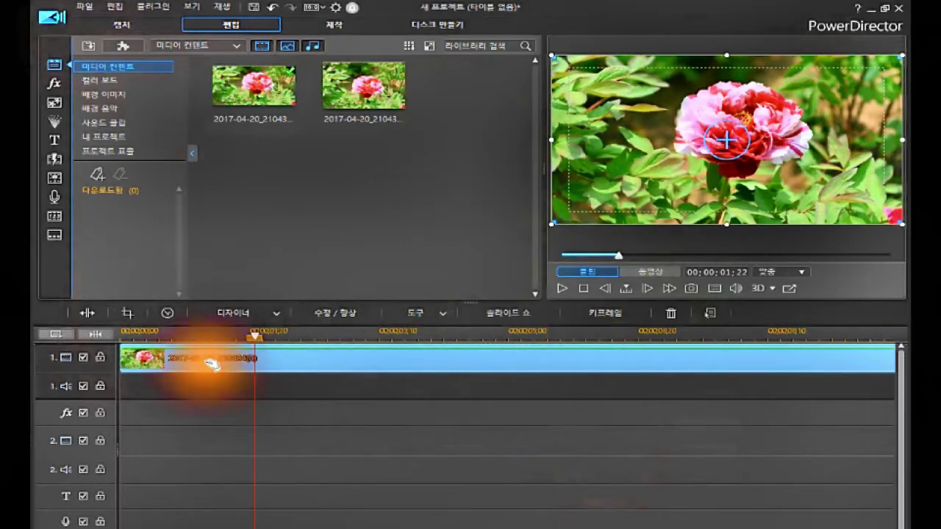
click(54, 86)
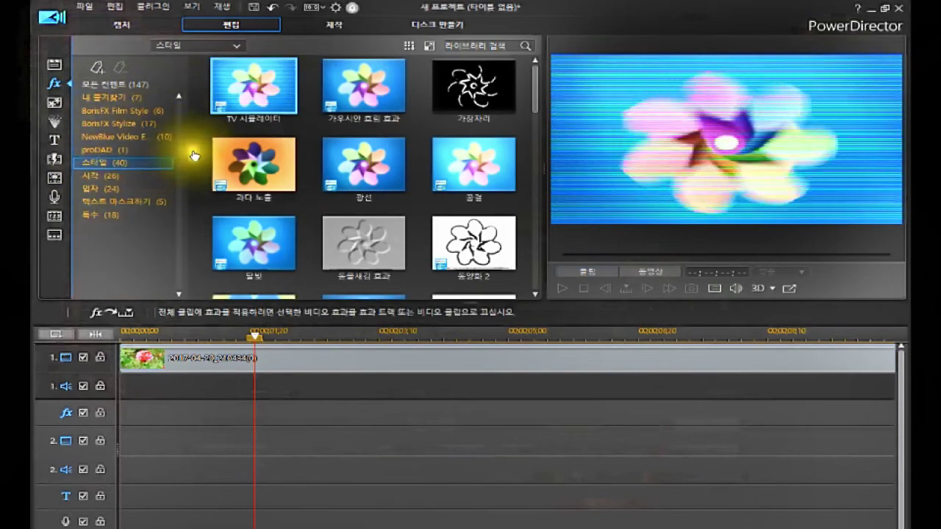
click(191, 156)
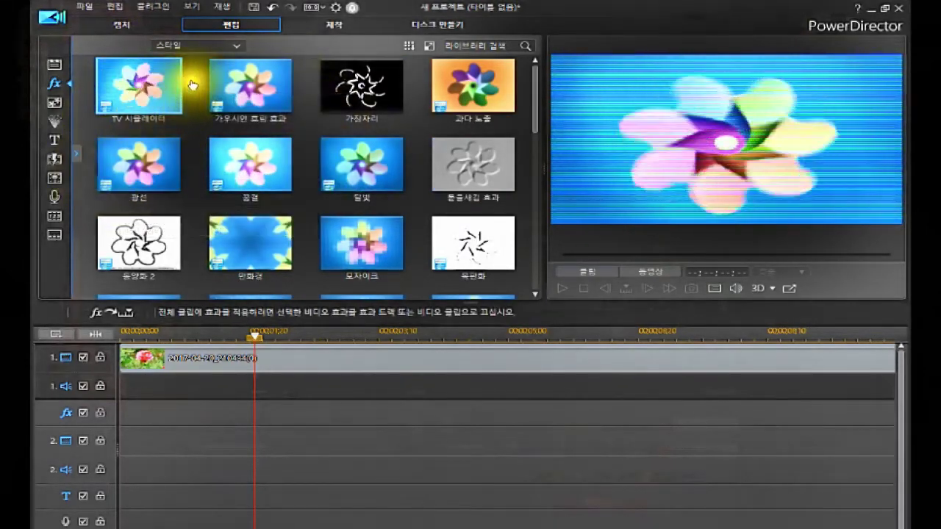
Step: Show all effects (모든 컨텐트) in the library and preview the Adorage Filter effect
click(235, 48)
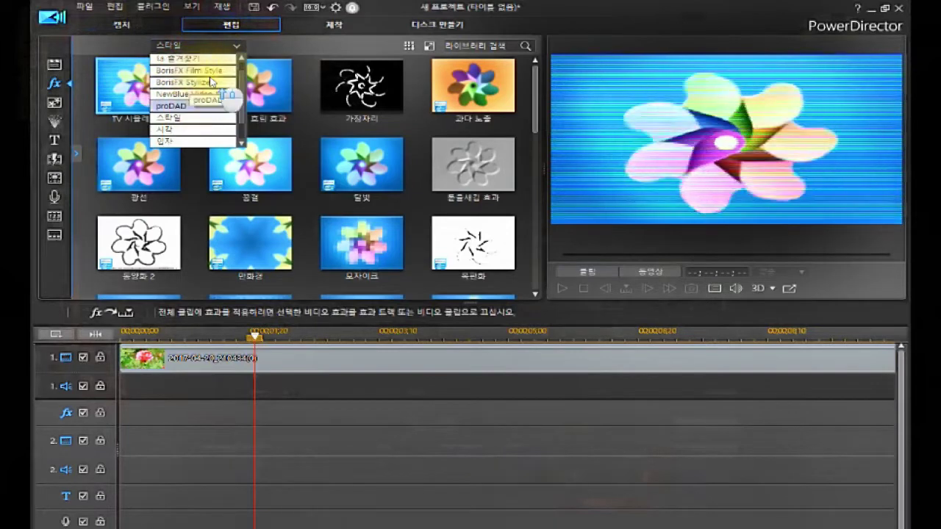
scroll(197, 74, up, 3)
click(197, 59)
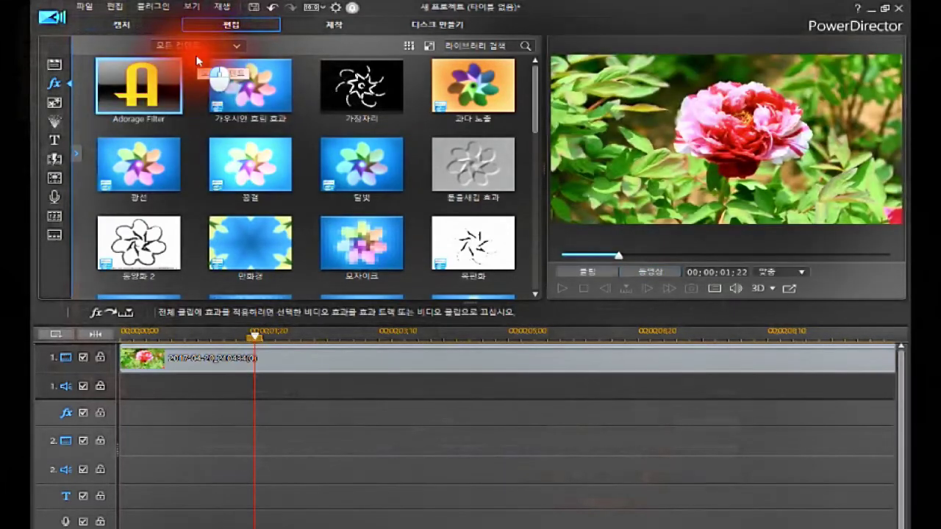
click(168, 98)
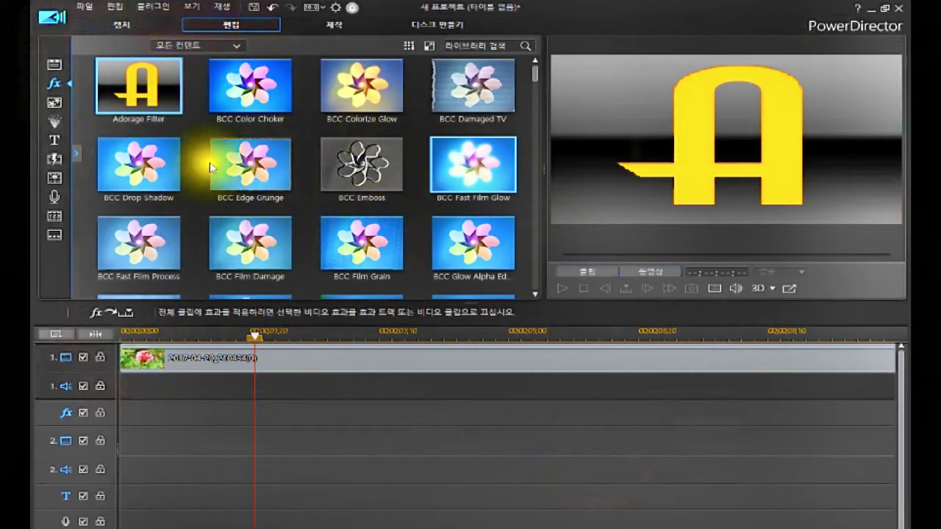
Step: Filter the effects library to the 스타일 category and expand the category list again
click(236, 42)
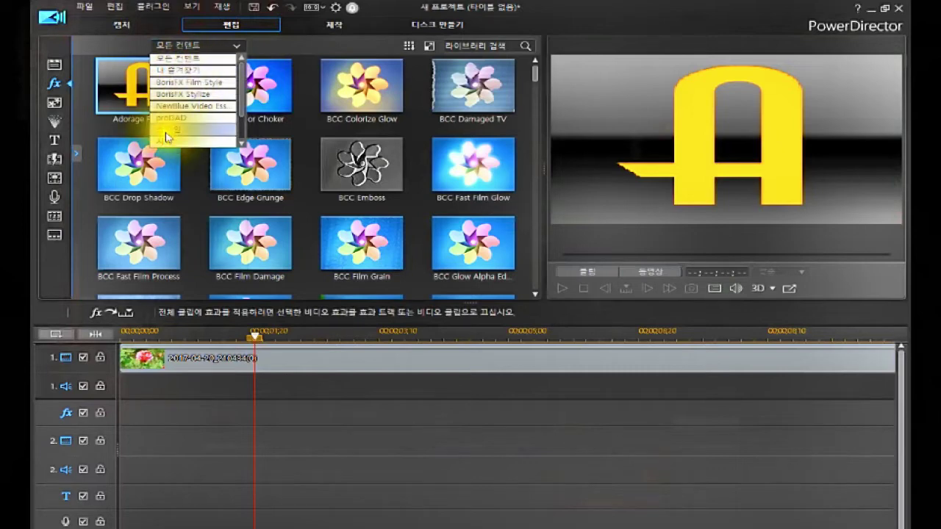
scroll(169, 140, down, 1)
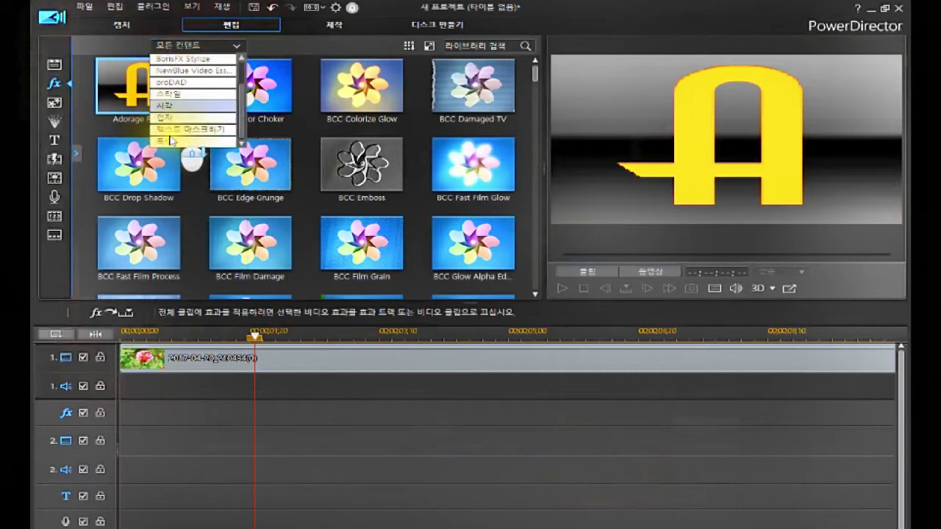
click(172, 97)
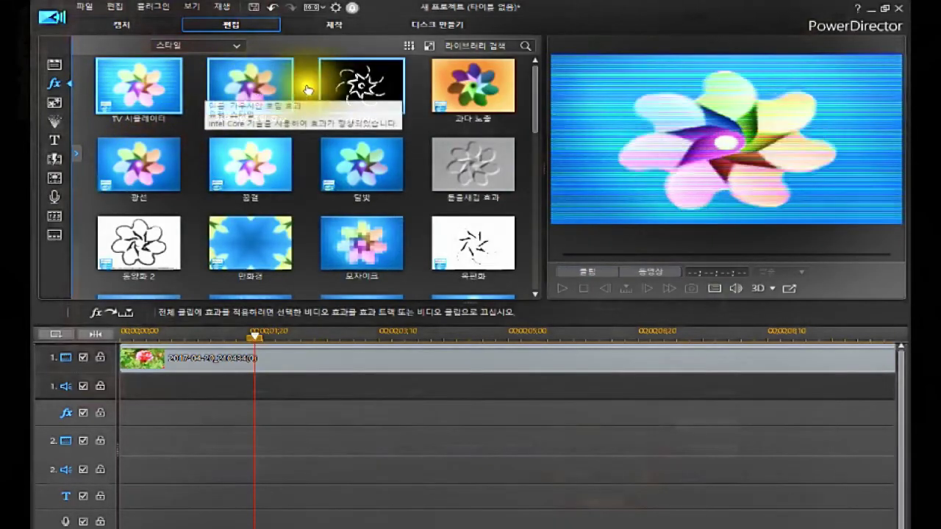
click(75, 157)
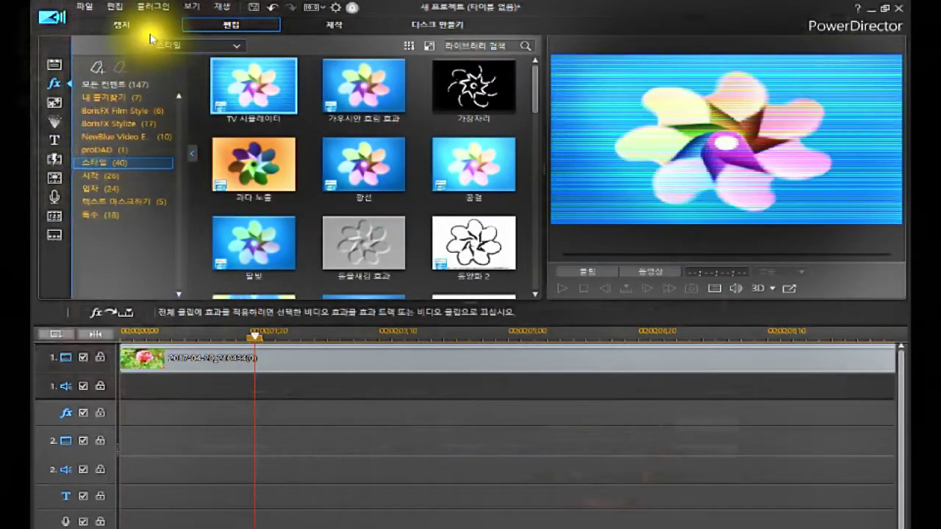
click(233, 46)
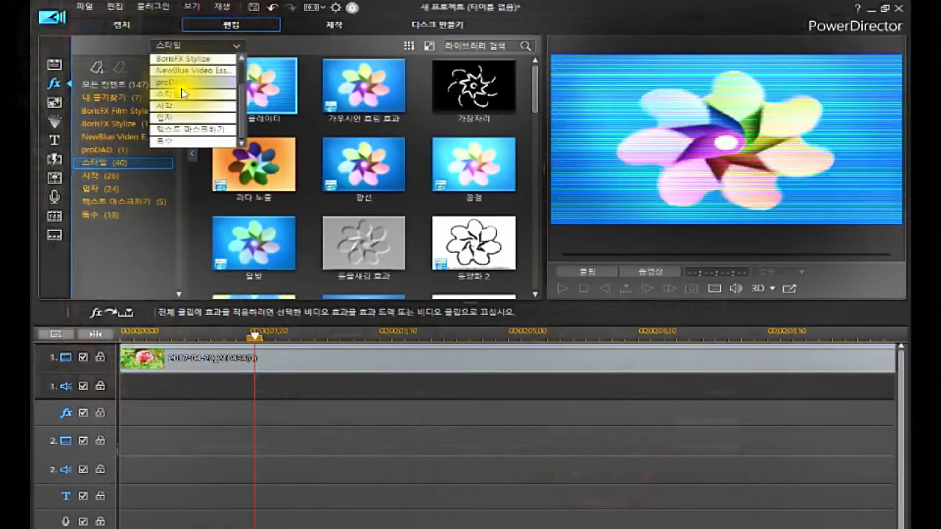
click(183, 94)
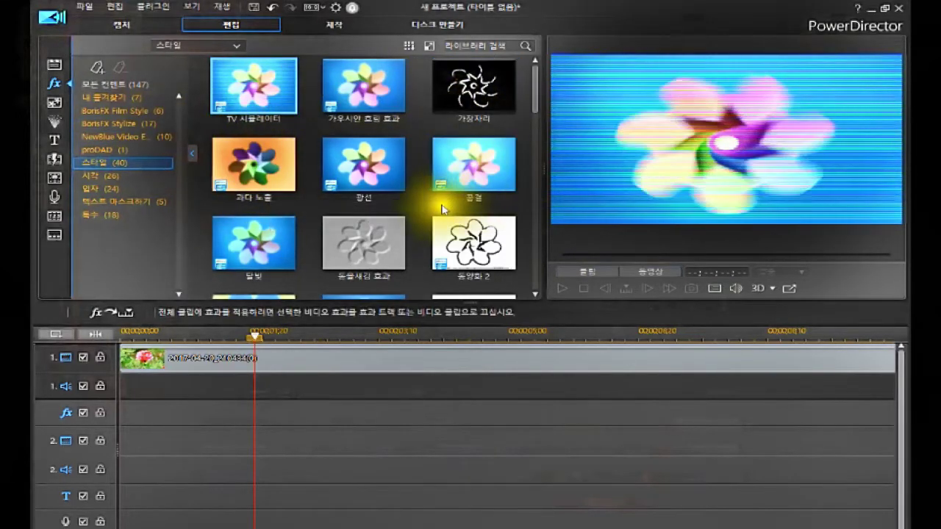
Step: Add the 모자이크 style effect to the start of the effects track below the photo clip
scroll(441, 210, down, 6)
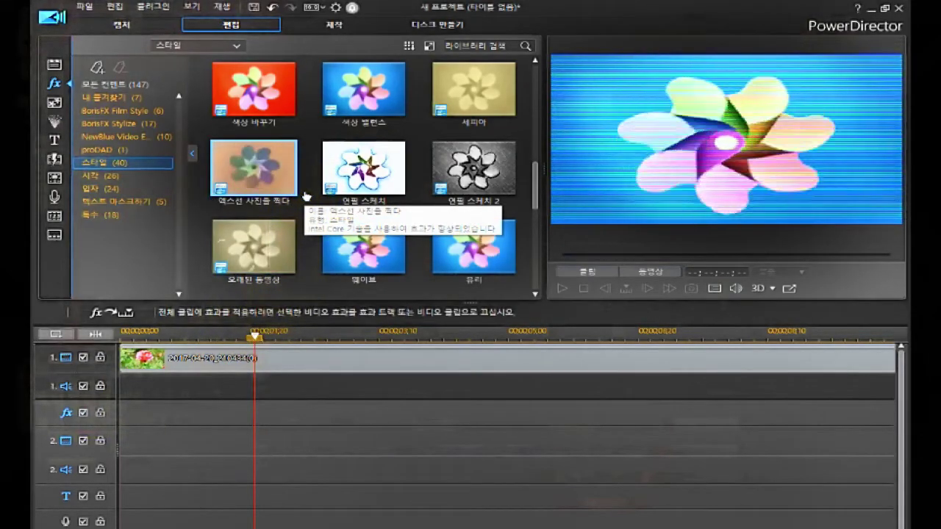
scroll(305, 195, up, 1)
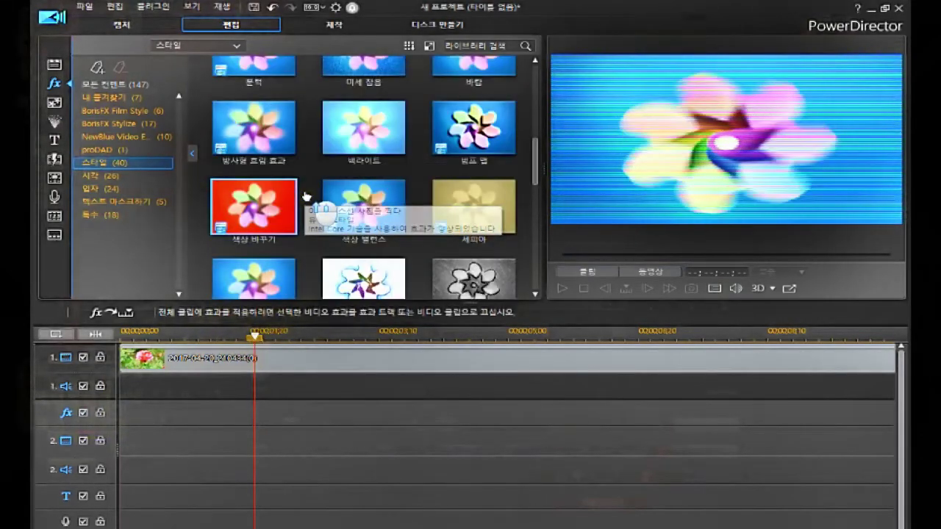
scroll(306, 196, up, 1)
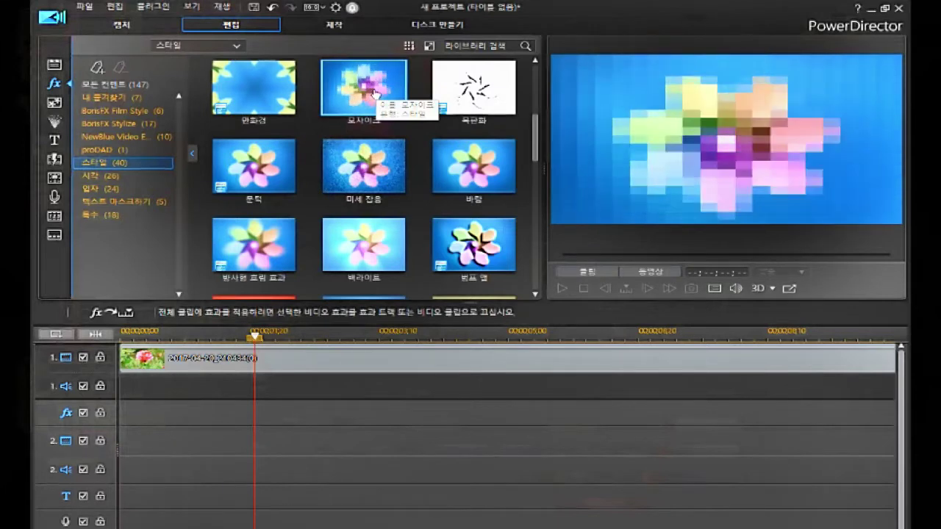
drag(375, 94, 112, 416)
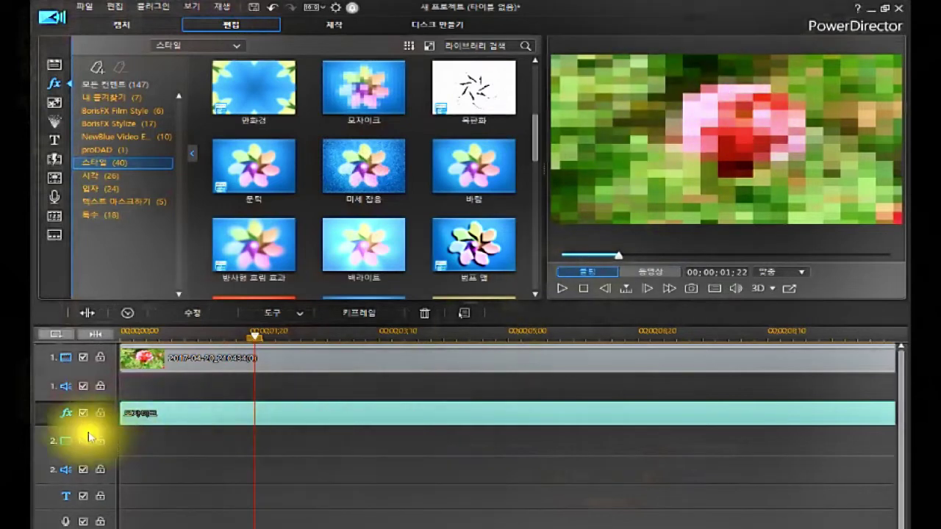
Step: Delete the 모자이크 effect from the effects track and place it there again from the start
click(202, 416)
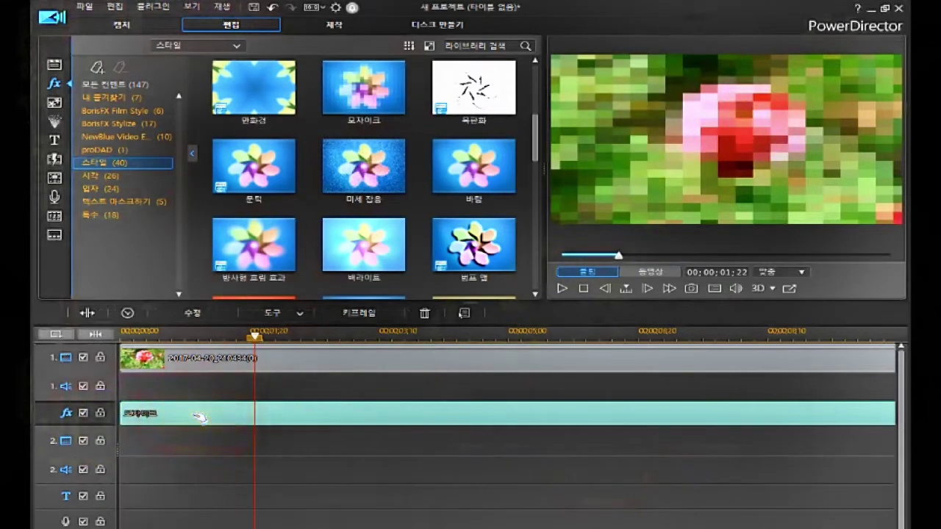
key(Delete)
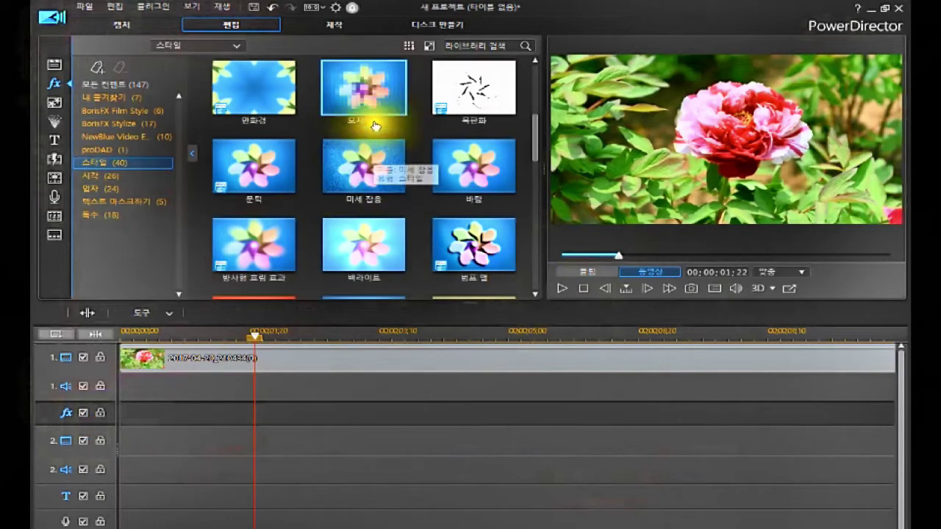
drag(357, 88, 121, 409)
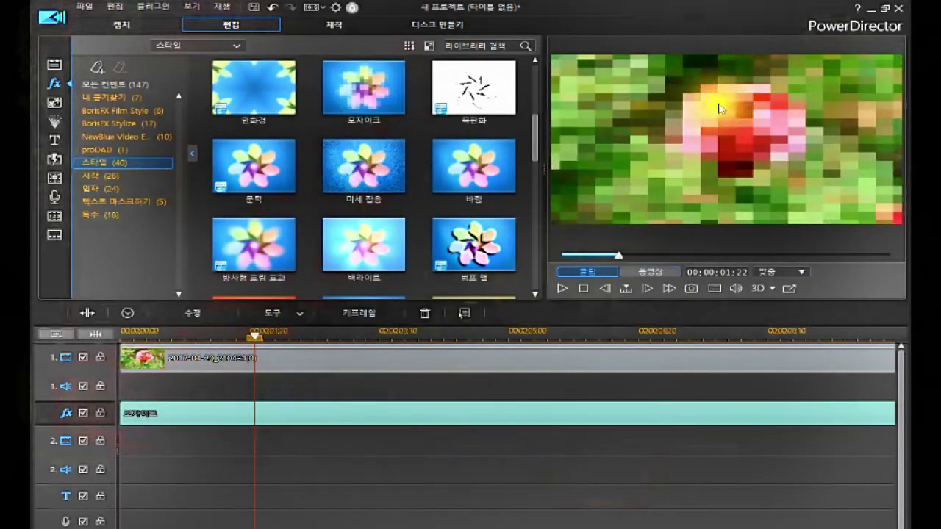
Step: Open the effect settings of the 모자이크 effect on the effects track
click(234, 413)
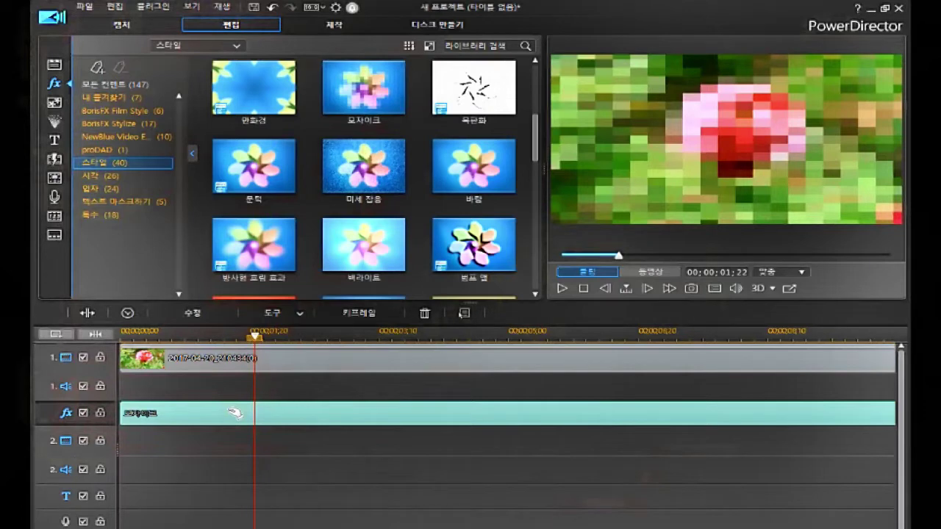
click(235, 413)
right_click(235, 413)
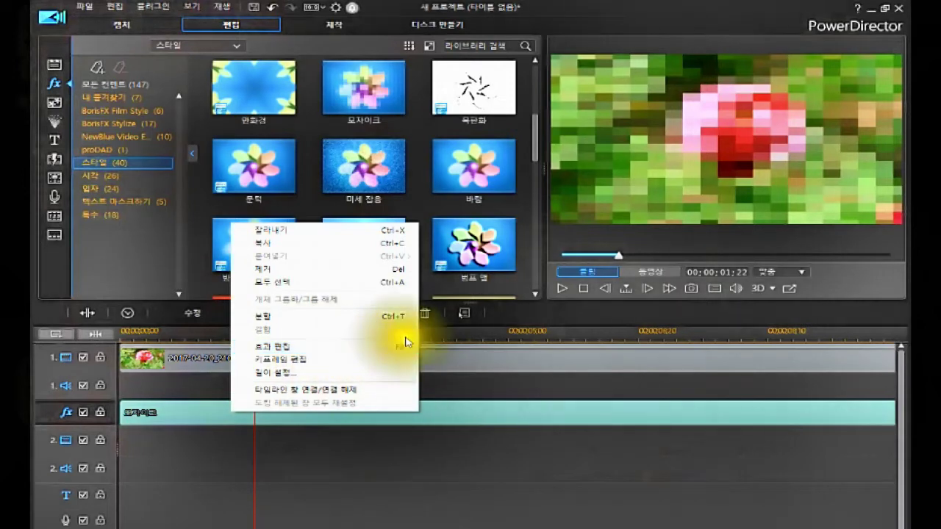
click(221, 413)
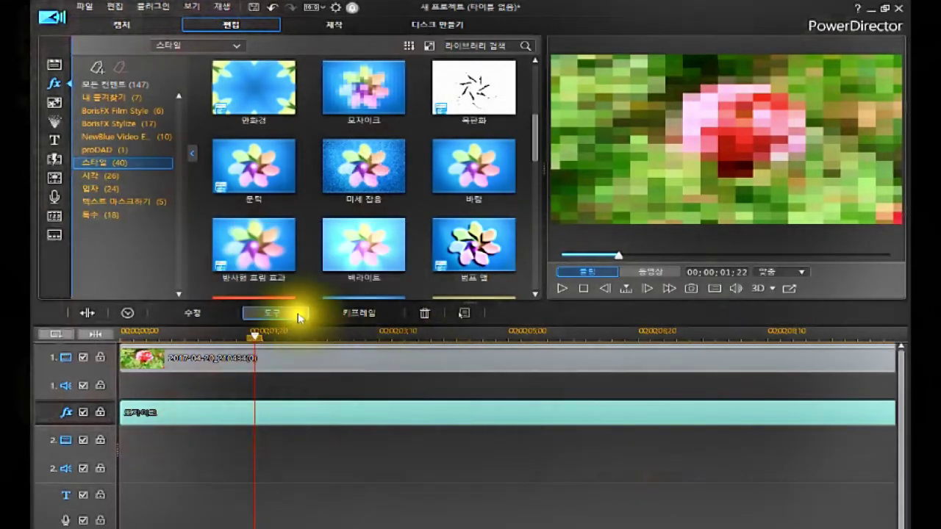
click(457, 314)
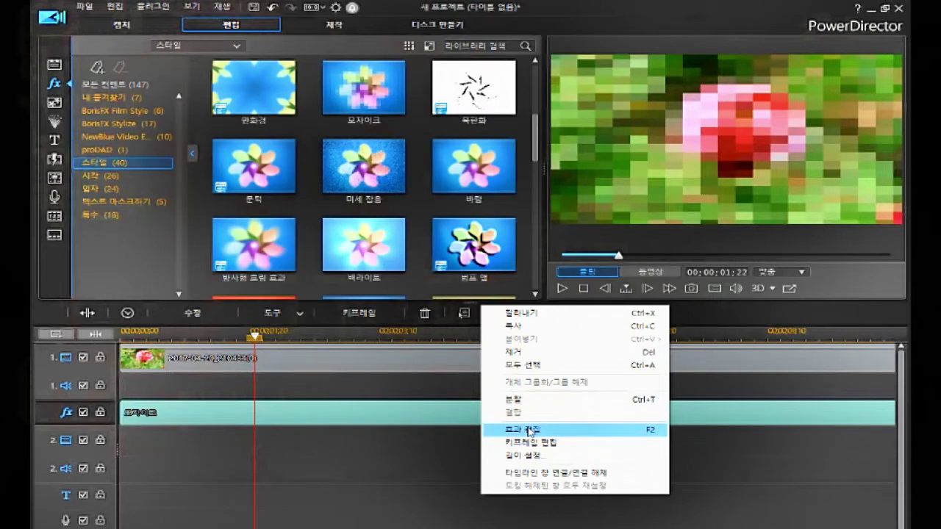
click(247, 419)
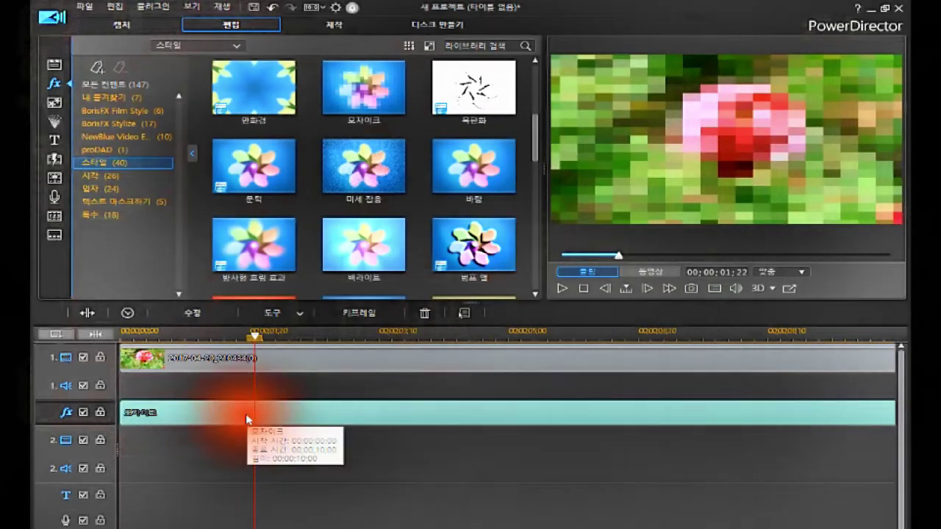
click(200, 313)
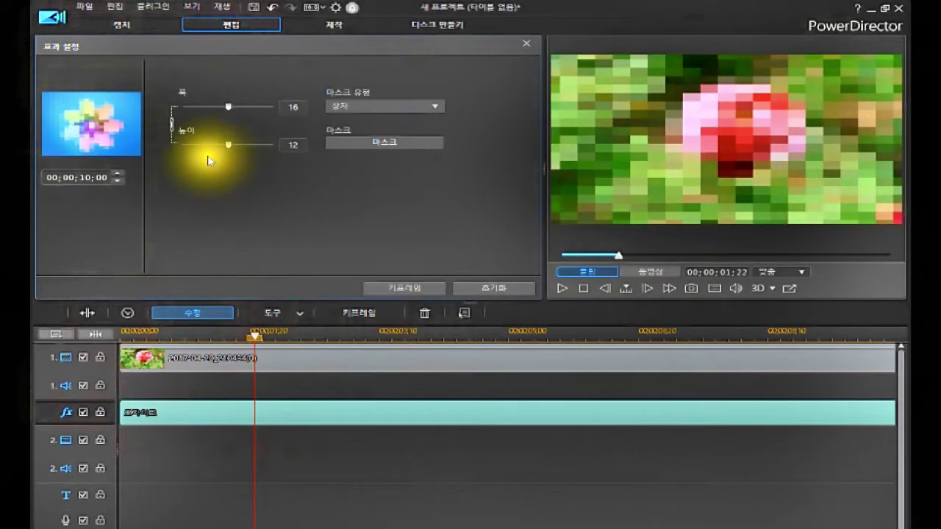
Step: Try different mosaic block sizes, first 19 by 14 and 8 by 6, and return to width 16 and height 12
click(172, 126)
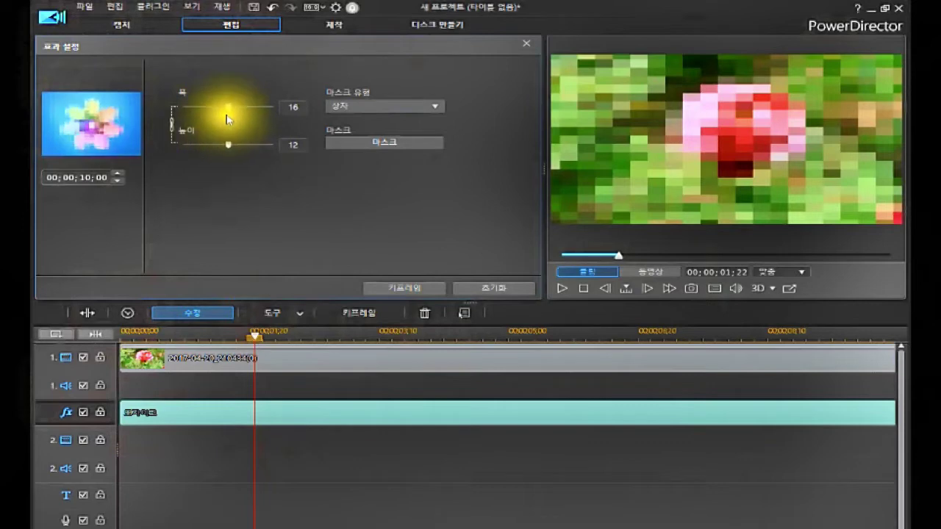
drag(228, 108, 236, 120)
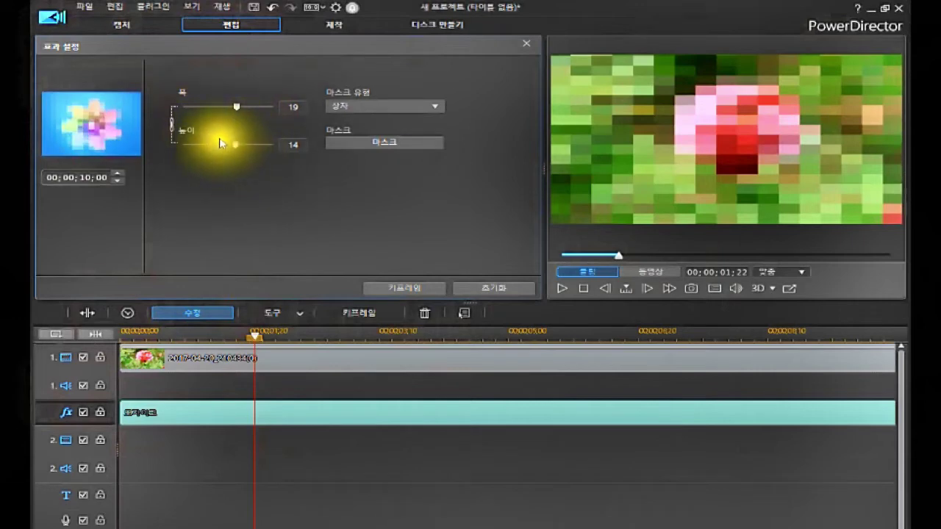
drag(237, 111, 206, 114)
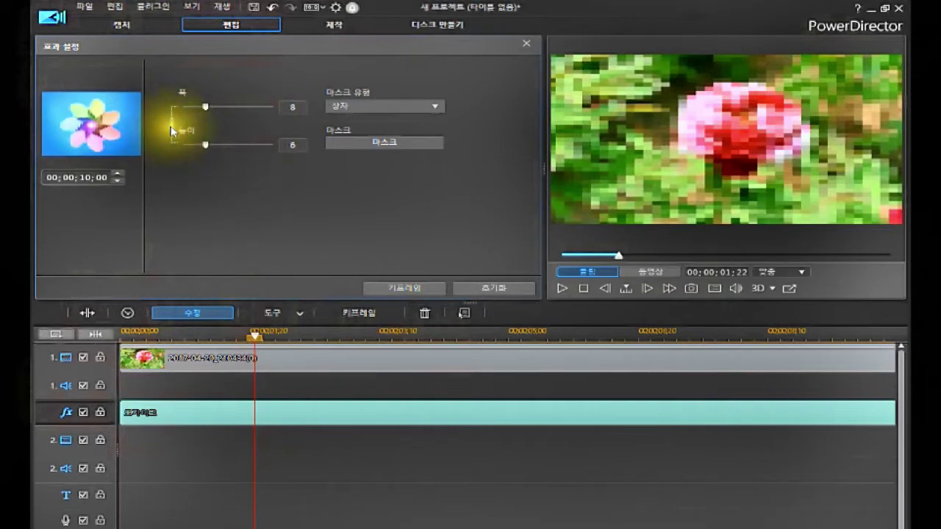
drag(173, 129, 164, 129)
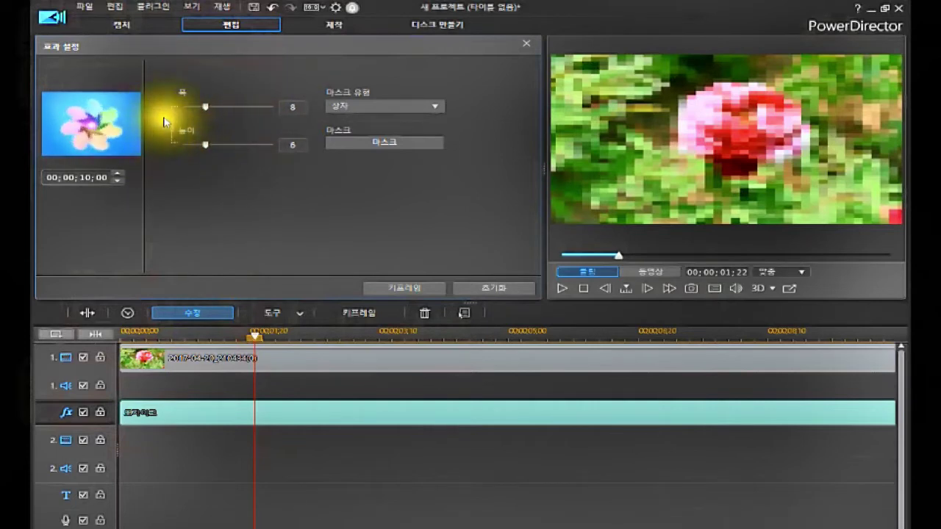
drag(205, 107, 228, 144)
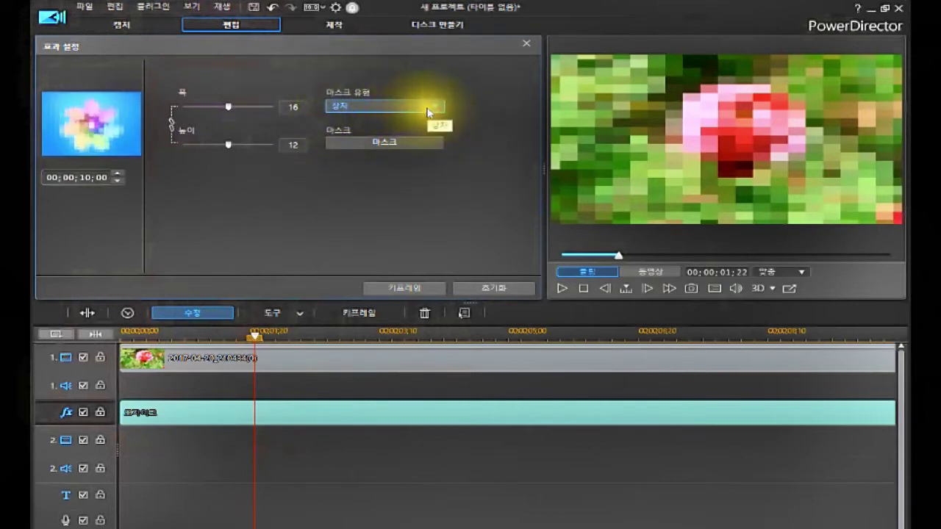
Step: Try the 원 mask type on the mosaic and reset the effect settings to their defaults
click(433, 109)
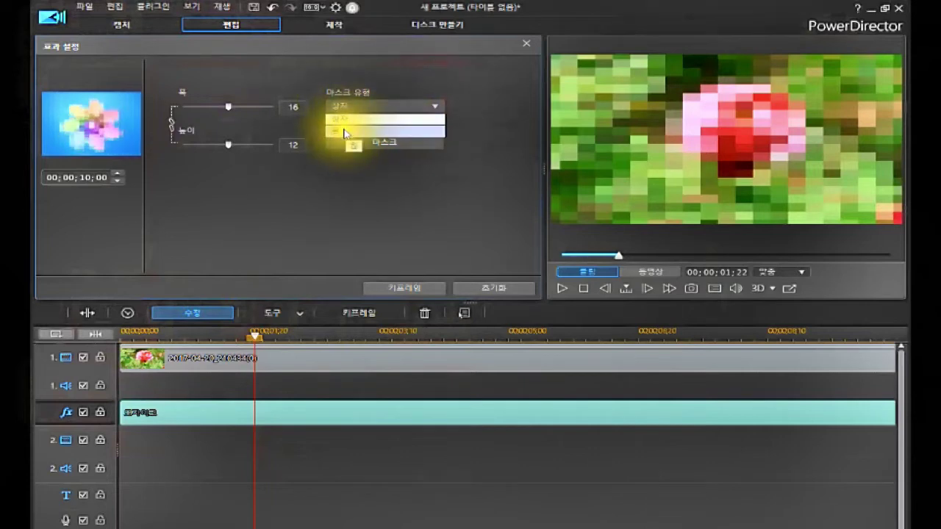
click(344, 132)
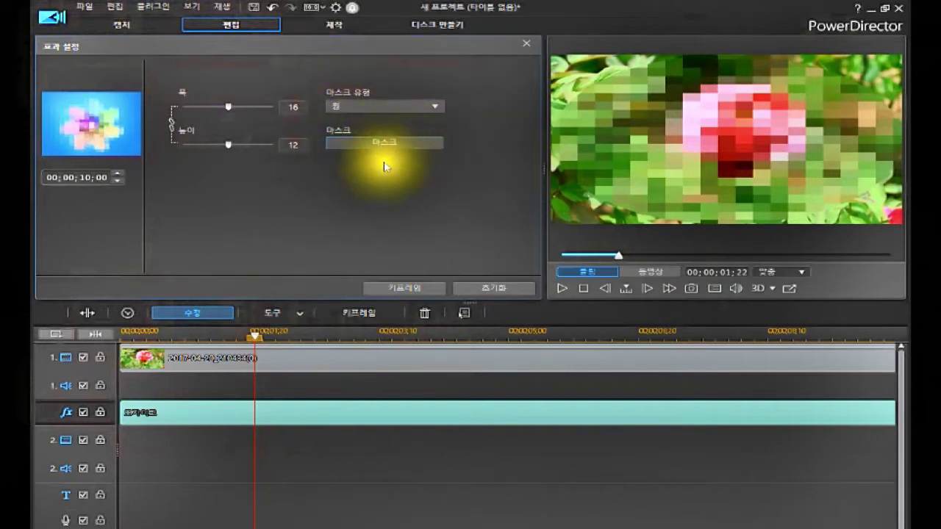
click(478, 288)
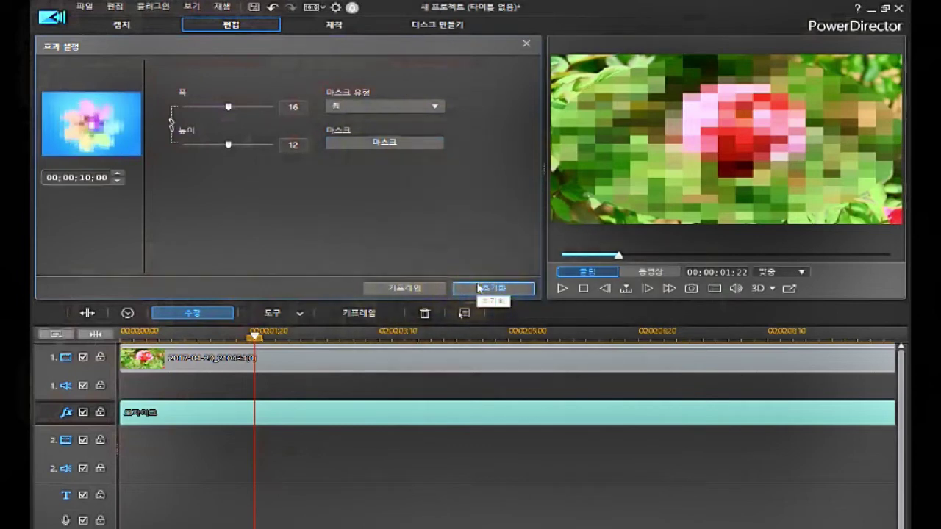
click(478, 287)
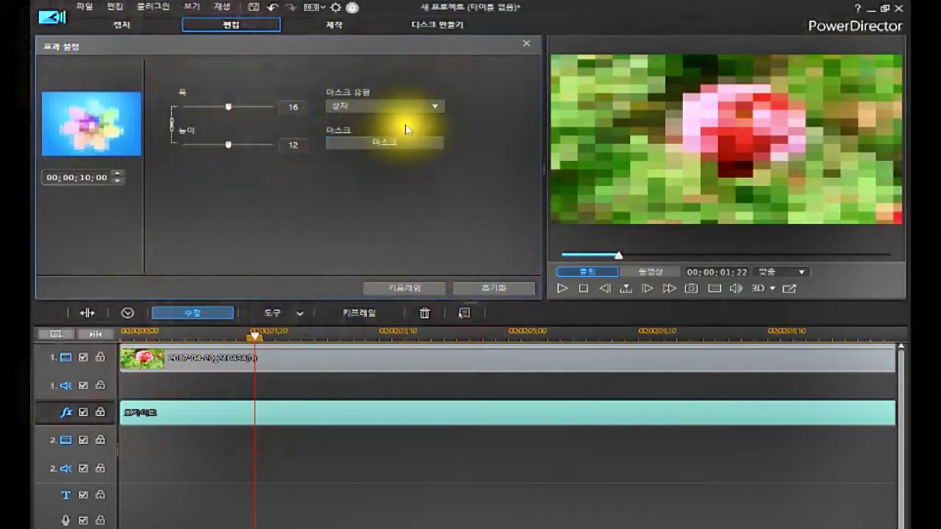
Step: Set the mosaic's mask type to 원 and inspect the TV safe zone and gridline options in the mask area dialog
click(433, 108)
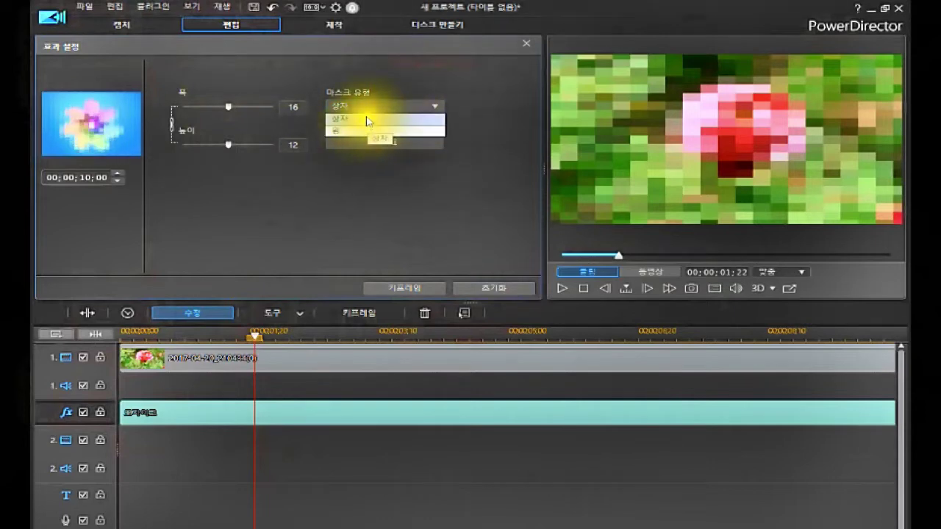
click(362, 130)
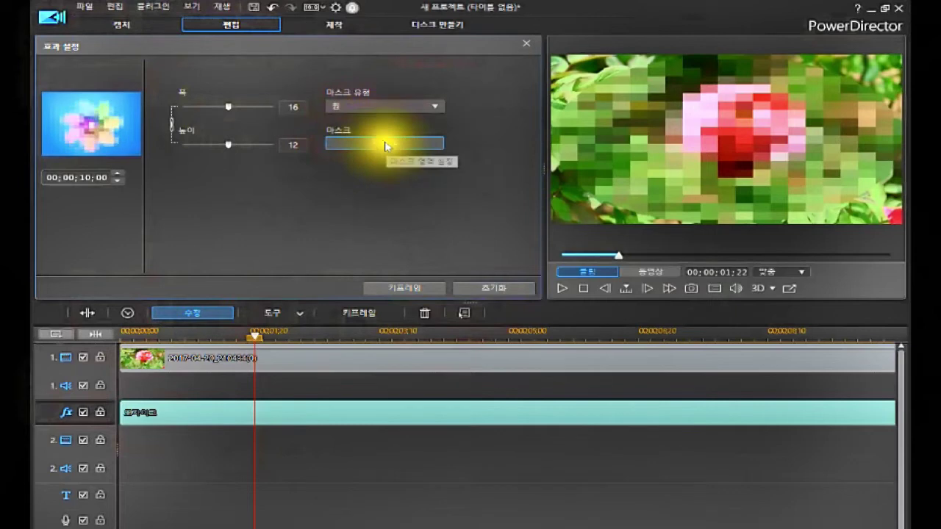
click(383, 144)
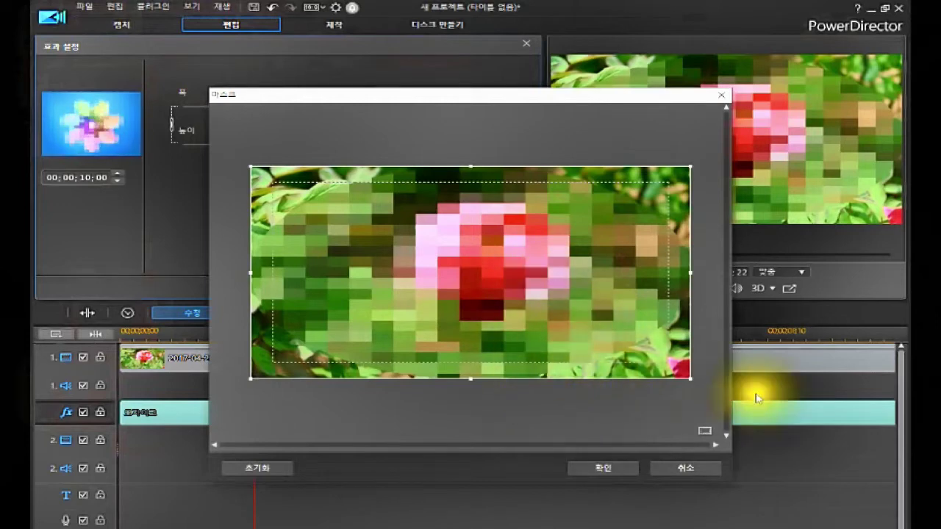
right_click(705, 431)
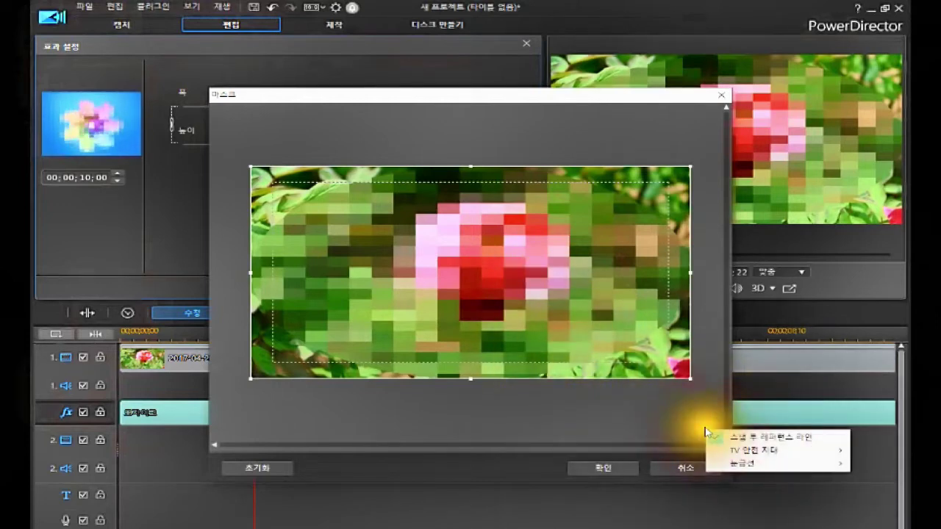
mouse_move(735, 450)
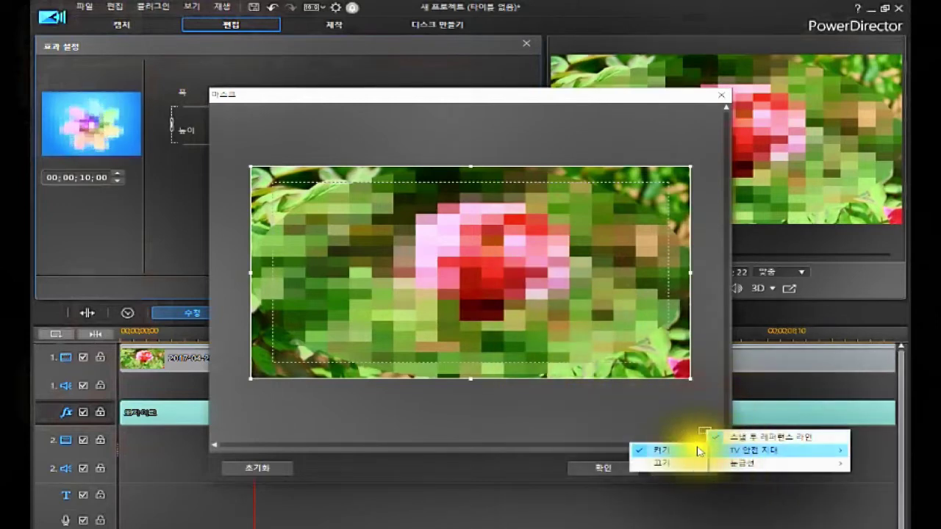
mouse_move(749, 465)
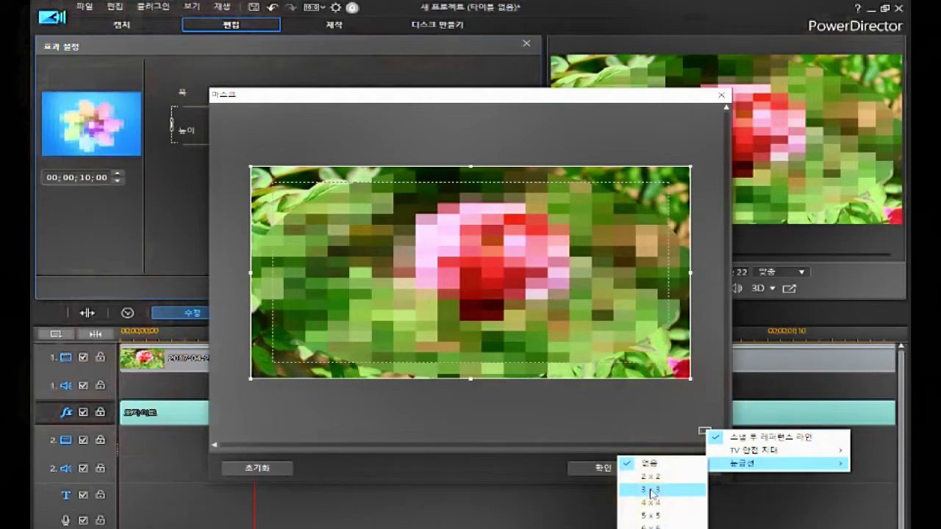
click(635, 422)
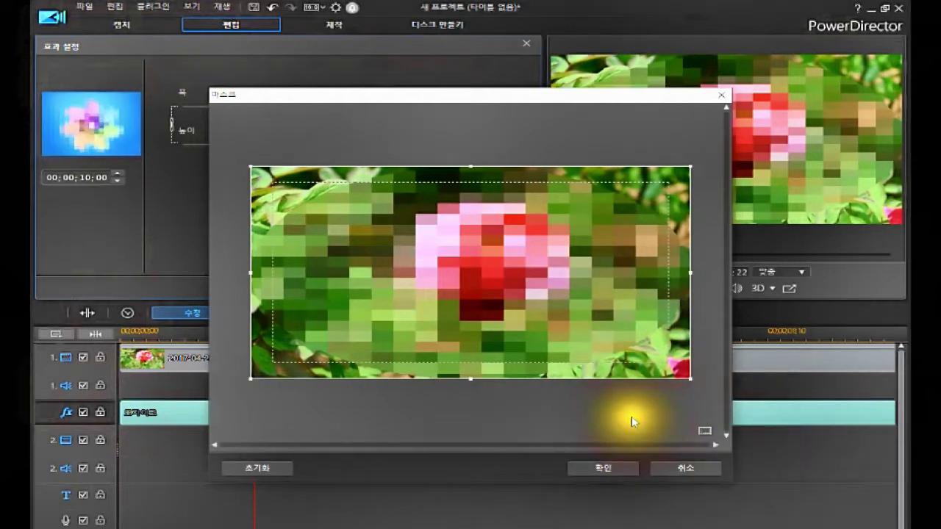
click(682, 473)
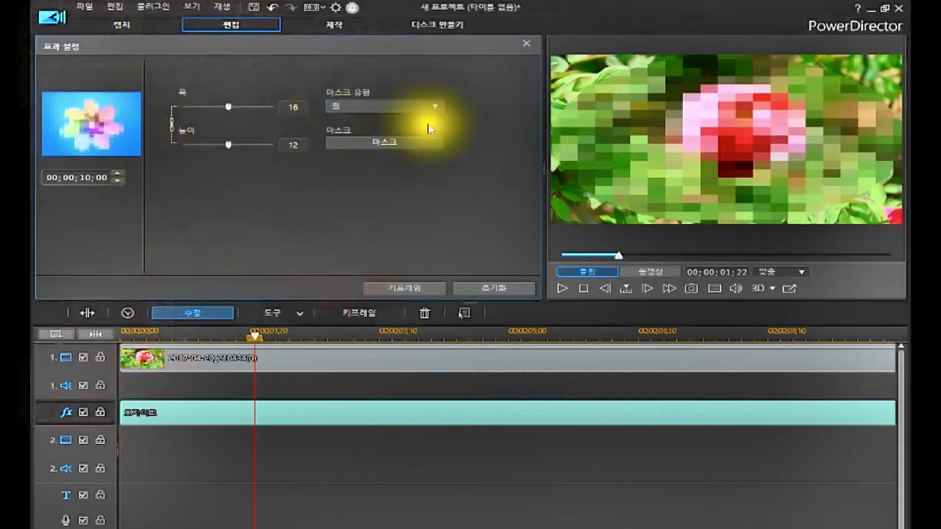
Step: Open the keyframe settings of the 모자이크 effect and view its mask area without changing it
click(397, 289)
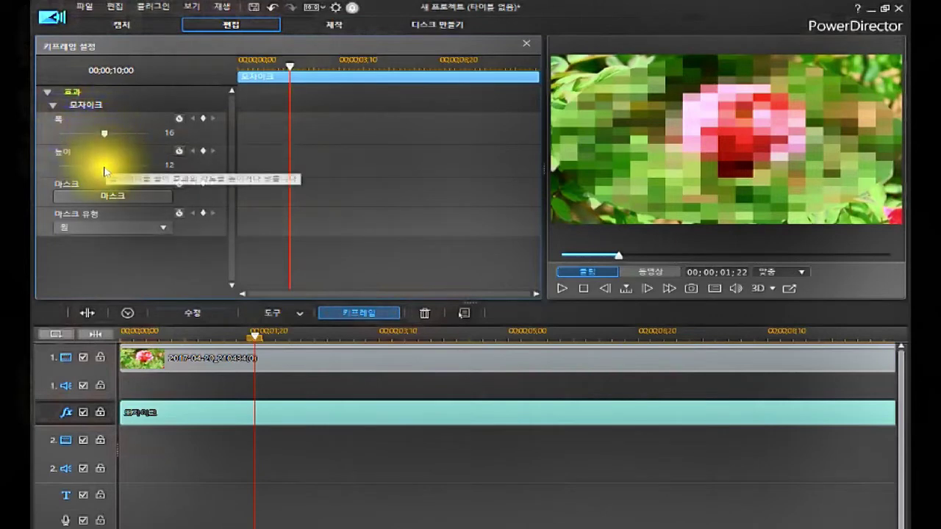
click(115, 194)
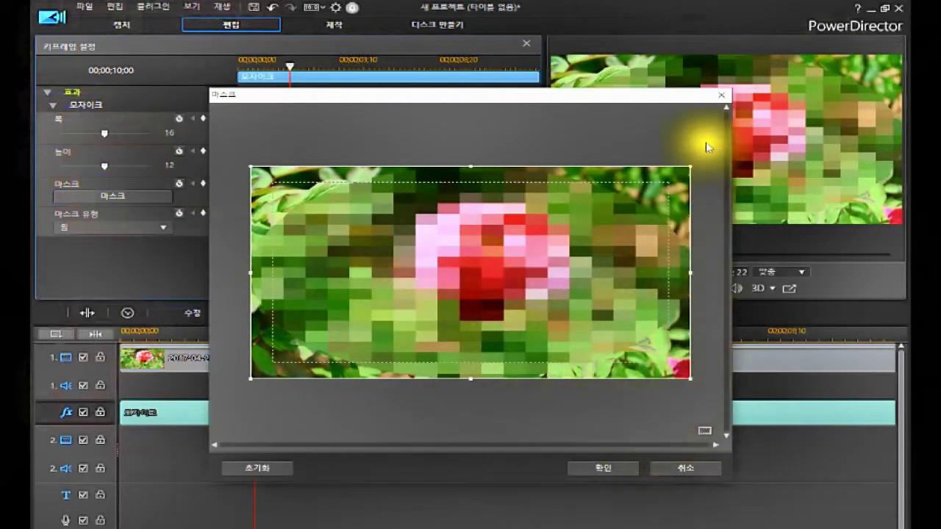
click(676, 467)
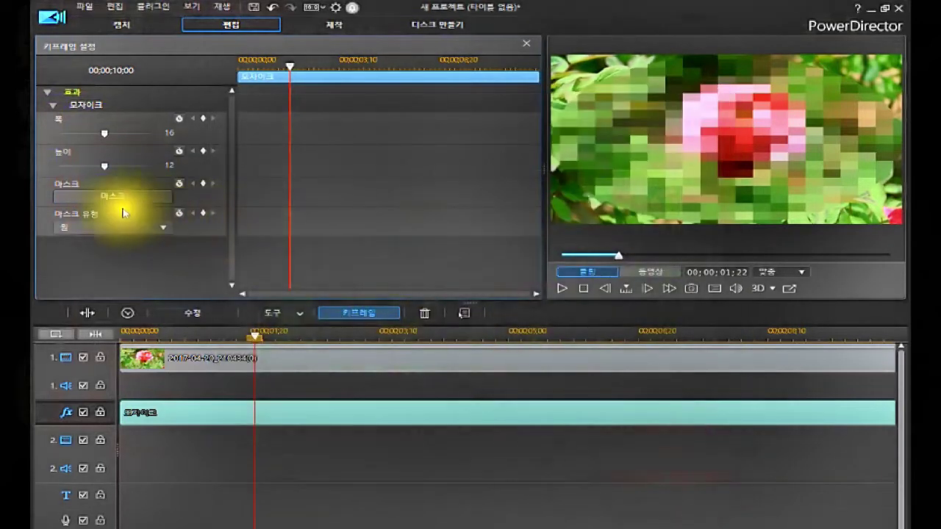
Step: Reselect 원 as the mask type at 00;00;01;22 and remove the keyframe this adds
click(129, 225)
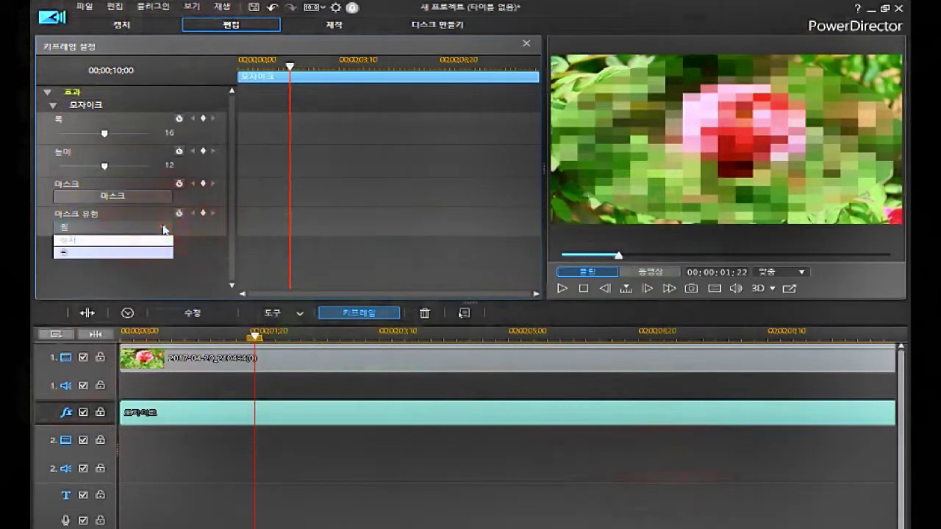
click(121, 251)
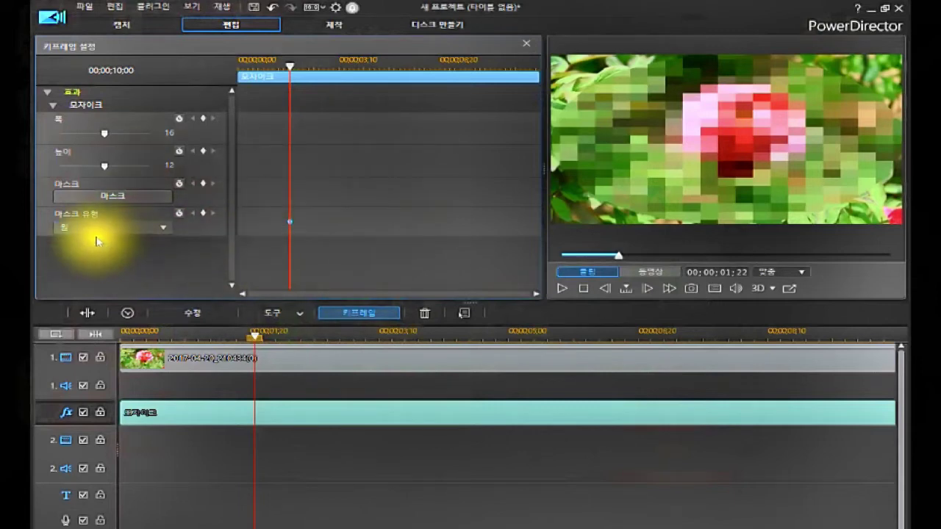
right_click(289, 225)
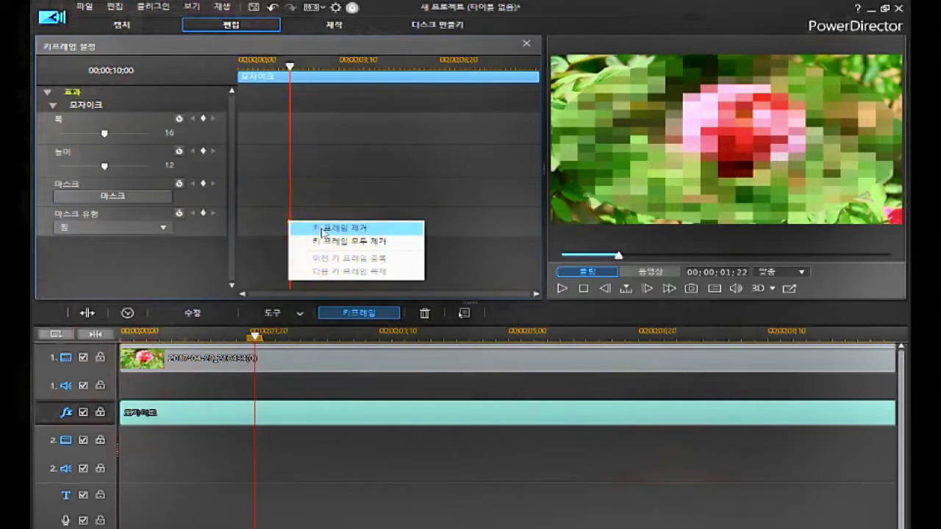
click(322, 230)
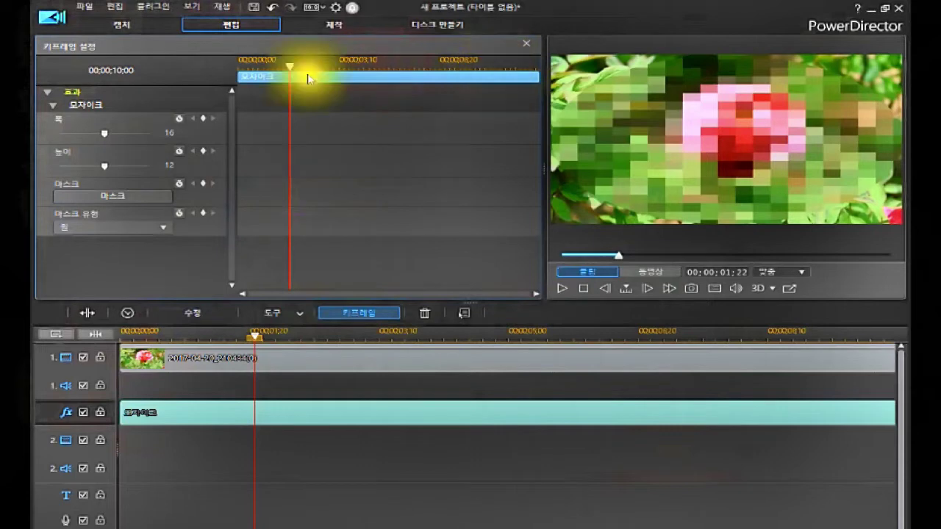
Step: Add keyframes for the mosaic's width, height, mask and mask type at the start of the clip, 00;00;00;00
drag(290, 64, 237, 98)
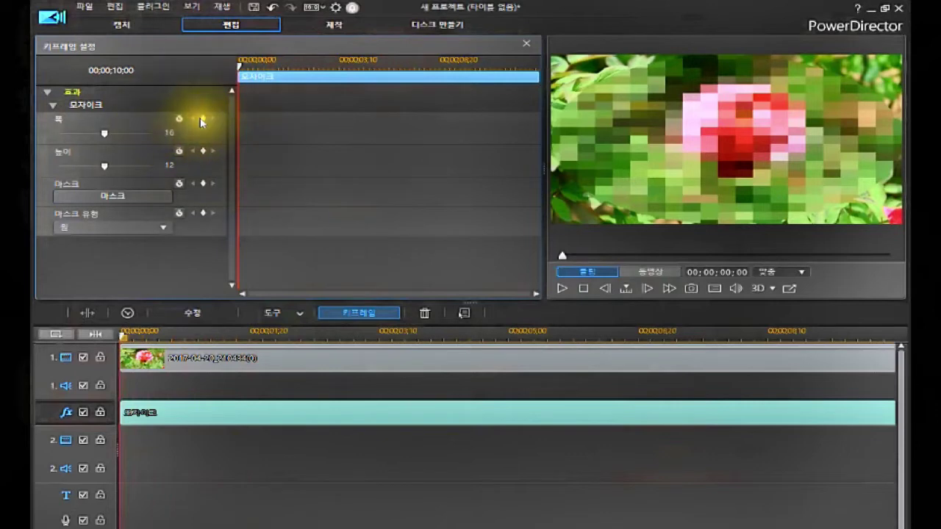
click(203, 150)
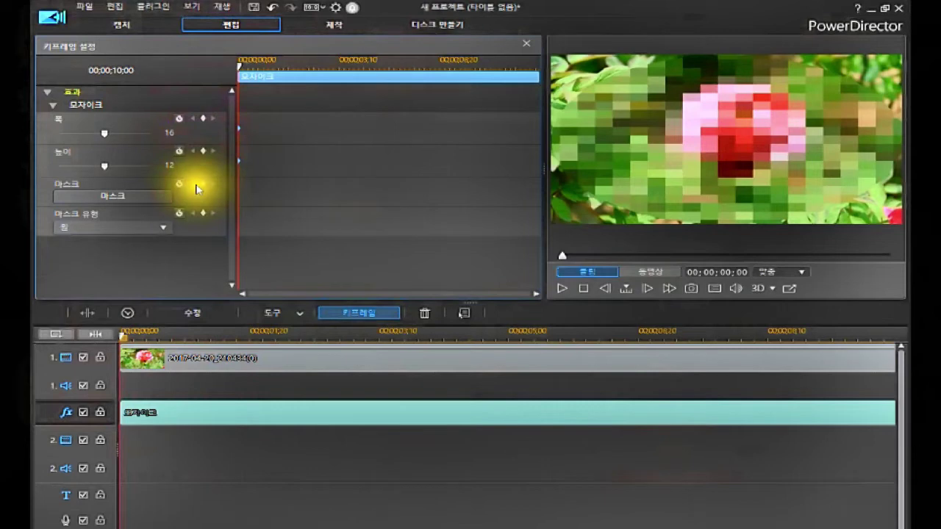
click(205, 185)
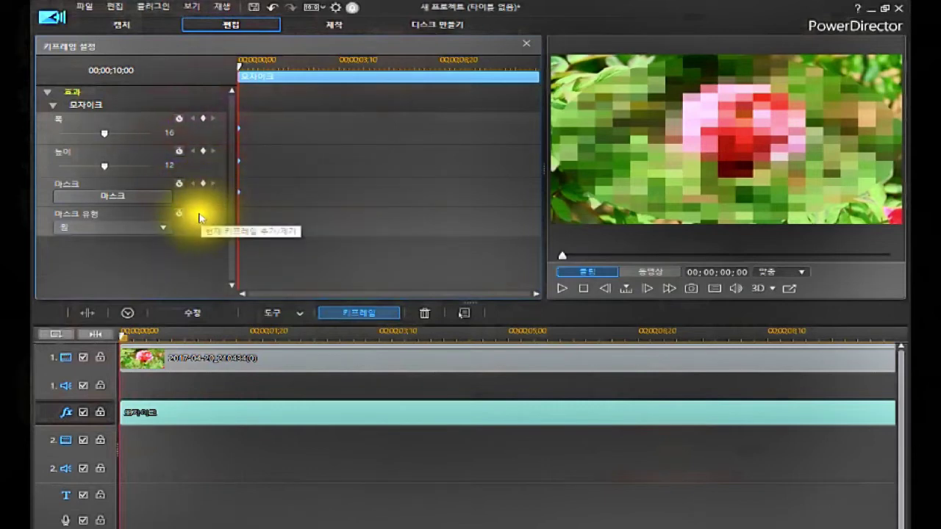
click(204, 213)
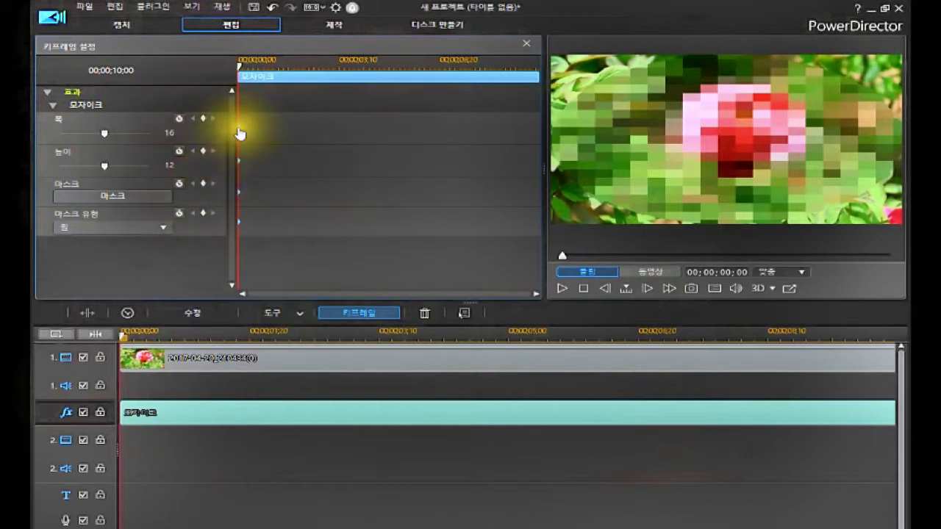
Step: Set the mosaic's width to 9 and height to 8 at the start keyframe, 00;00;00;00
click(103, 136)
drag(103, 139, 82, 170)
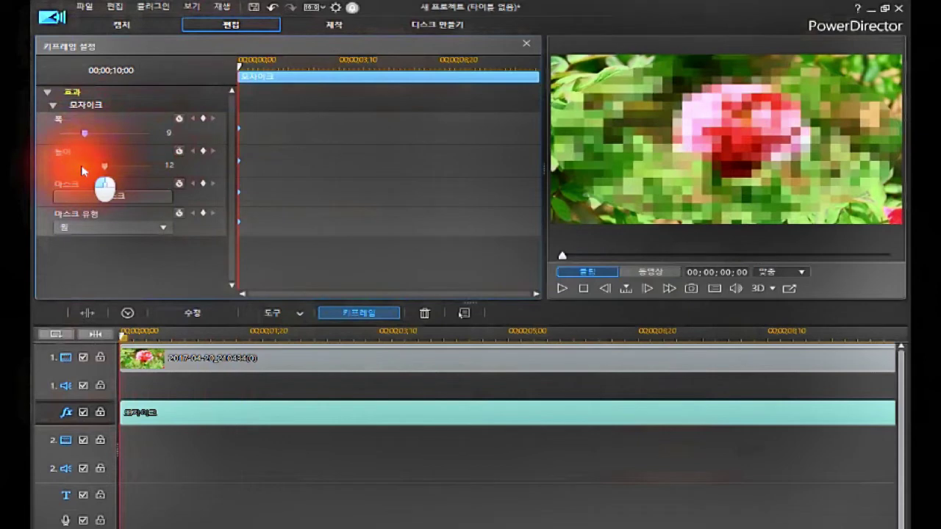
drag(82, 170, 86, 191)
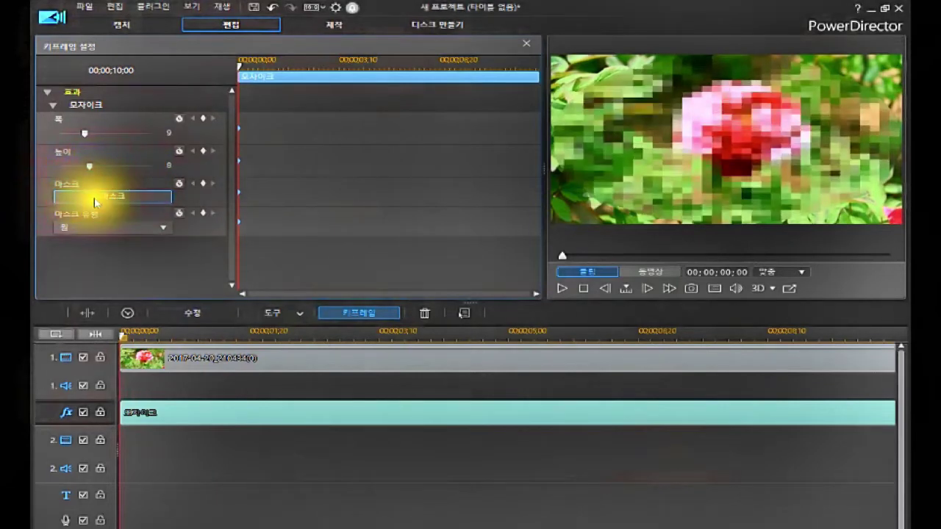
Step: Shrink the mosaic's mask area at the start keyframe to roughly the flower's size, place it over the flower and apply it
click(111, 196)
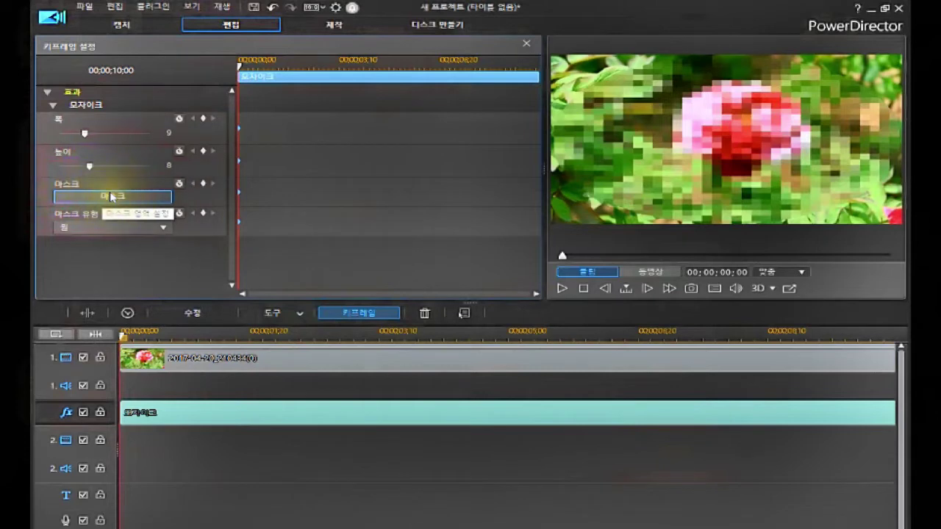
click(111, 196)
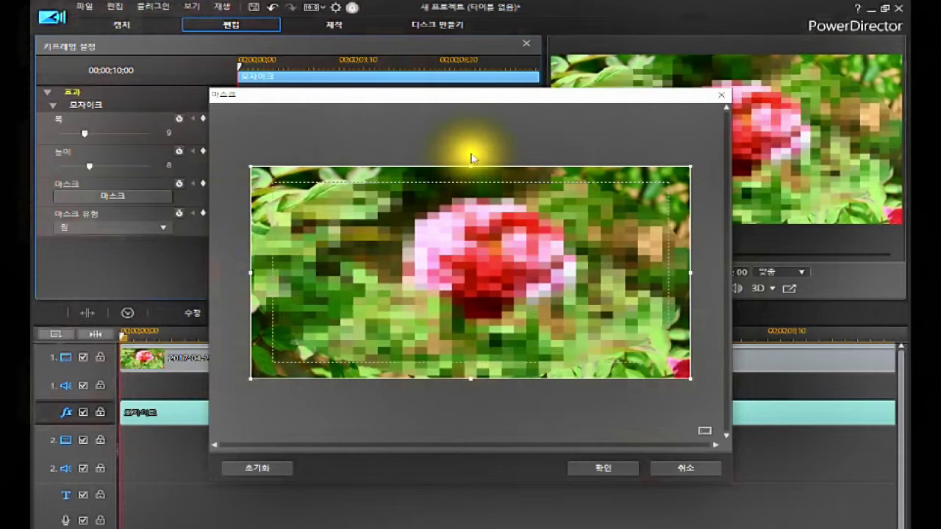
click(249, 163)
click(247, 166)
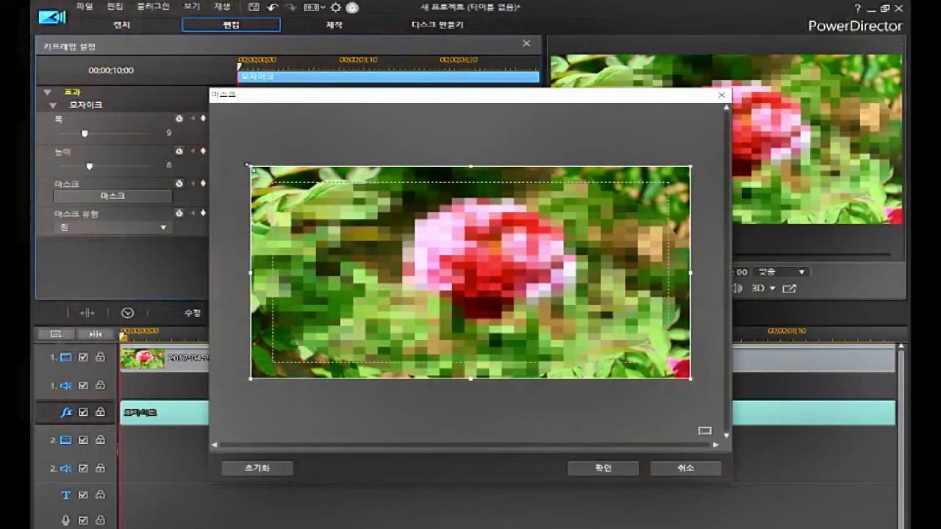
click(249, 168)
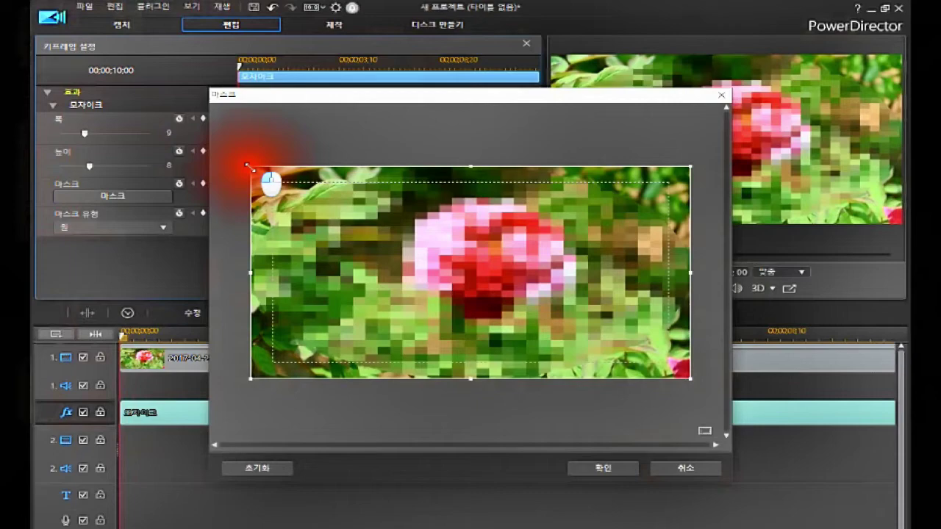
drag(248, 168, 503, 272)
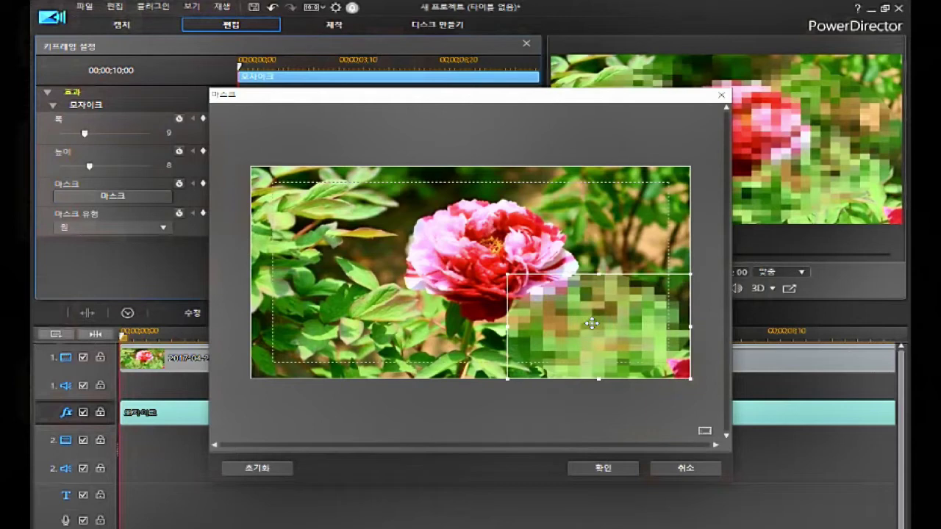
click(592, 323)
drag(592, 323, 478, 249)
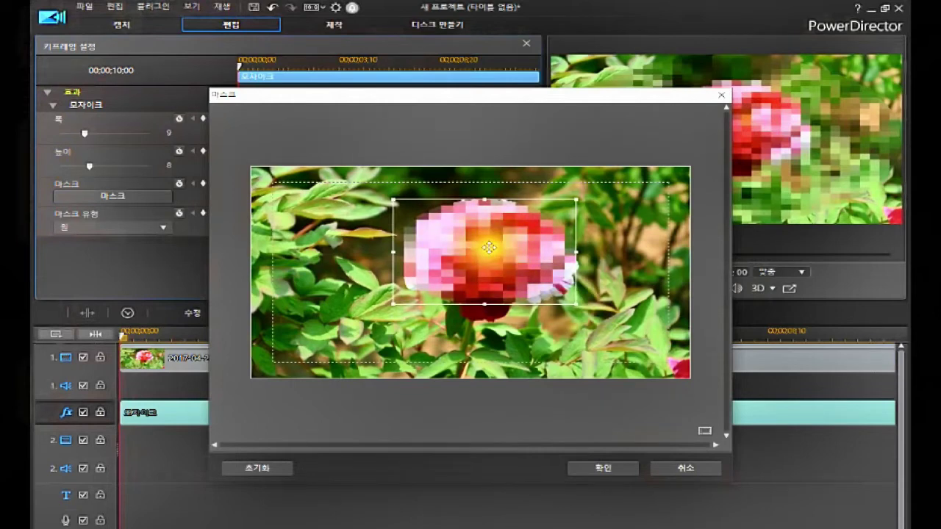
click(591, 471)
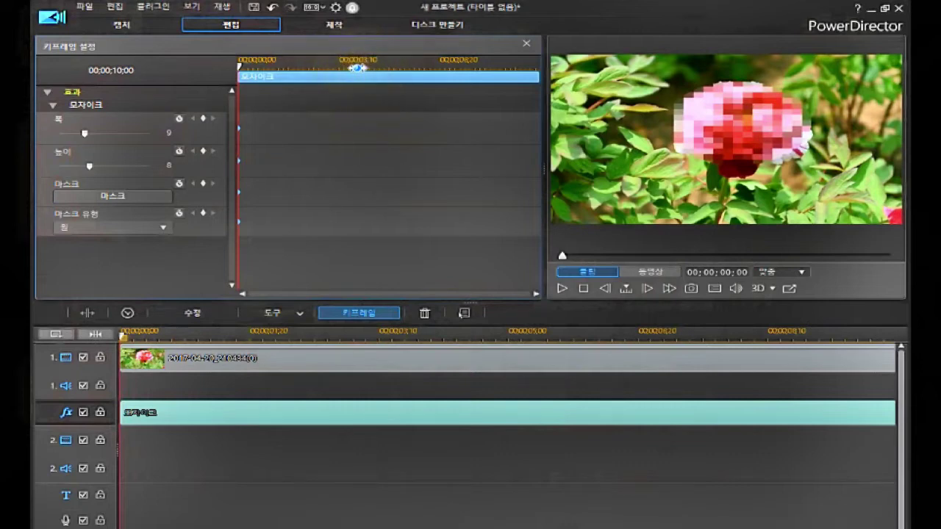
Step: Add keyframes for the mosaic's width, height, mask and mask type at 00;00;03;29
click(357, 68)
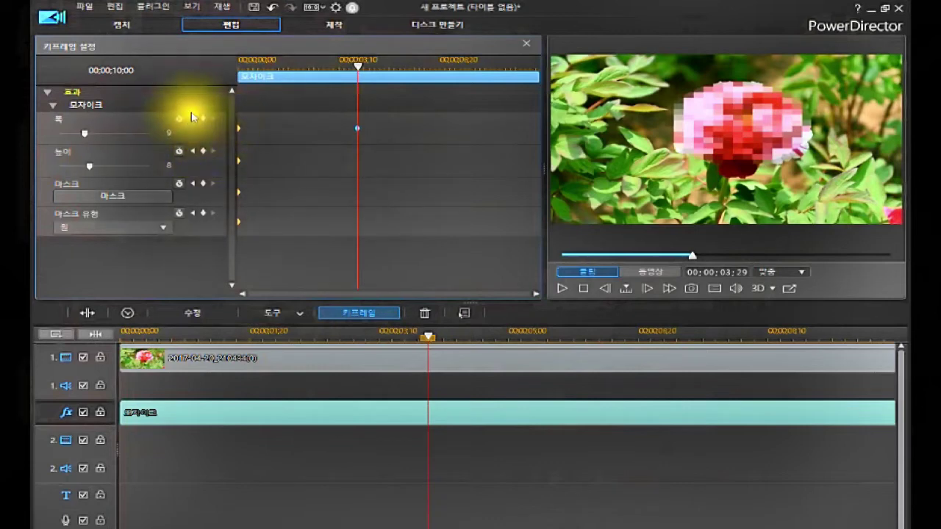
click(203, 118)
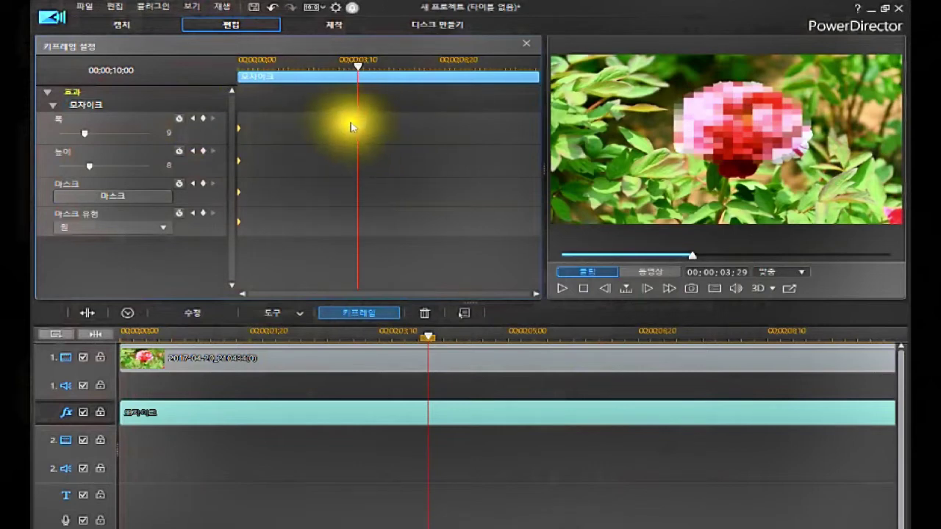
click(204, 152)
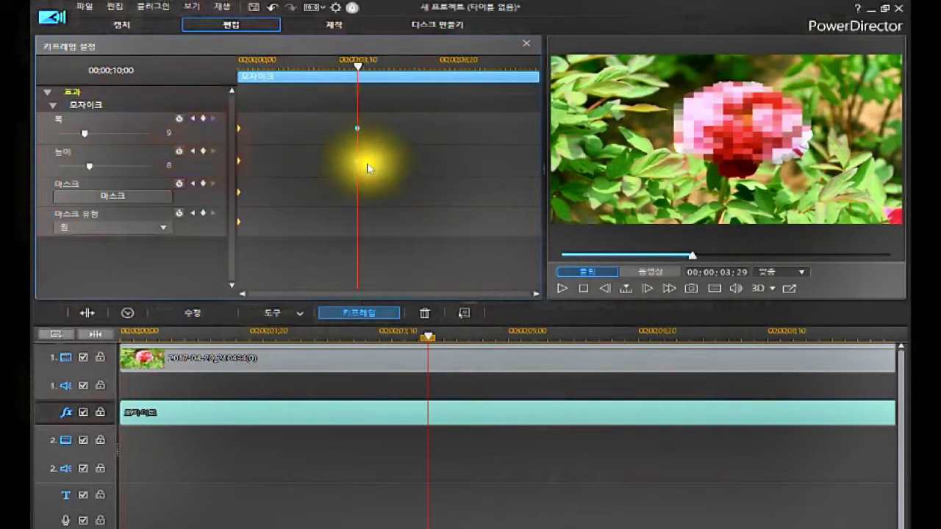
click(202, 184)
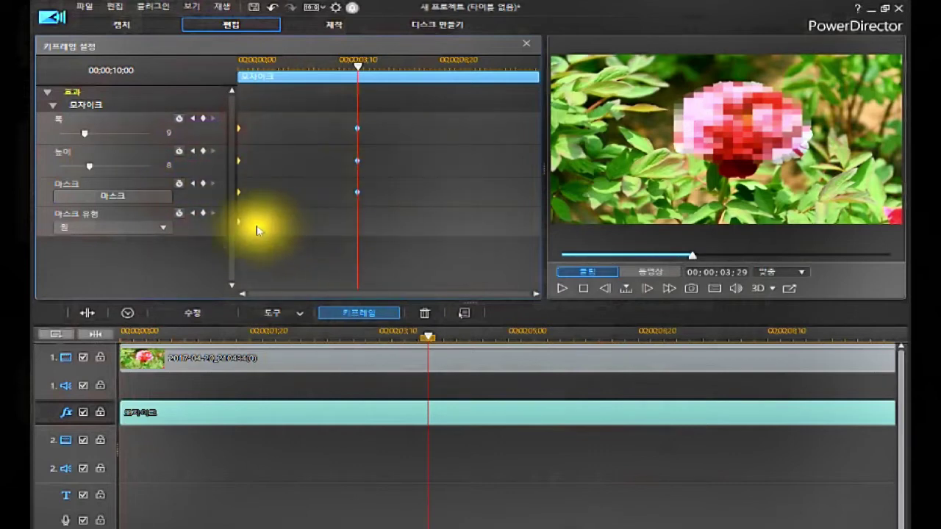
click(205, 210)
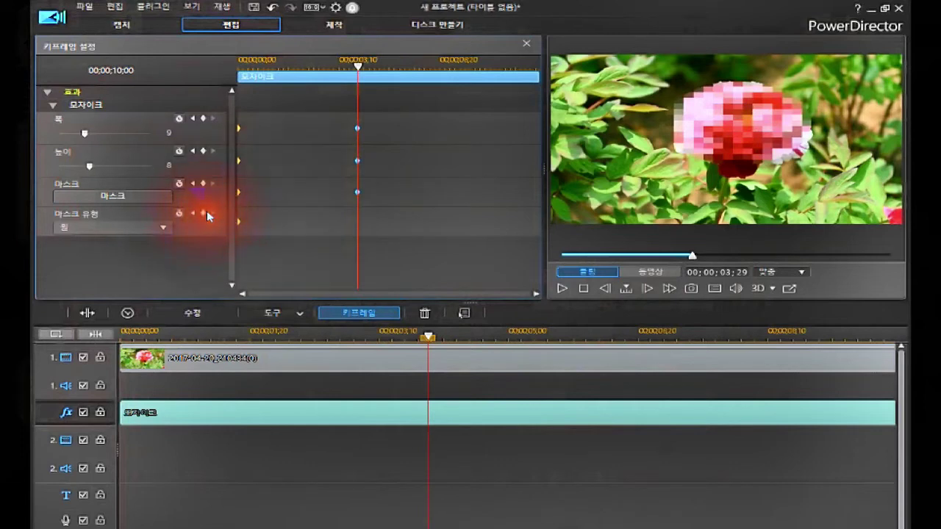
click(201, 210)
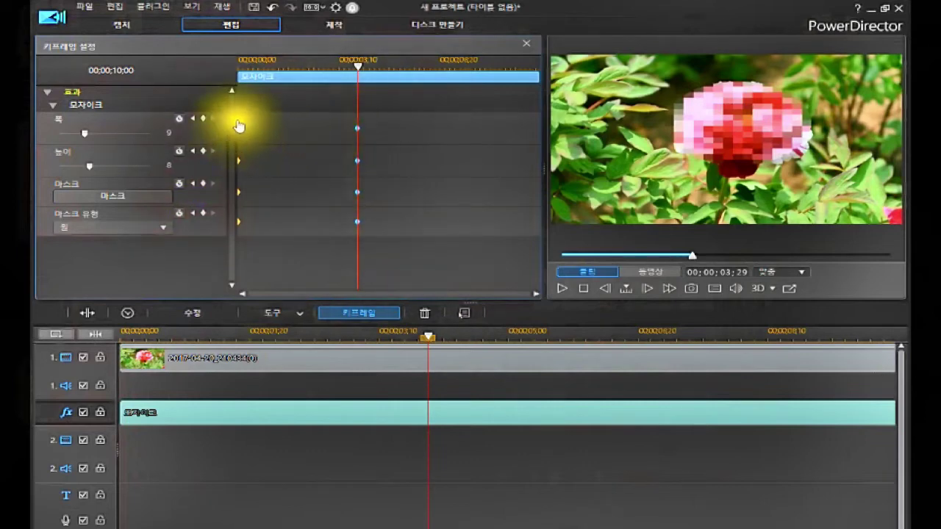
Step: Set the mosaic's width to 21 and height to 19 at the 00;00;03;29 keyframes
click(358, 128)
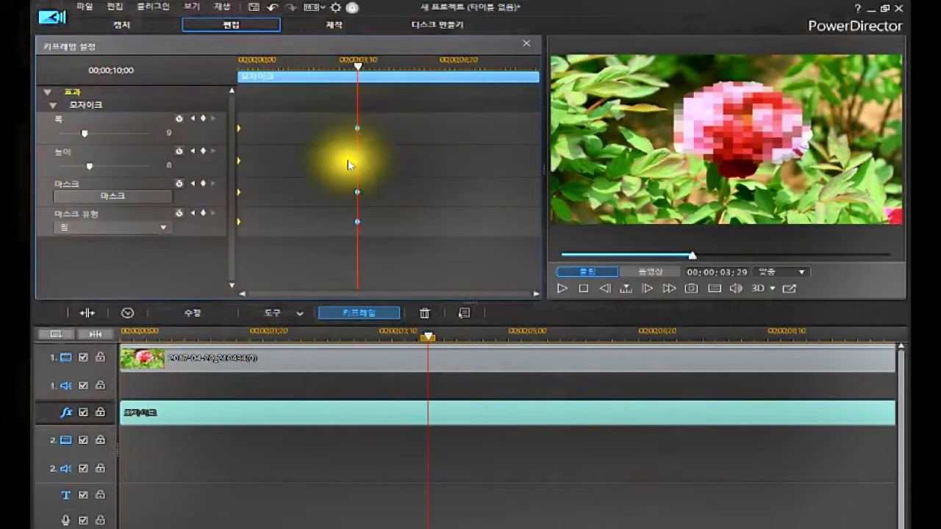
click(357, 158)
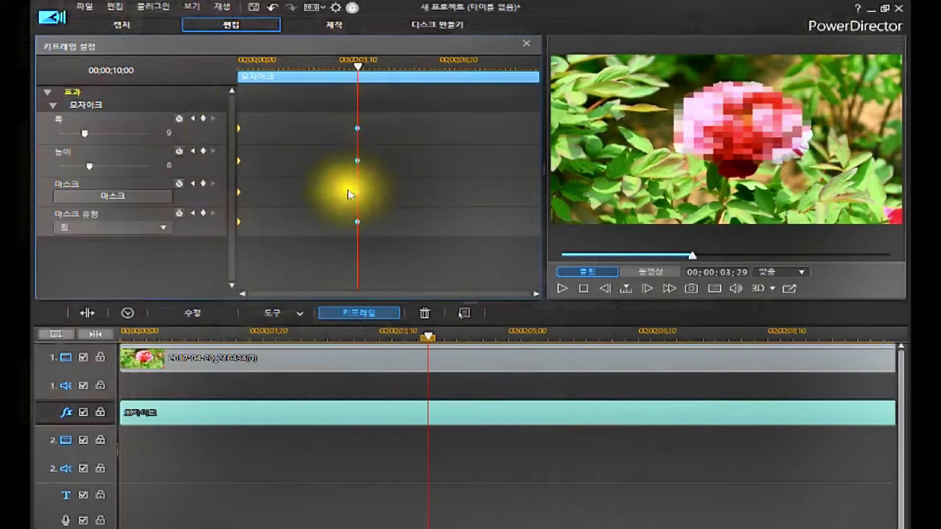
click(353, 192)
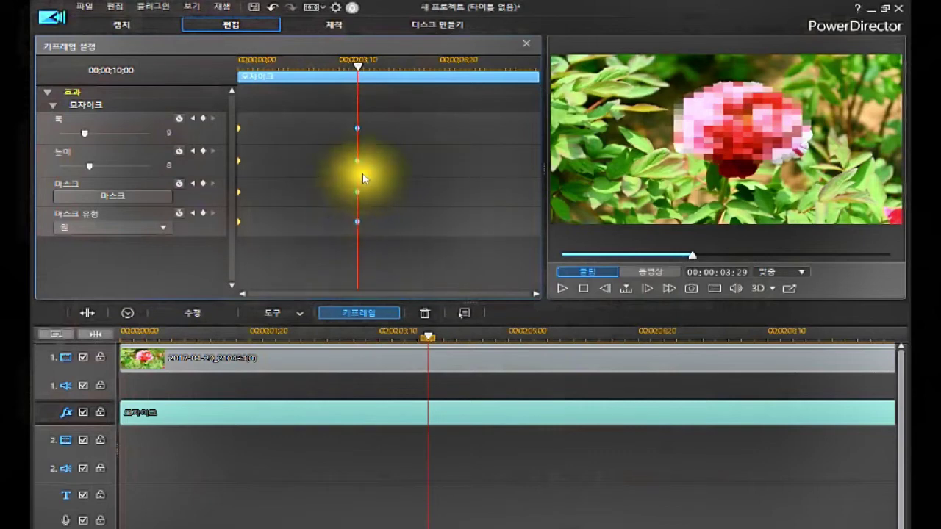
click(358, 133)
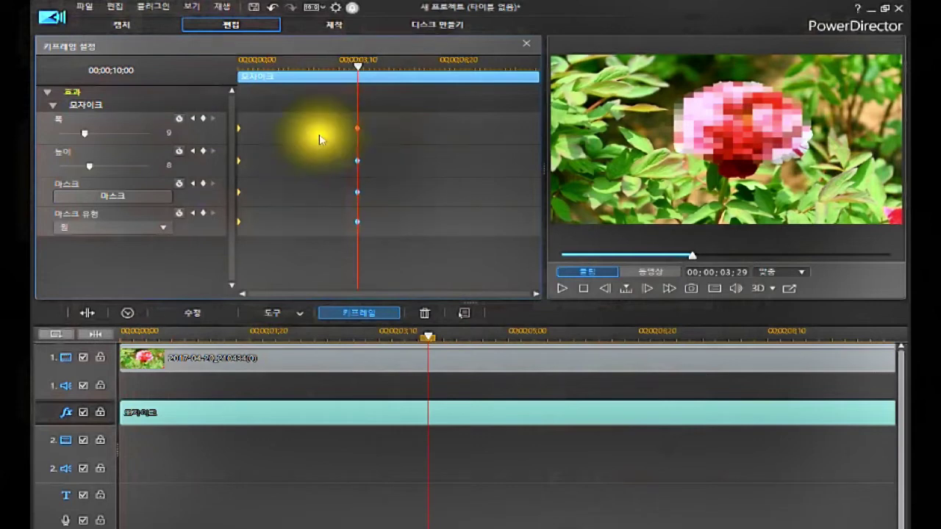
click(85, 138)
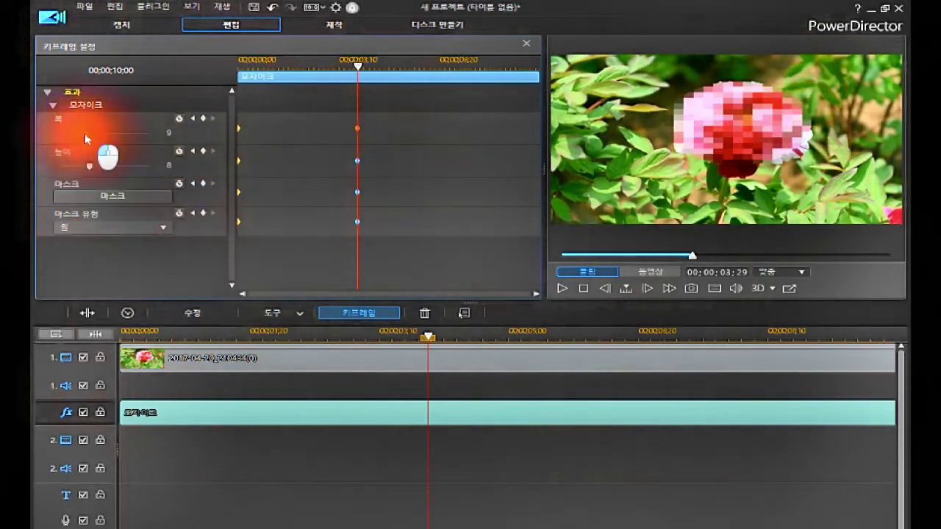
drag(85, 138, 122, 141)
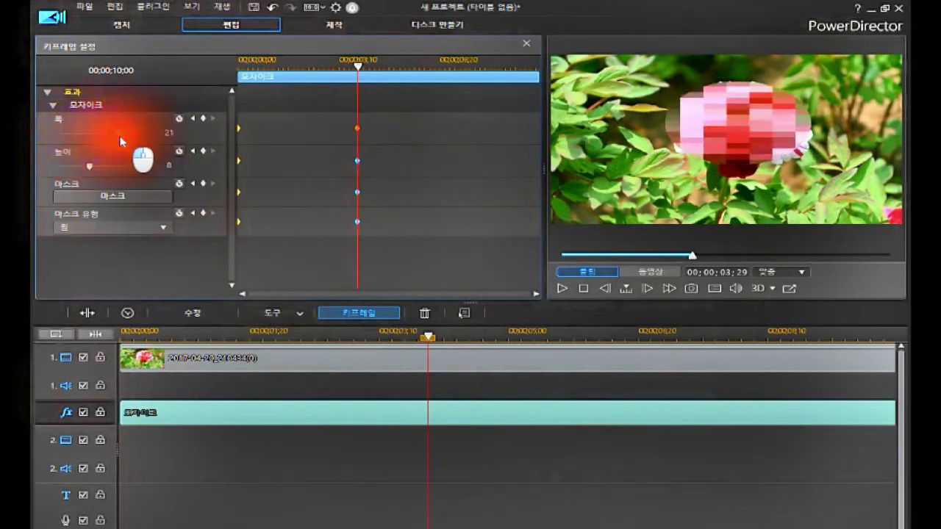
click(121, 140)
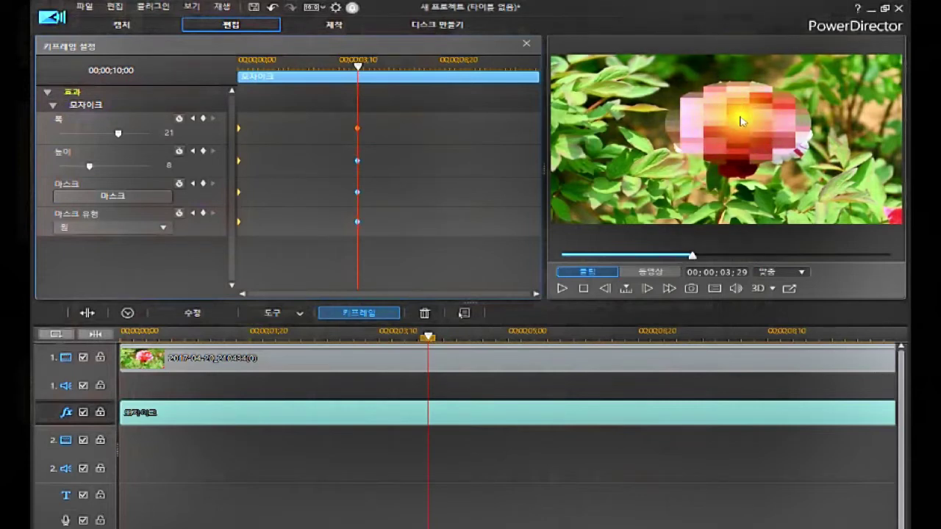
click(89, 166)
drag(88, 164, 129, 194)
click(129, 195)
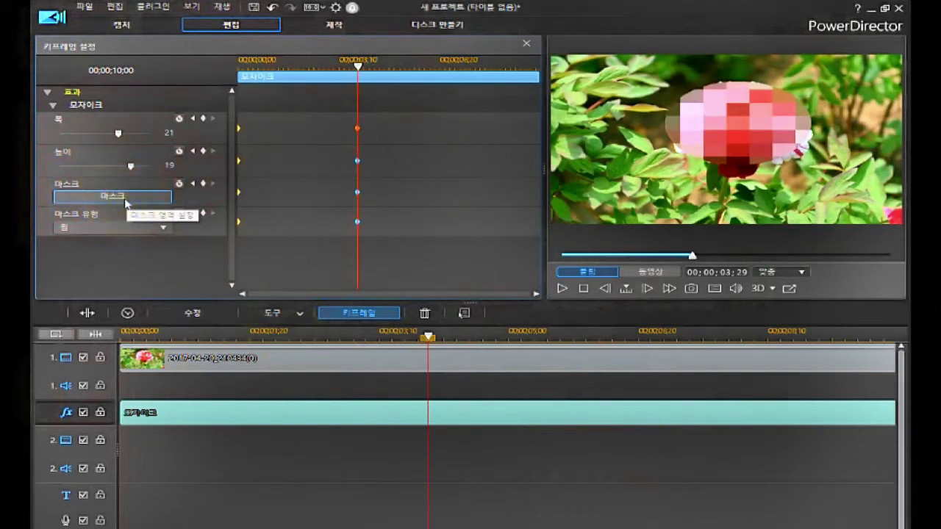
Step: Try moving the mask area to the right of the flower at 00;00;03;29 and close the mask dialog without applying it
click(124, 200)
drag(476, 268, 587, 299)
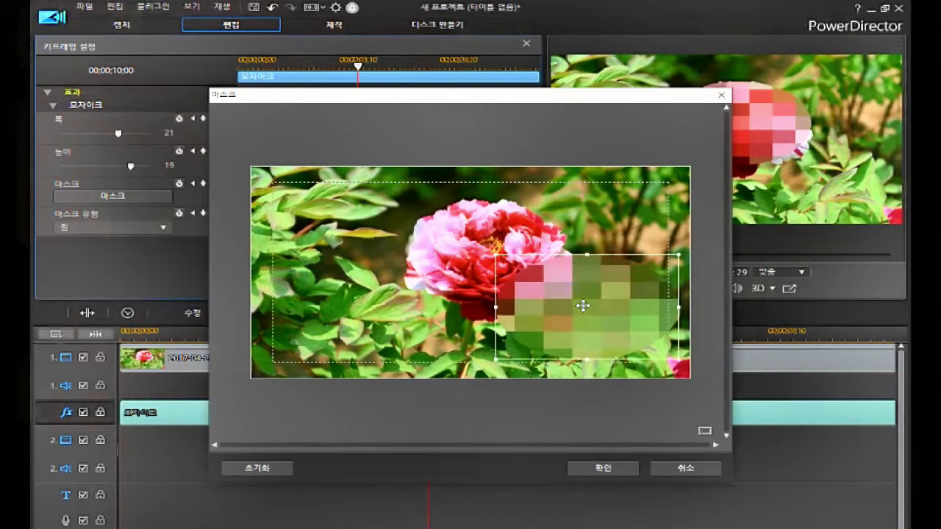
drag(583, 306, 571, 256)
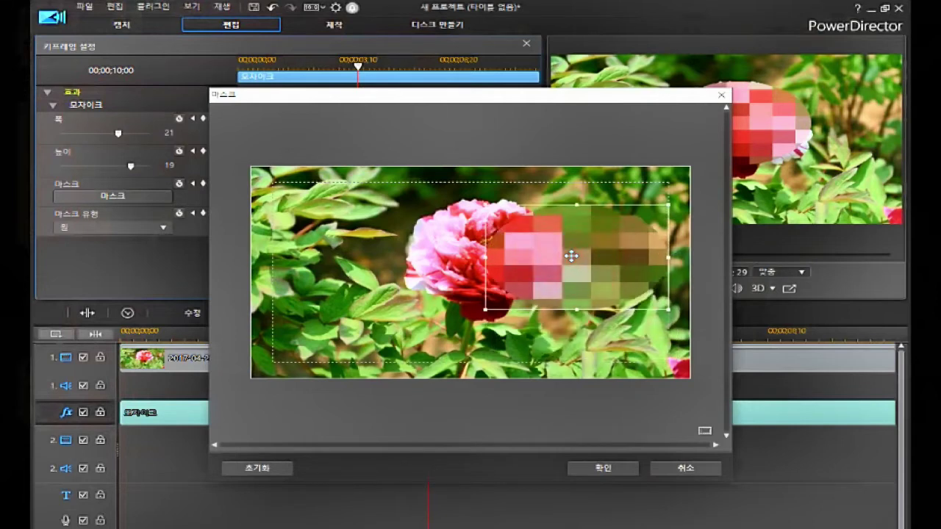
click(720, 96)
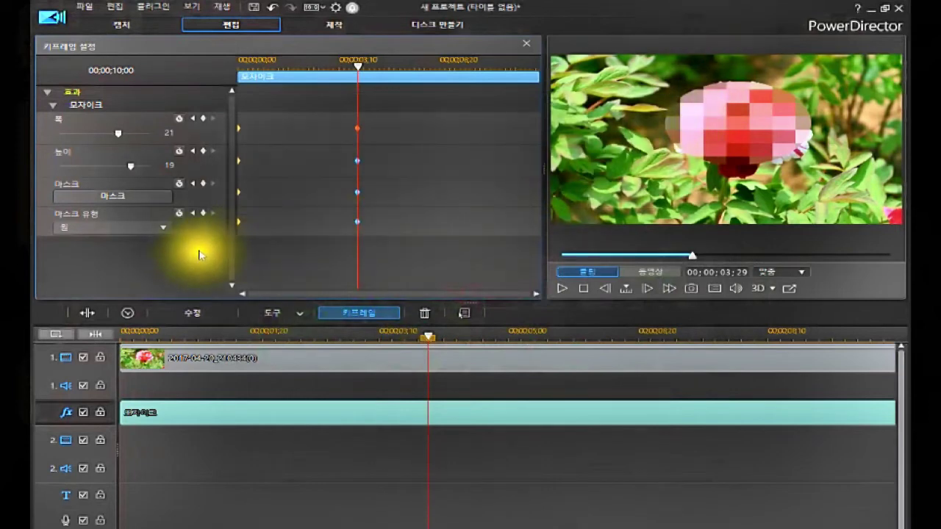
Step: Change the mosaic's mask type to 상자 at the 00;00;03;29 keyframe
click(163, 228)
click(153, 241)
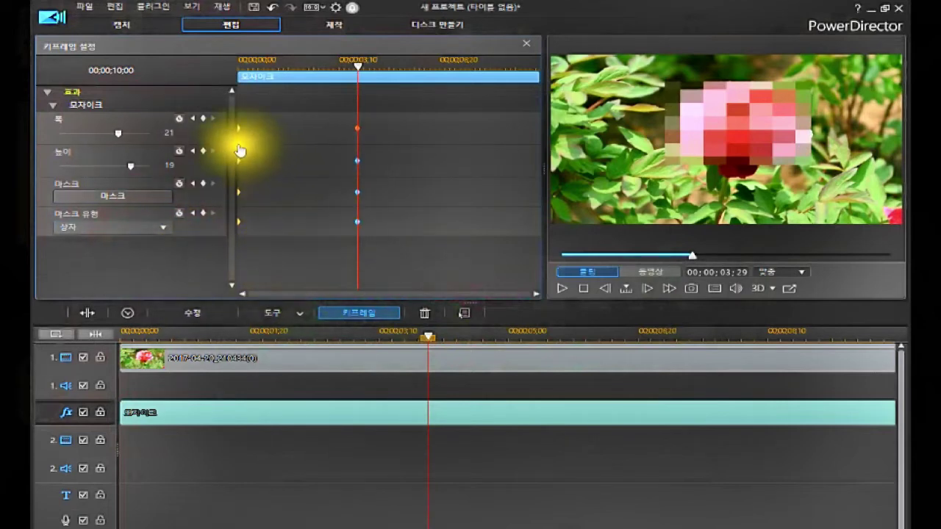
key(Delete)
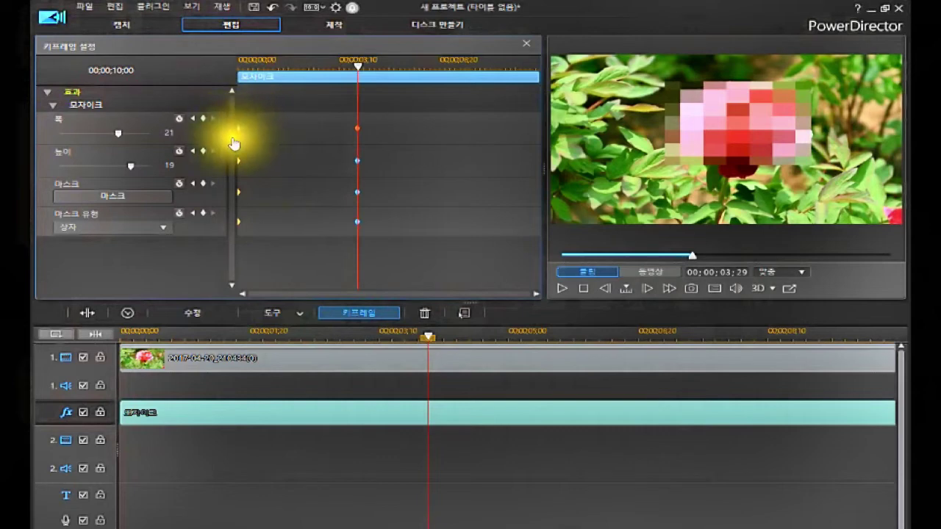
Step: Add keyframes for the mosaic's width, height, mask and mask type at 00;00;07;08
click(357, 129)
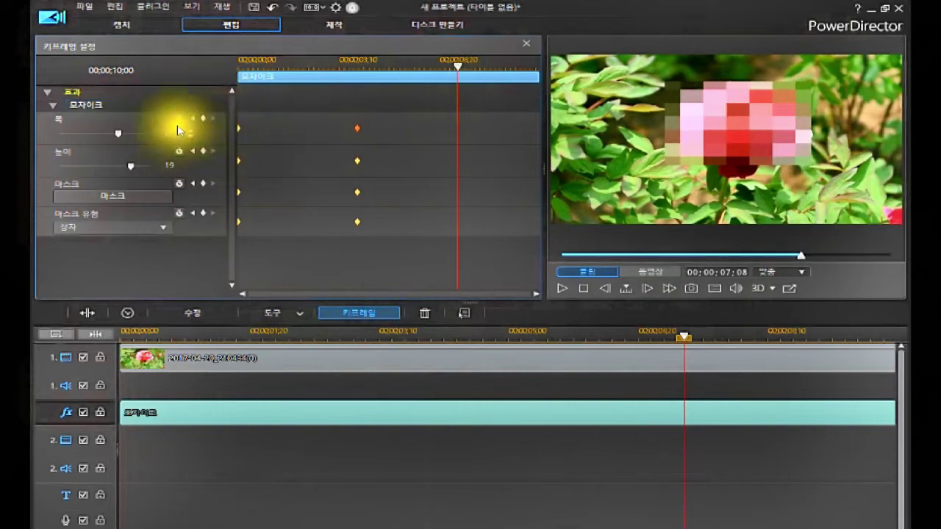
click(202, 119)
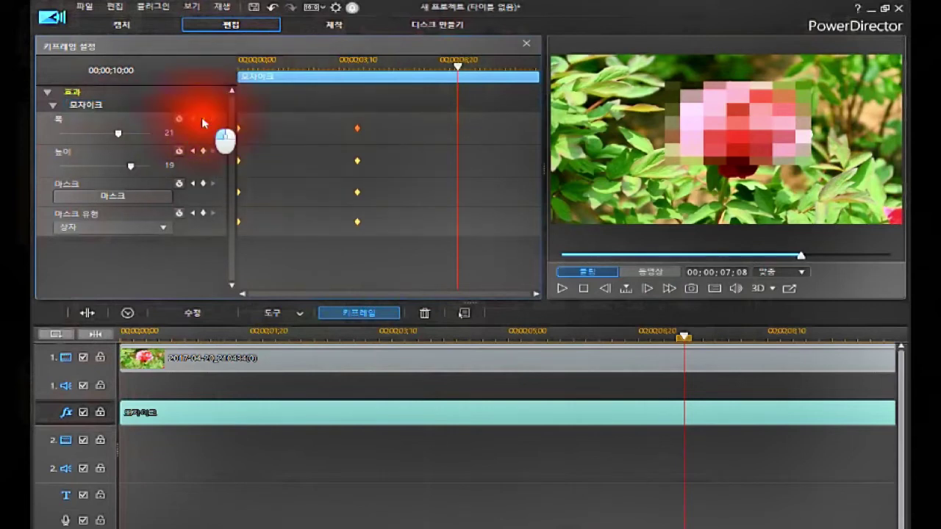
click(201, 150)
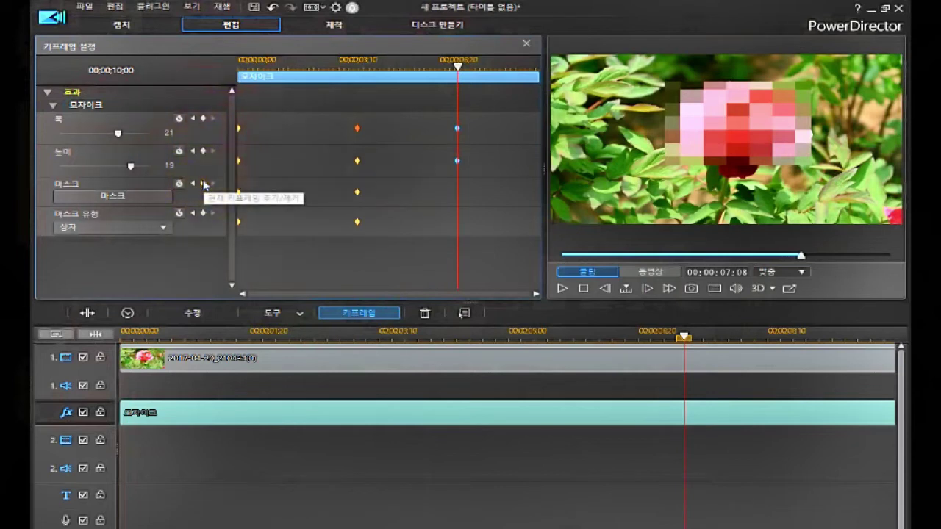
click(203, 184)
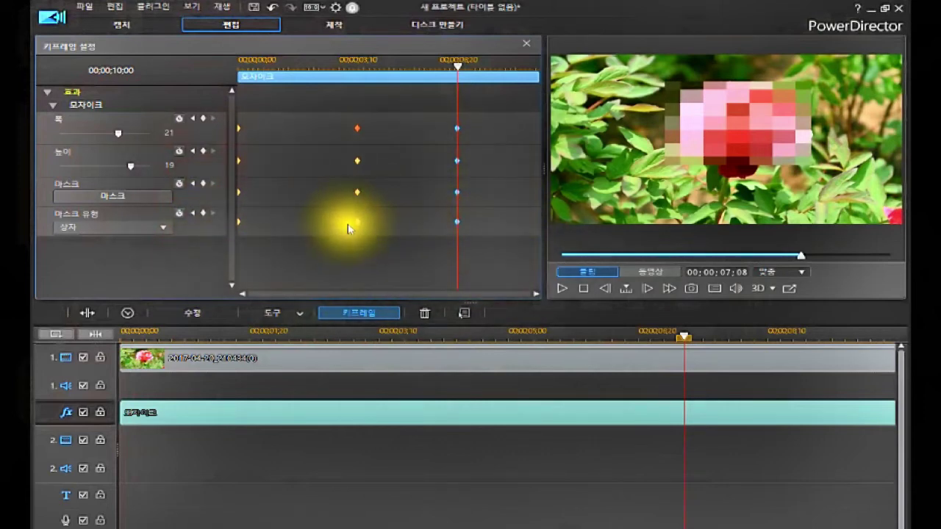
Step: Try deleting the mosaic's width keyframe at 00;00;03;29 and undo the deletion
click(358, 129)
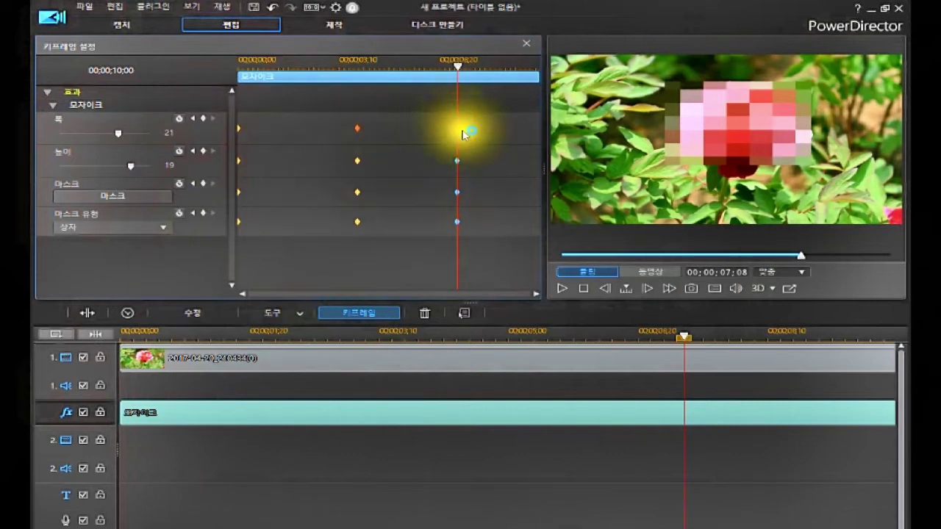
click(459, 147)
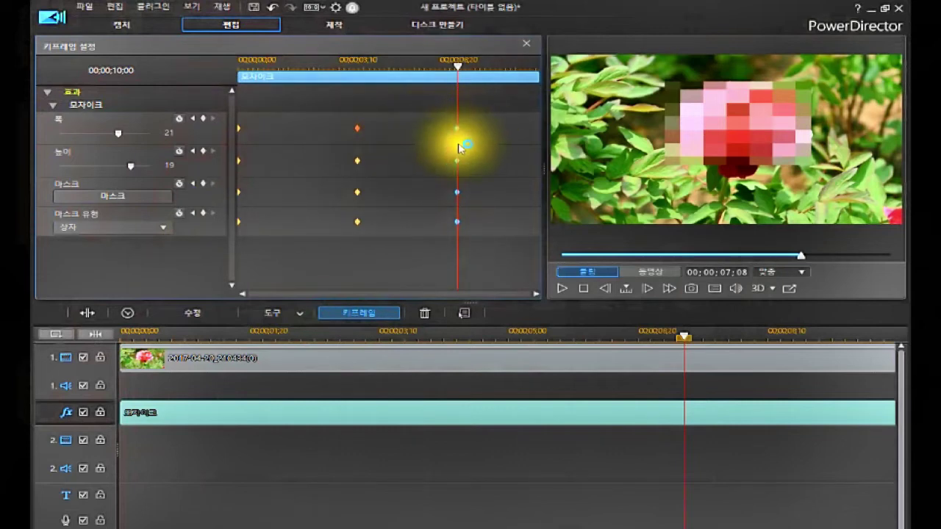
click(342, 138)
click(357, 127)
key(Delete)
key(ctrl+z)
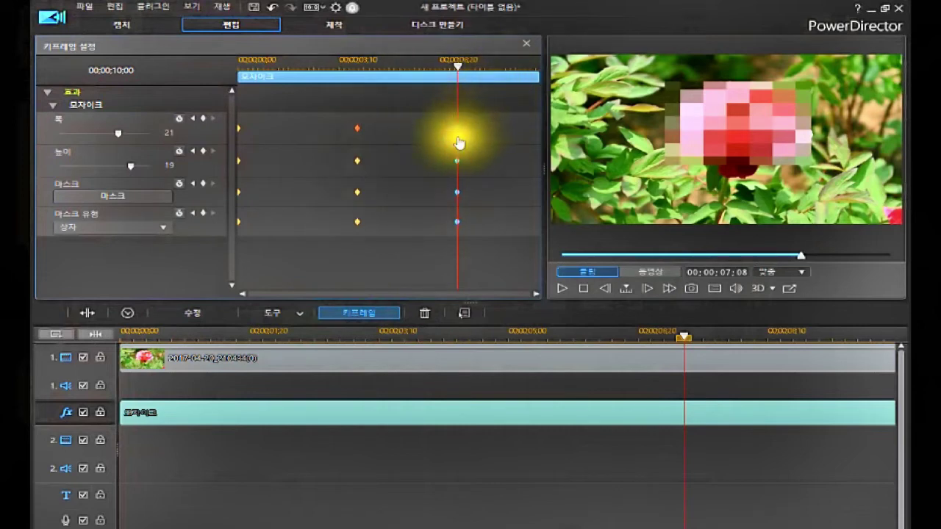
Step: Add keyframes for the mosaic's width, height, mask and mask type at 00;00;08;16
click(494, 67)
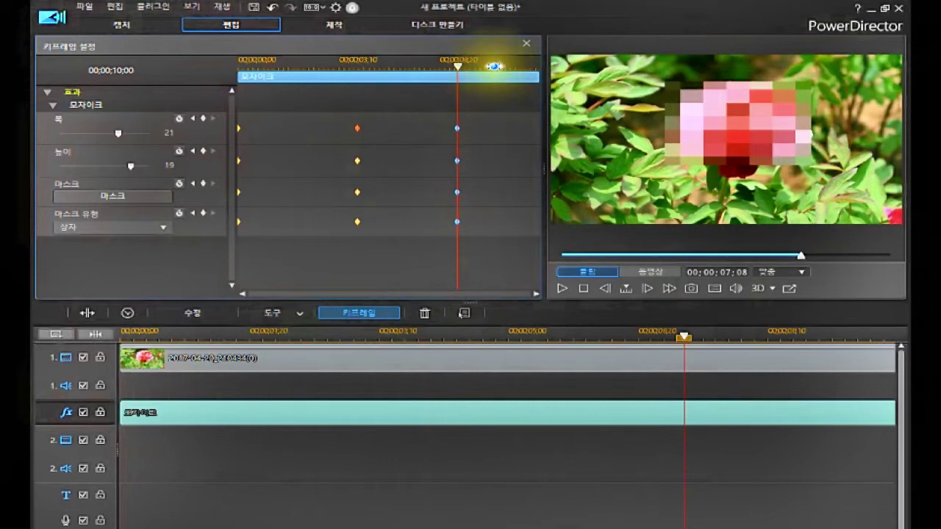
click(494, 67)
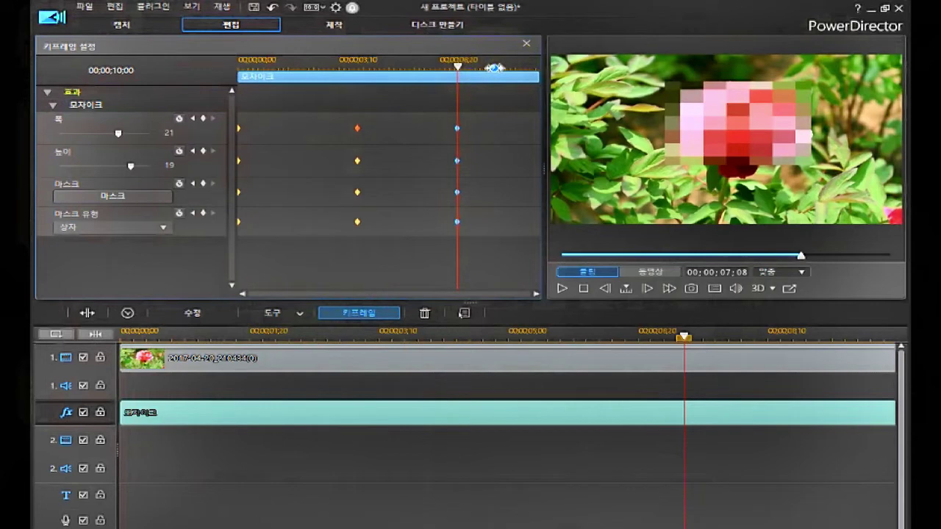
click(493, 67)
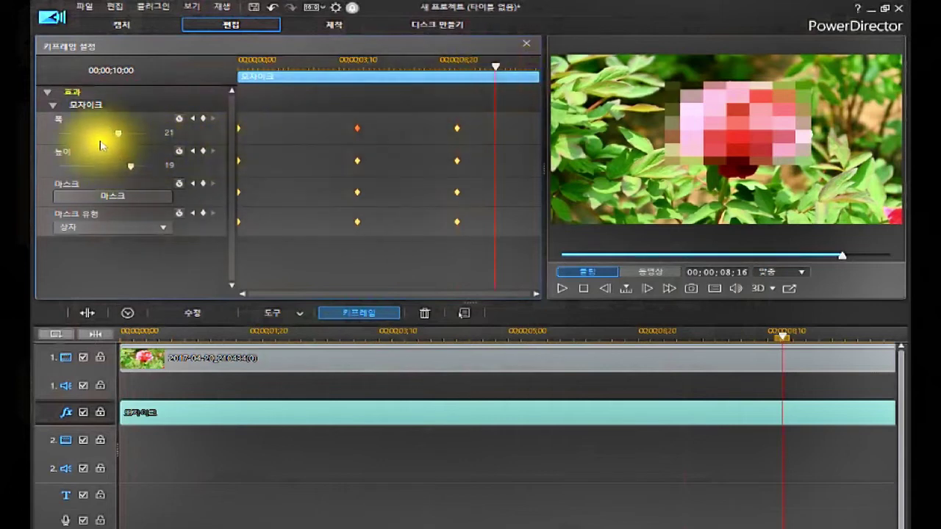
click(202, 118)
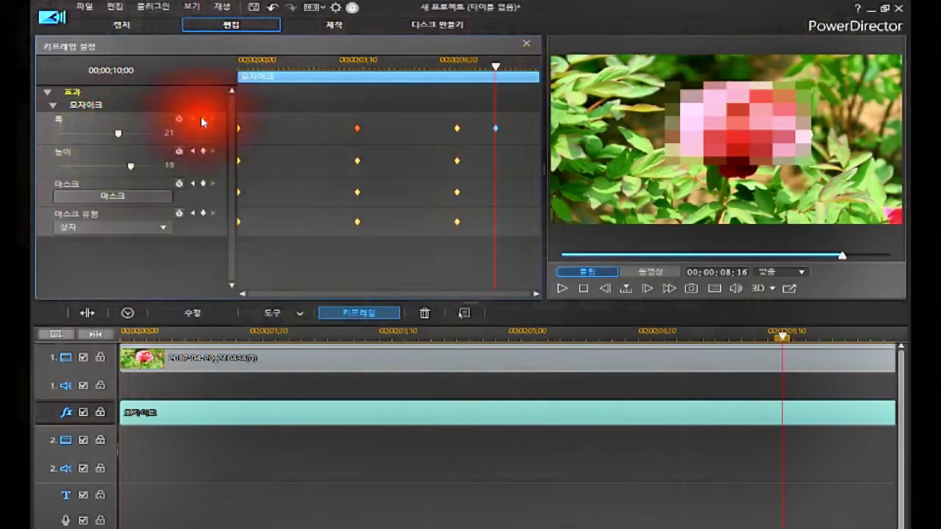
click(202, 152)
click(203, 183)
click(203, 213)
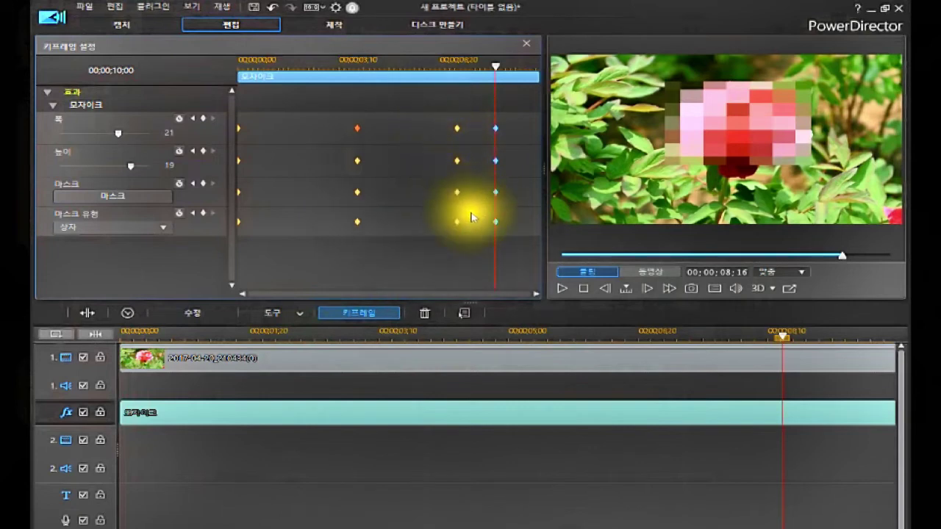
click(495, 128)
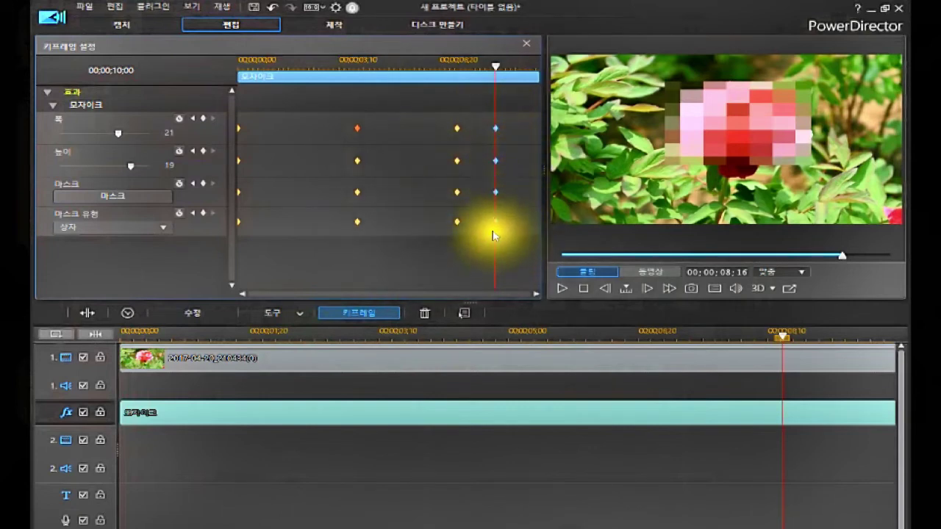
Step: Set the mosaic's width to 8 and height to 6 at the 00;00;08;16 keyframe
click(115, 135)
drag(116, 135, 80, 172)
click(126, 169)
Step: Try enlarging and repositioning the mask area around the flower at 00;00;08;16 and close the mask dialog without applying it
click(115, 197)
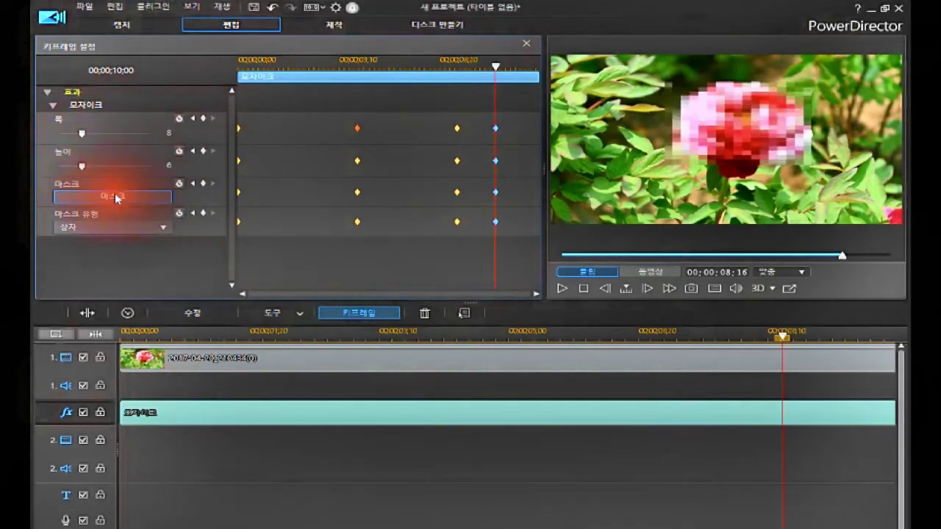
click(477, 237)
mouse_move(478, 237)
mouse_down()
mouse_move(471, 300)
mouse_move(485, 238)
mouse_move(476, 228)
mouse_up()
drag(470, 251, 470, 247)
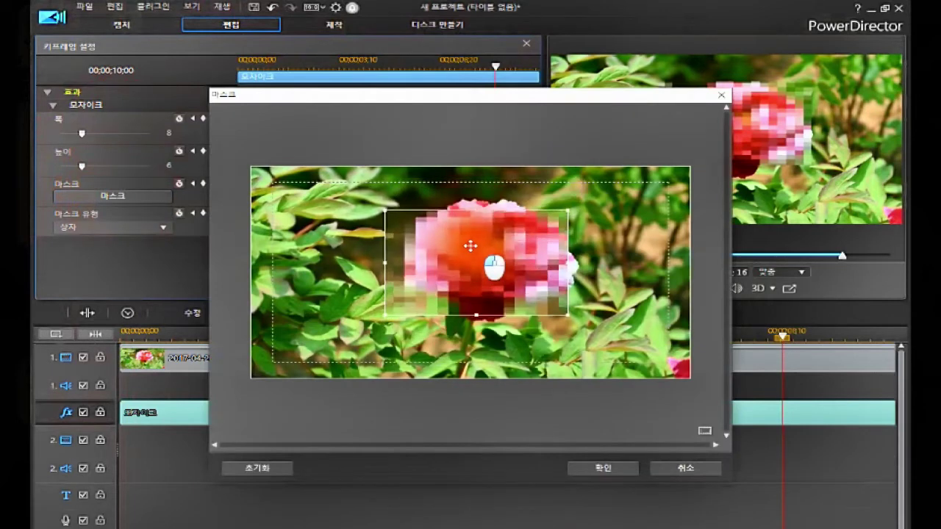
click(392, 261)
drag(382, 261, 332, 265)
click(473, 217)
drag(472, 217, 473, 194)
click(493, 254)
drag(494, 253, 519, 255)
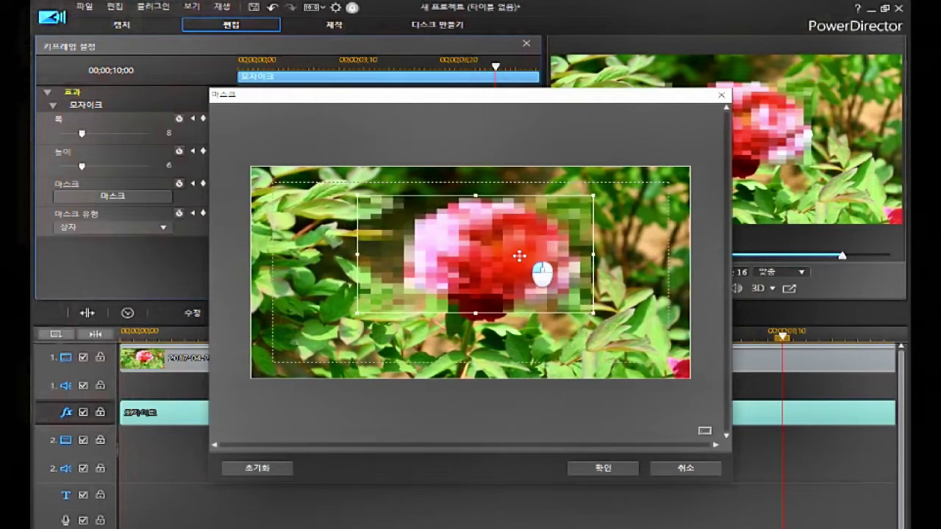
click(723, 95)
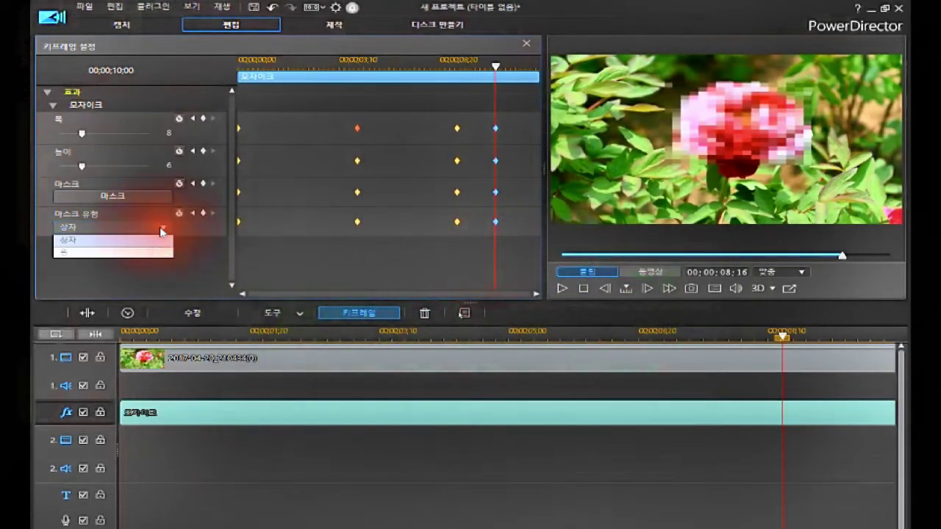
Step: Change the mosaic's mask type to 원 at the 00;00;08;16 keyframe and play the clip from the beginning
click(109, 252)
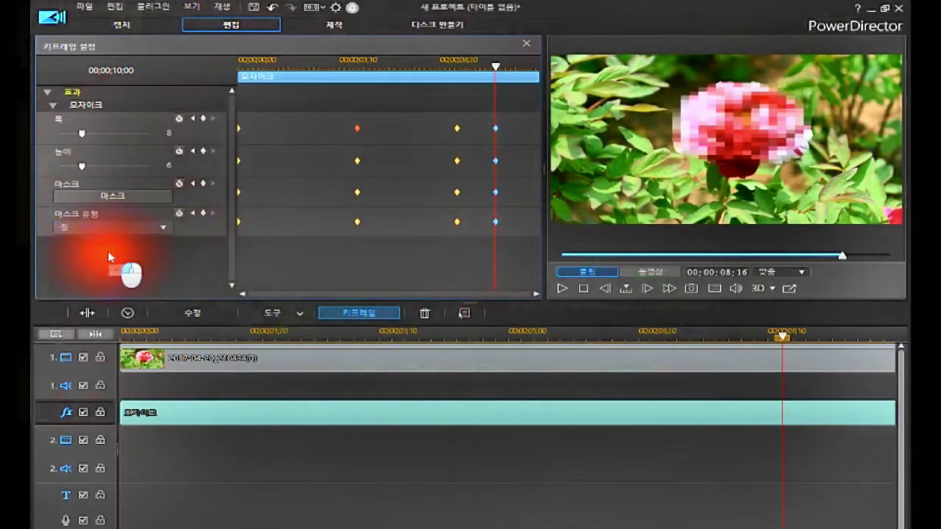
click(106, 258)
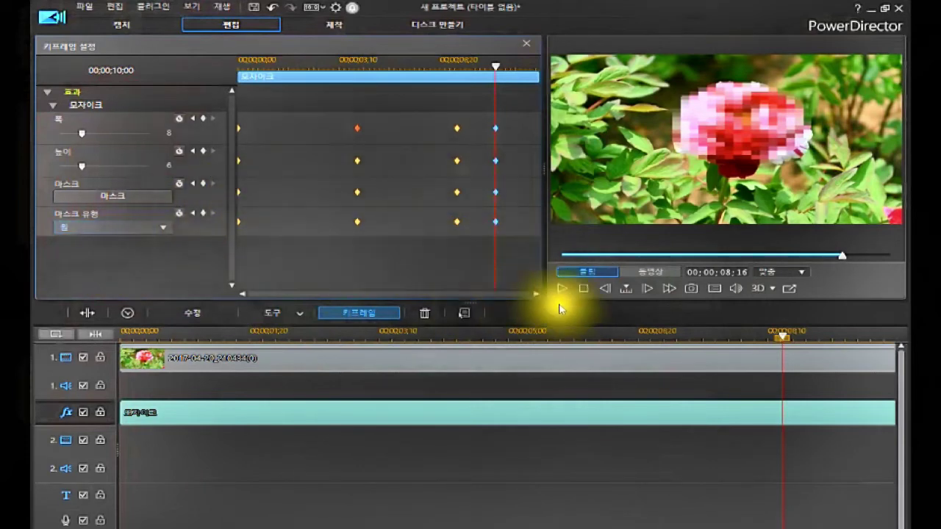
click(583, 288)
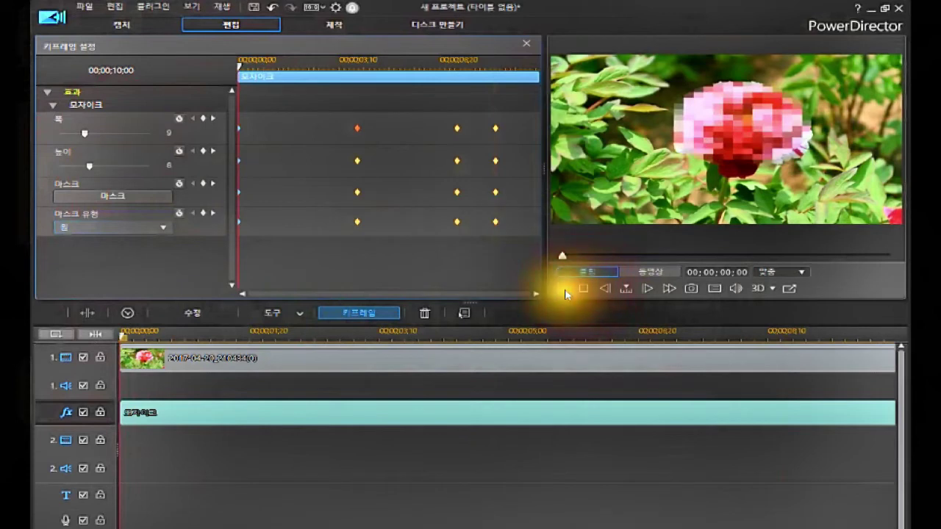
click(561, 289)
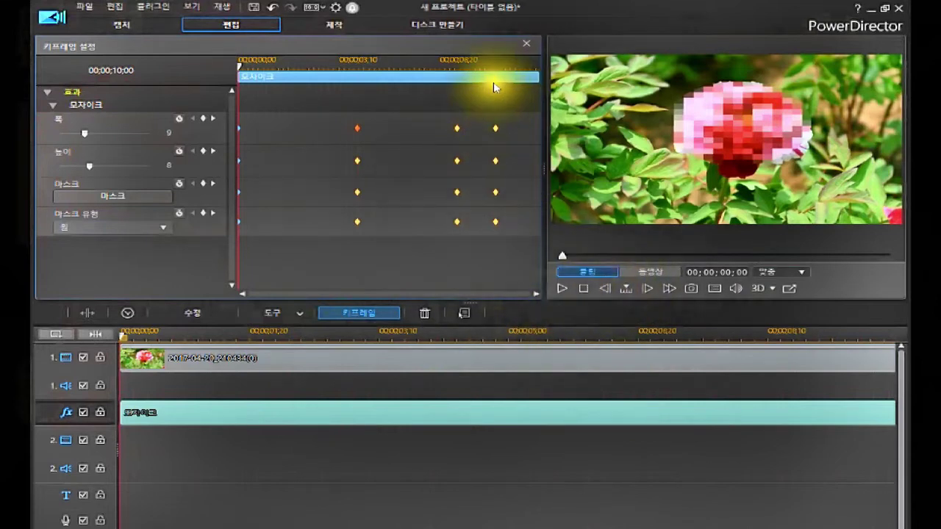
Step: Close the keyframe settings and delete the 모자이크 effect from the effect track
click(529, 46)
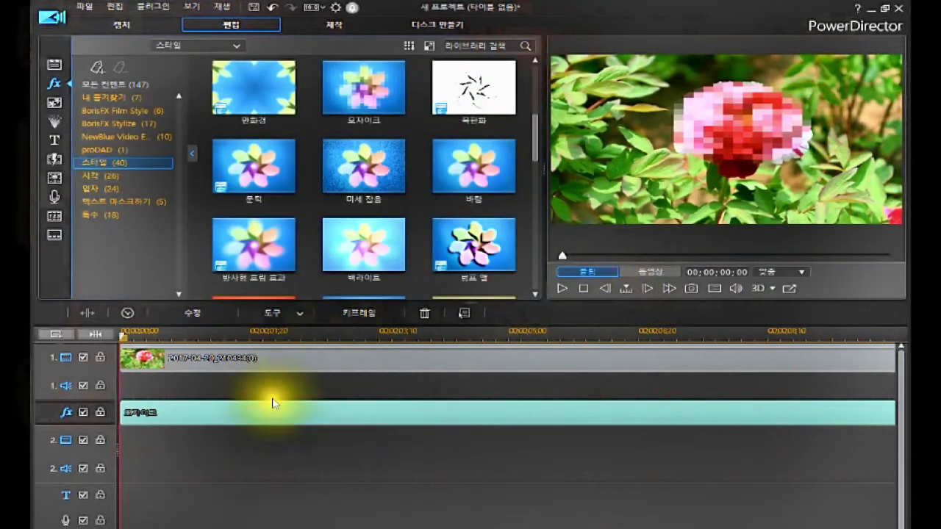
click(255, 414)
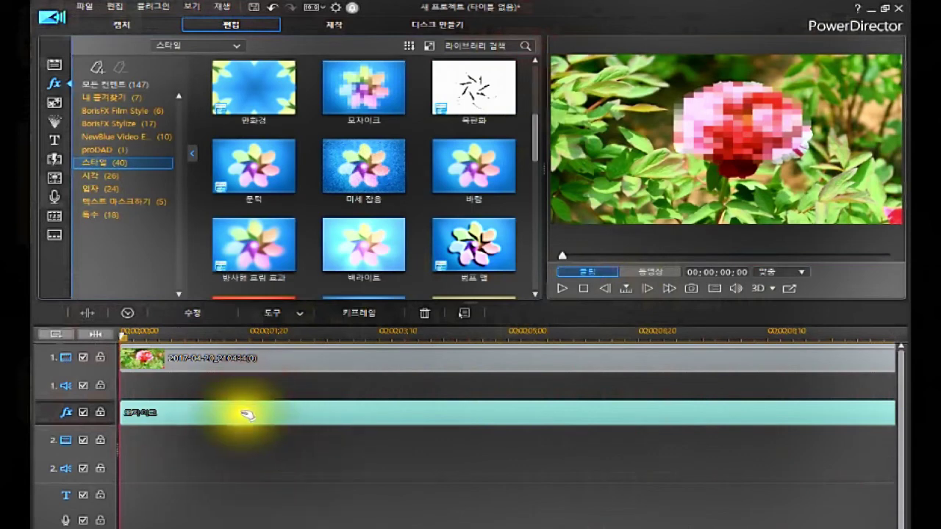
click(174, 415)
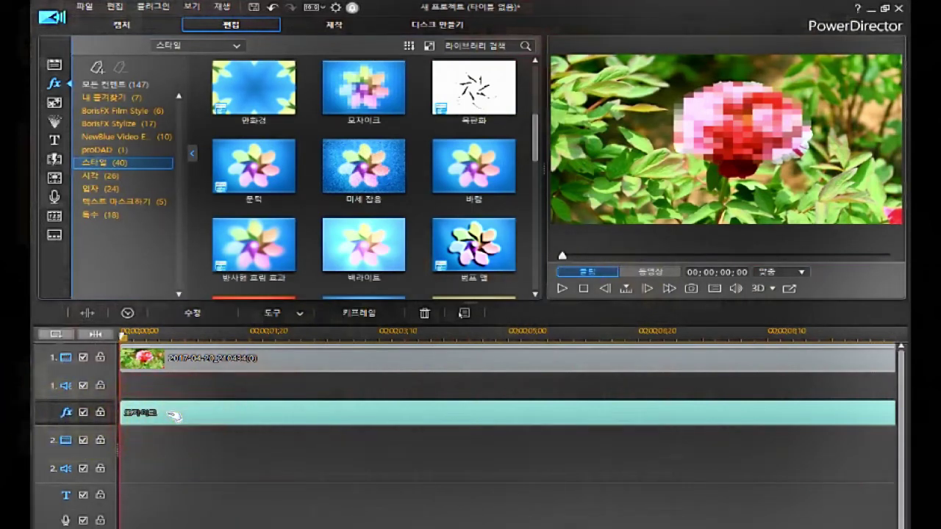
key(Delete)
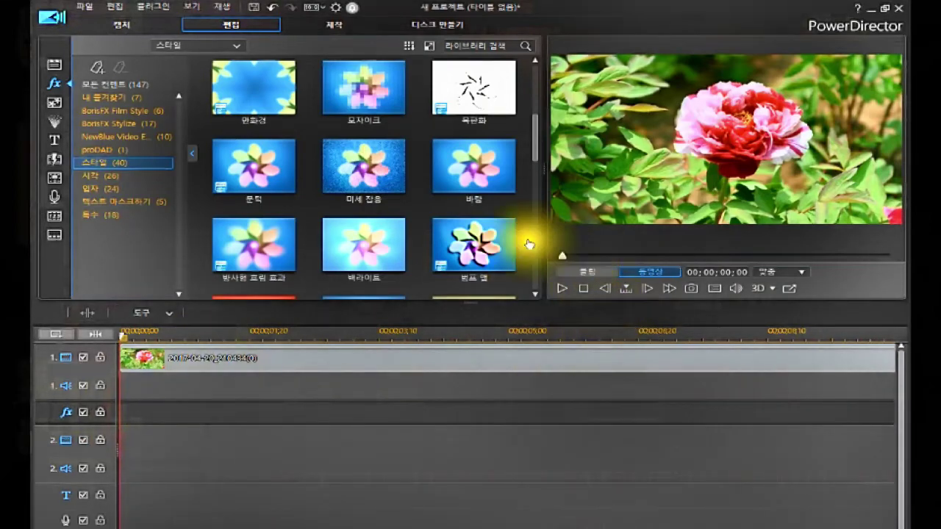
Step: Find the 흑백 effect in the 스타일 category and add it at the start of the effect track
click(535, 159)
drag(535, 159, 531, 288)
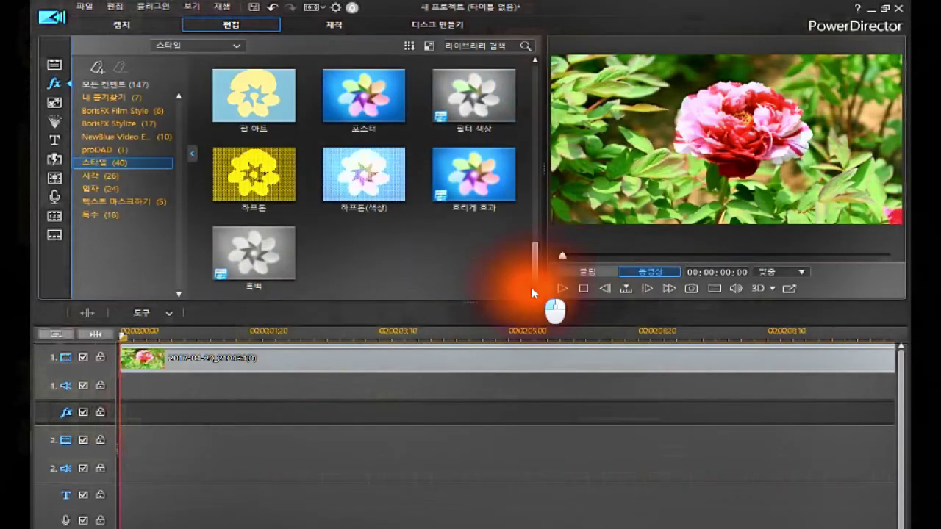
click(269, 269)
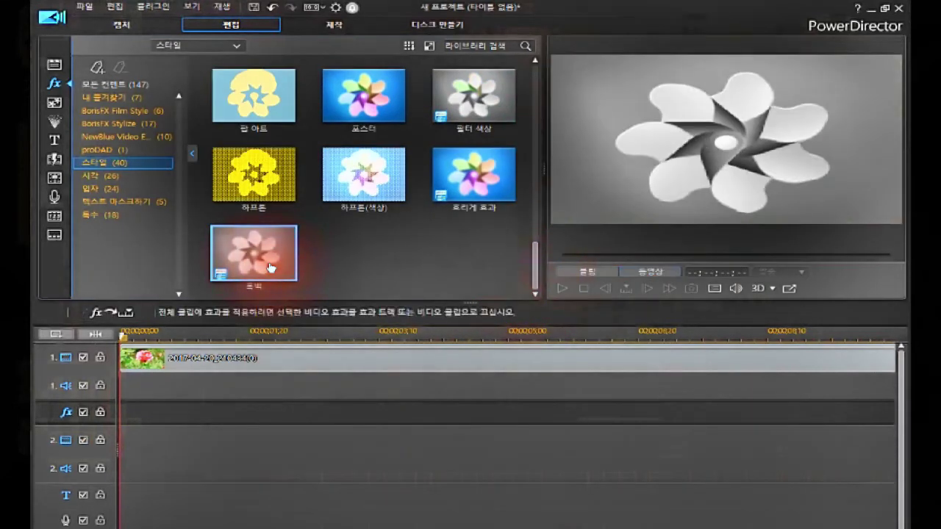
mouse_move(270, 268)
mouse_down()
mouse_move(248, 363)
mouse_move(253, 262)
mouse_up()
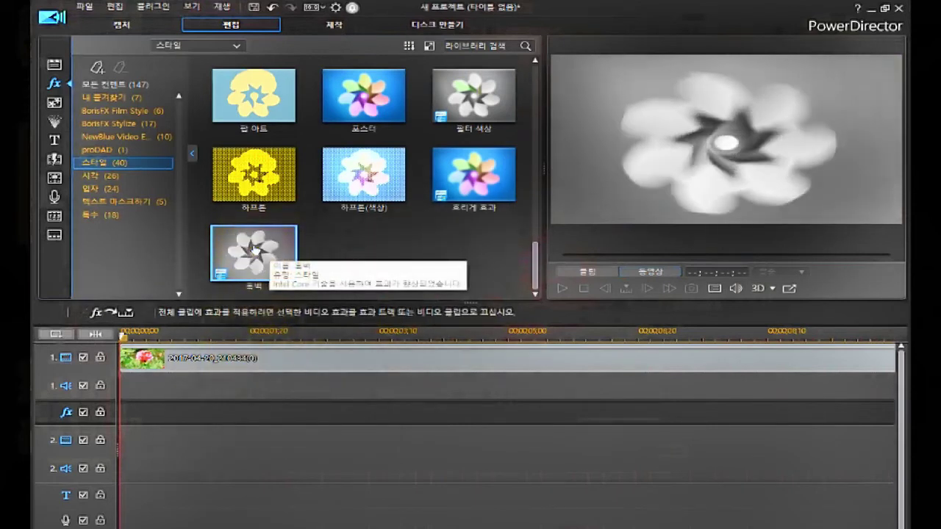
click(254, 250)
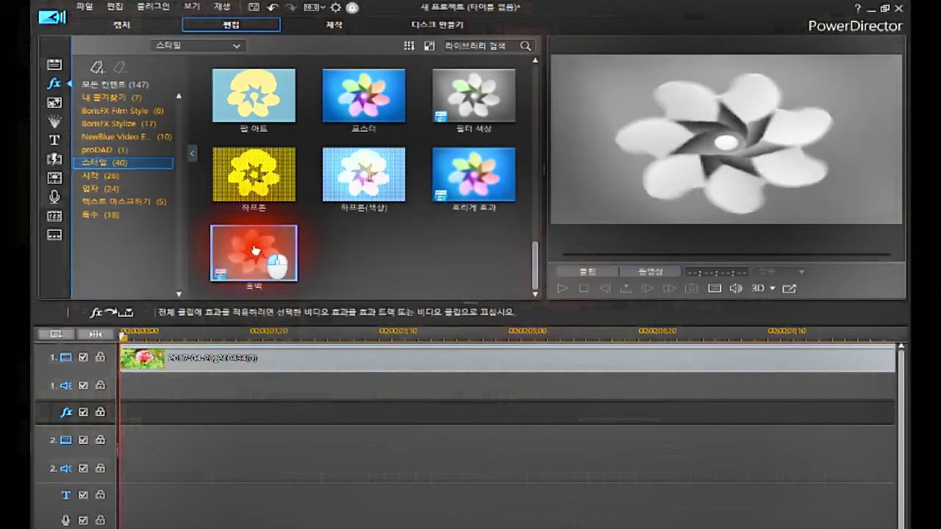
drag(254, 250, 124, 411)
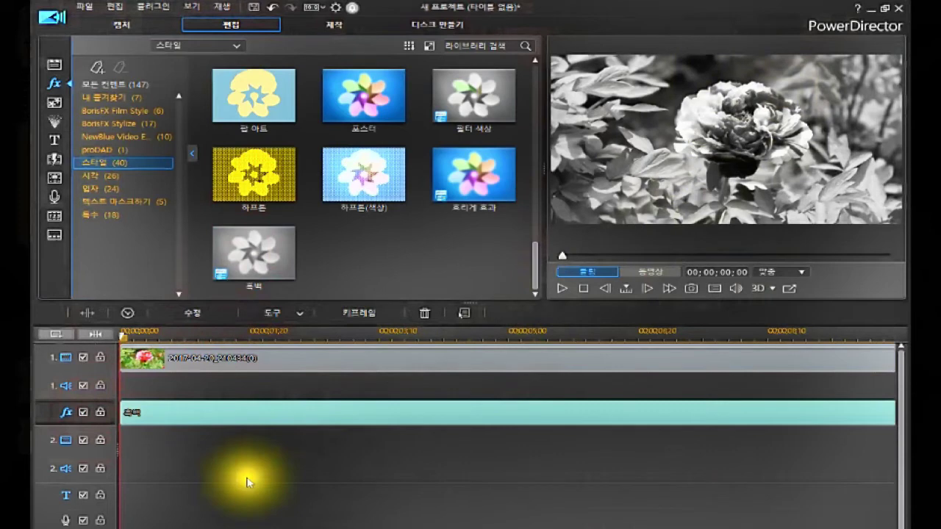
Step: Delete the 흑백 effect from the effect track and add it again at the start
click(251, 415)
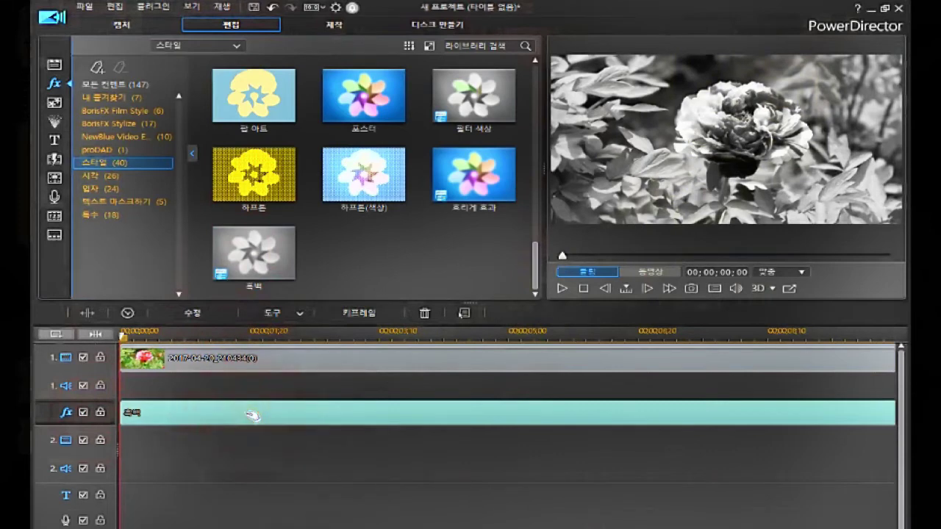
key(Delete)
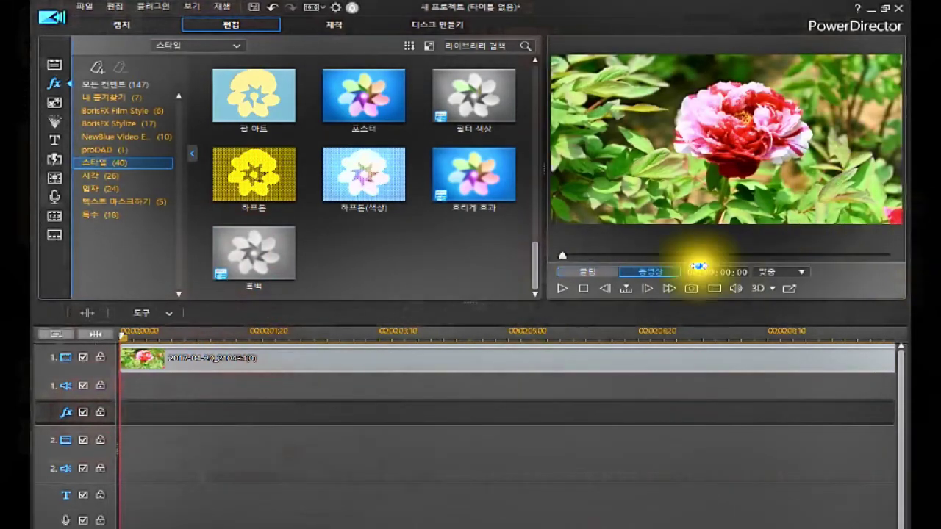
drag(273, 272, 120, 414)
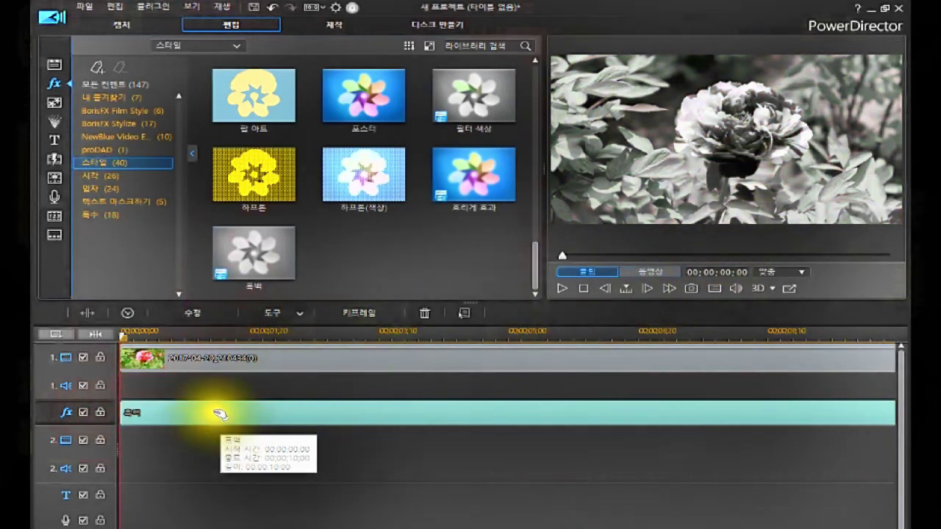
Step: Move the playhead to 00;00;01;12 and examine the editing commands offered for the 흑백 effect clip
click(229, 333)
click(230, 412)
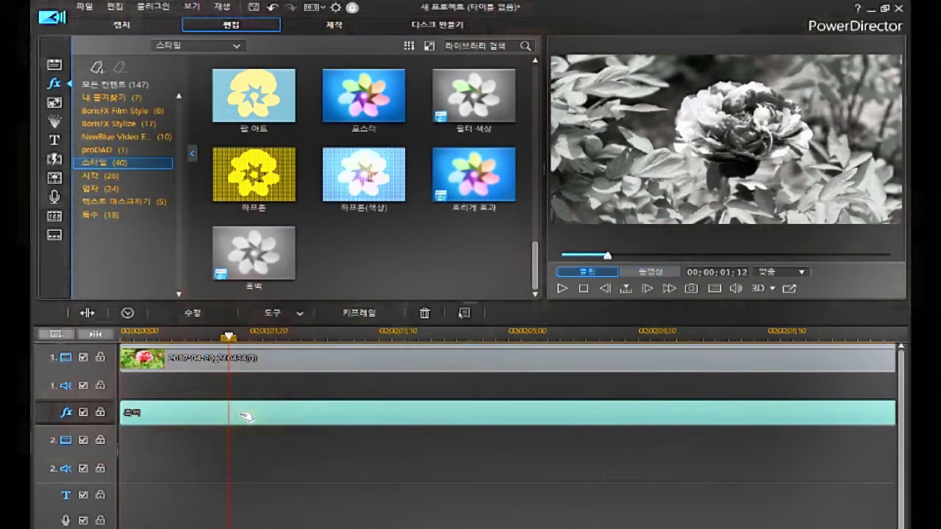
click(250, 415)
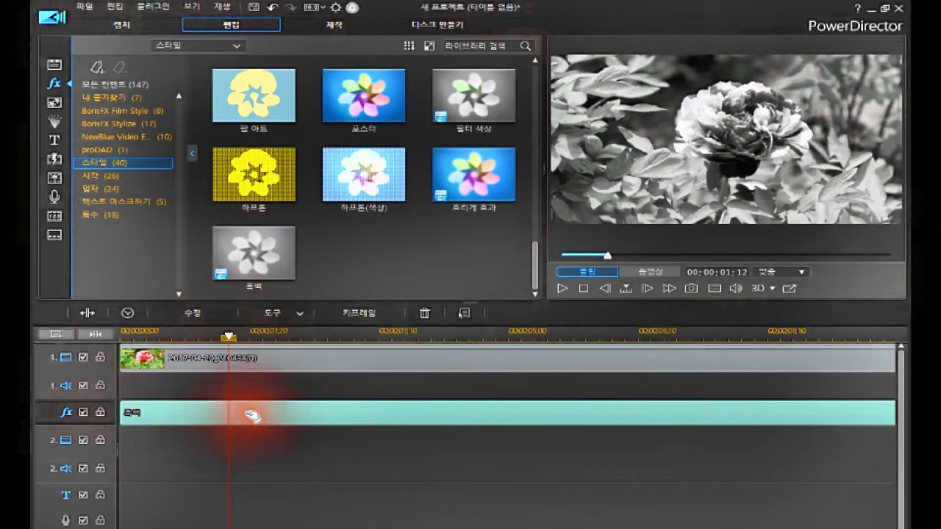
right_click(251, 416)
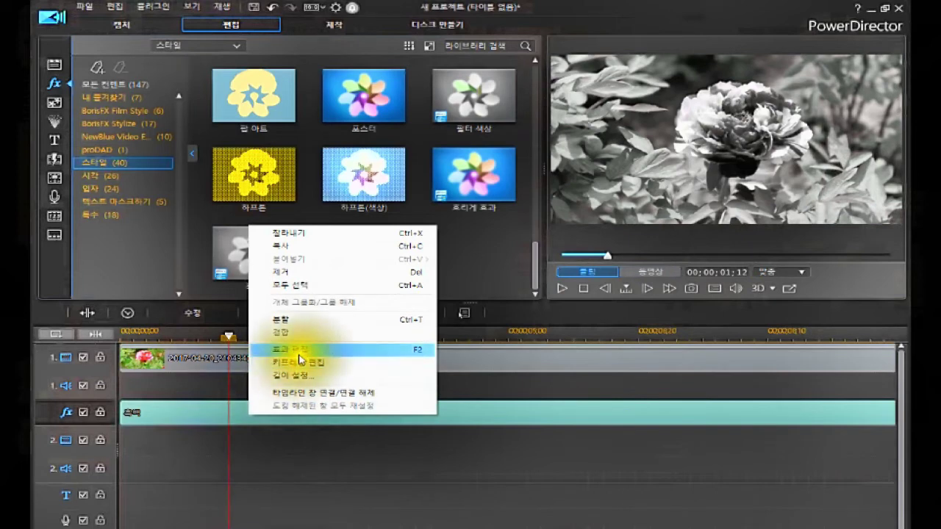
click(233, 416)
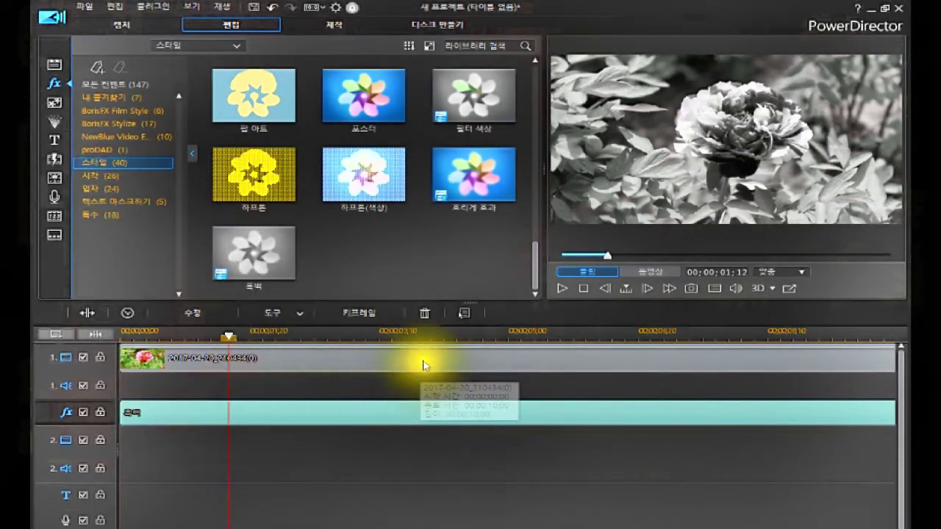
click(466, 315)
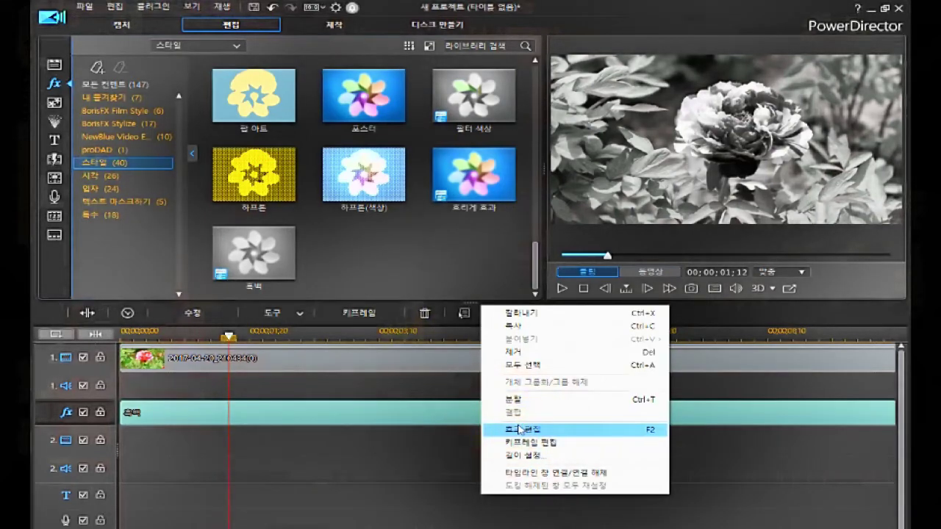
click(231, 389)
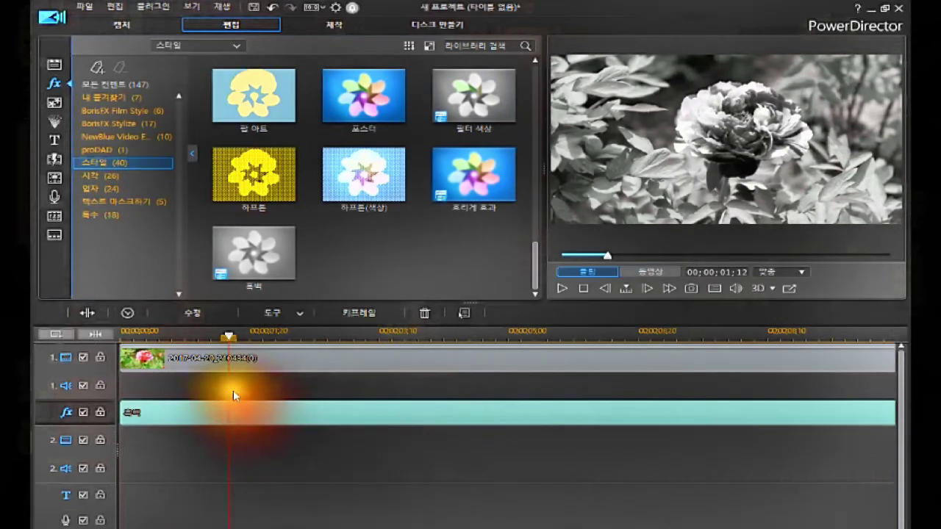
Step: Open the 흑백 effect's settings, try its 정도 at 0 and set it to 194
click(201, 314)
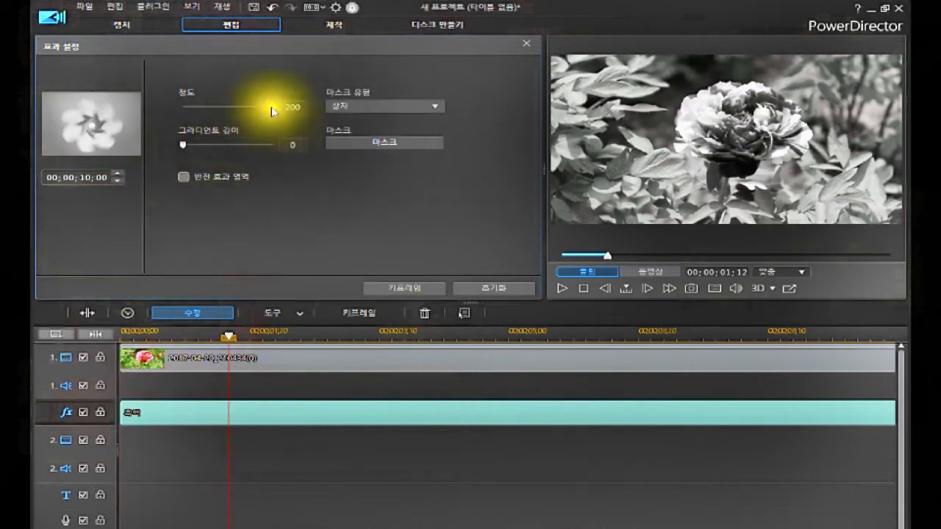
drag(271, 106, 177, 152)
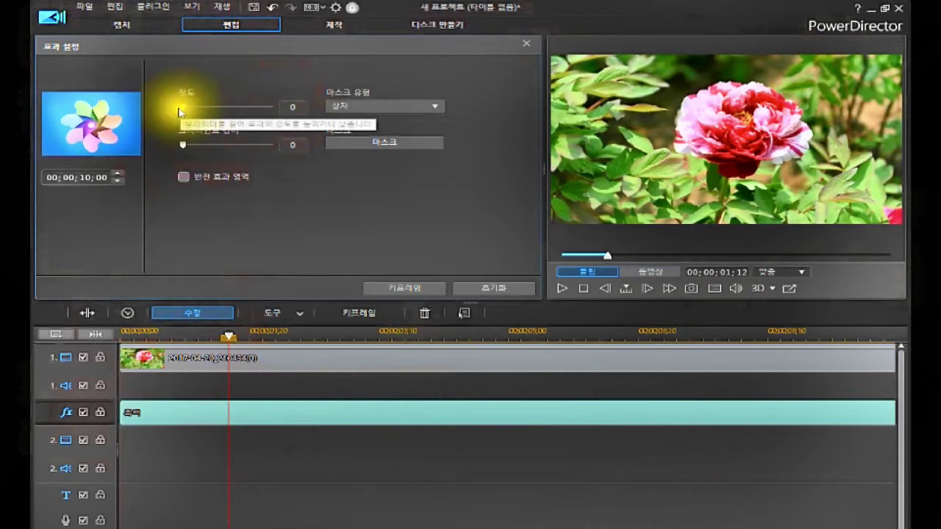
drag(183, 109, 269, 123)
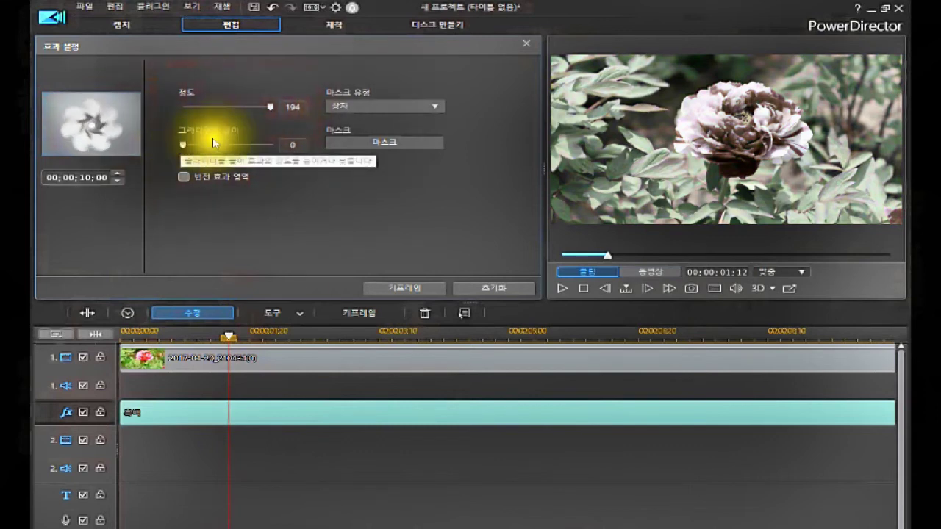
Step: Try the 흑백 effect with 정도 at 133 and 그라디언트 깊이 at 111, toggling 반전 효과 영역 on and off
drag(244, 127, 239, 131)
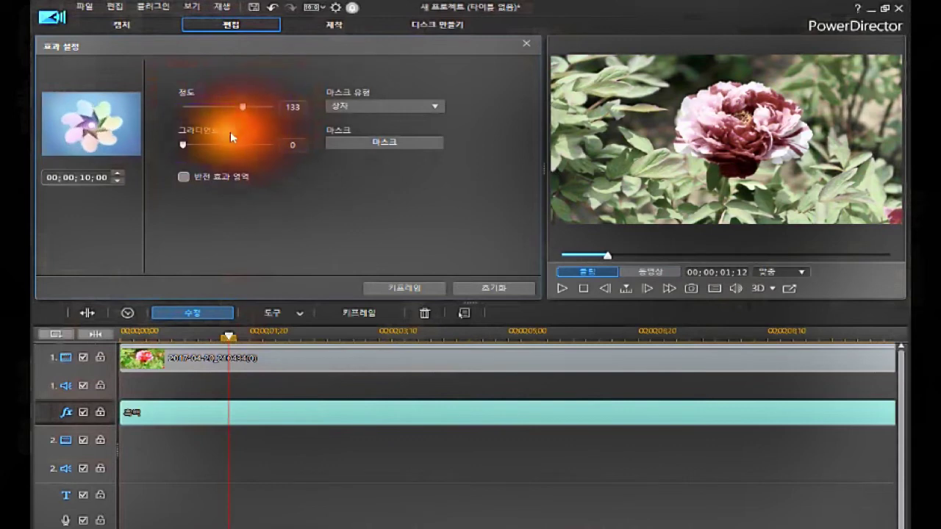
drag(181, 149, 230, 211)
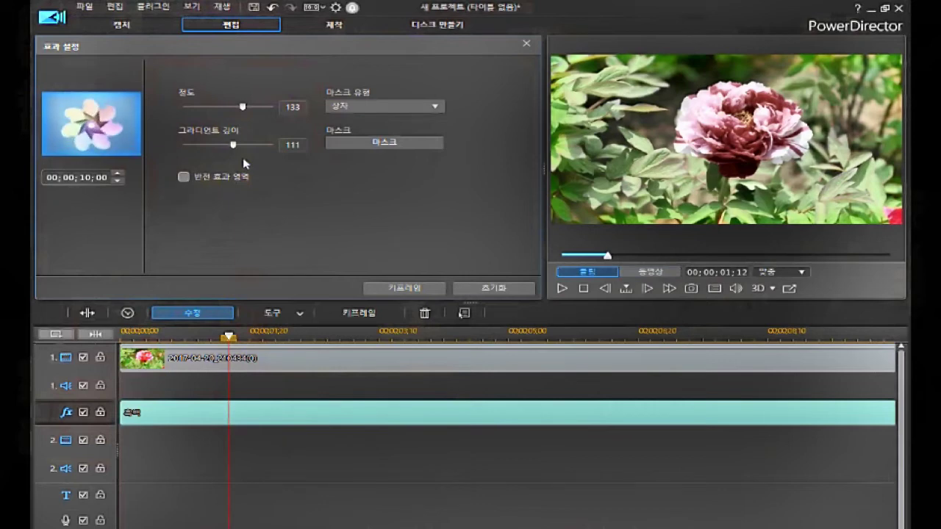
click(184, 178)
click(185, 178)
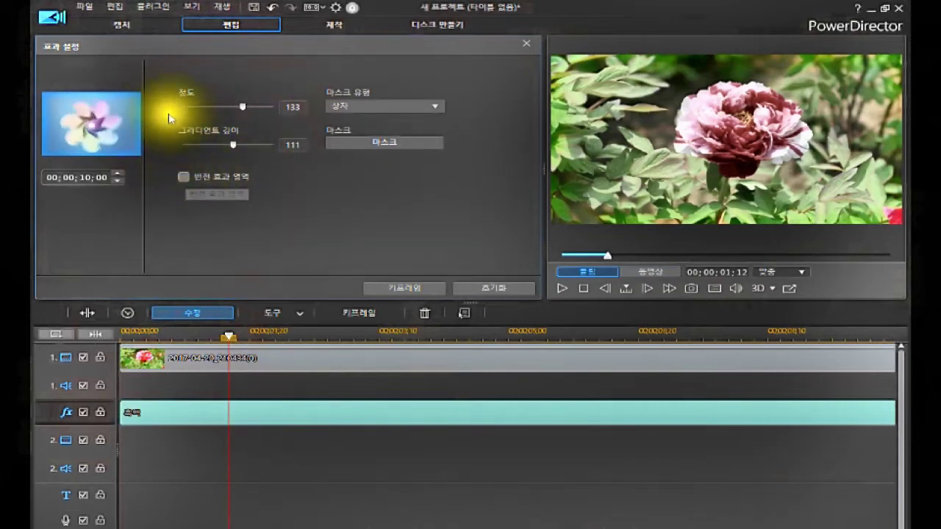
click(184, 179)
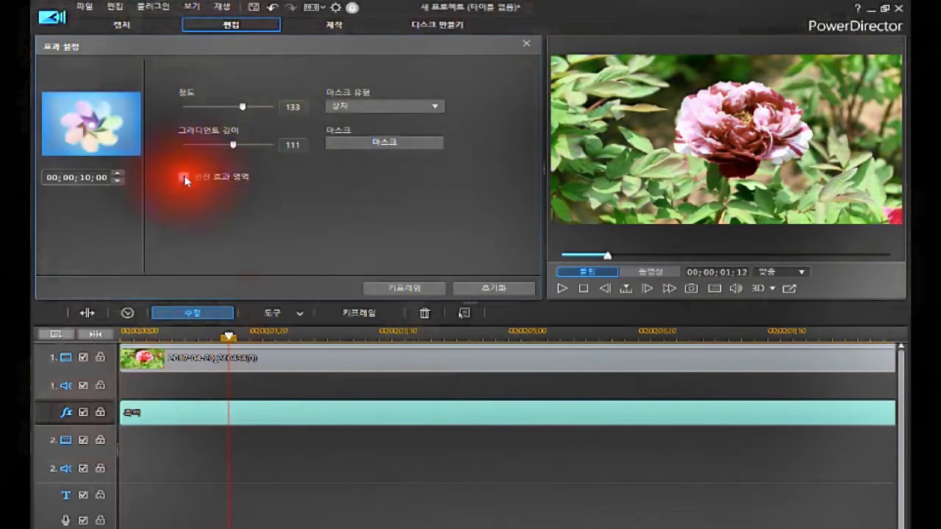
Step: Try 원 as the 흑백 effect's mask type, and reset all the effect's settings
click(430, 107)
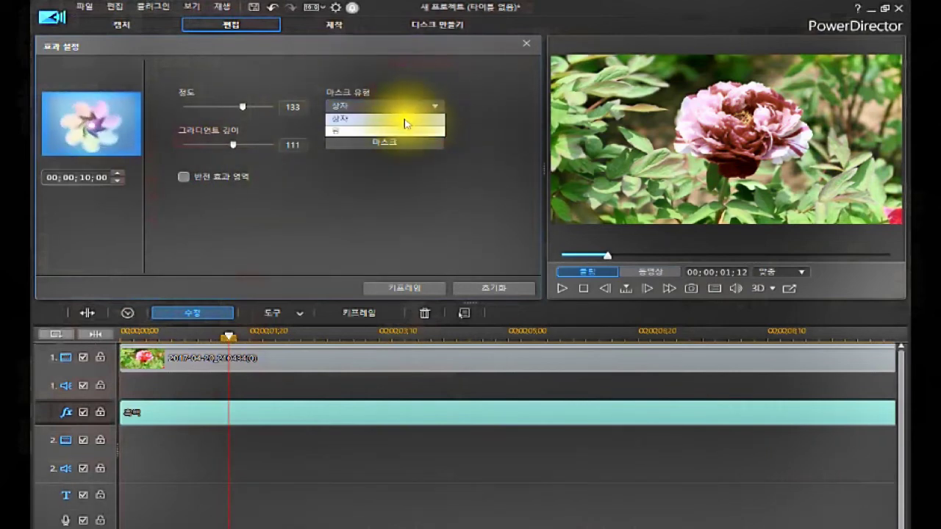
click(377, 130)
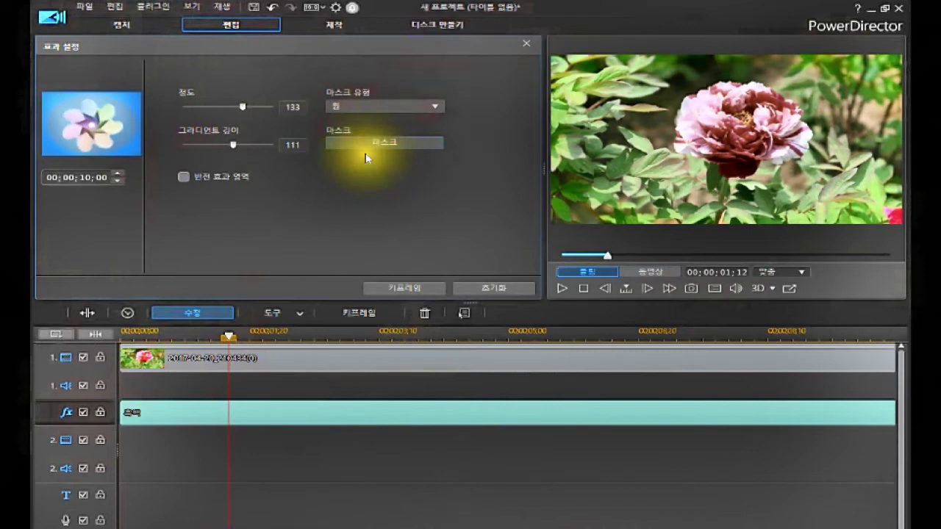
click(491, 288)
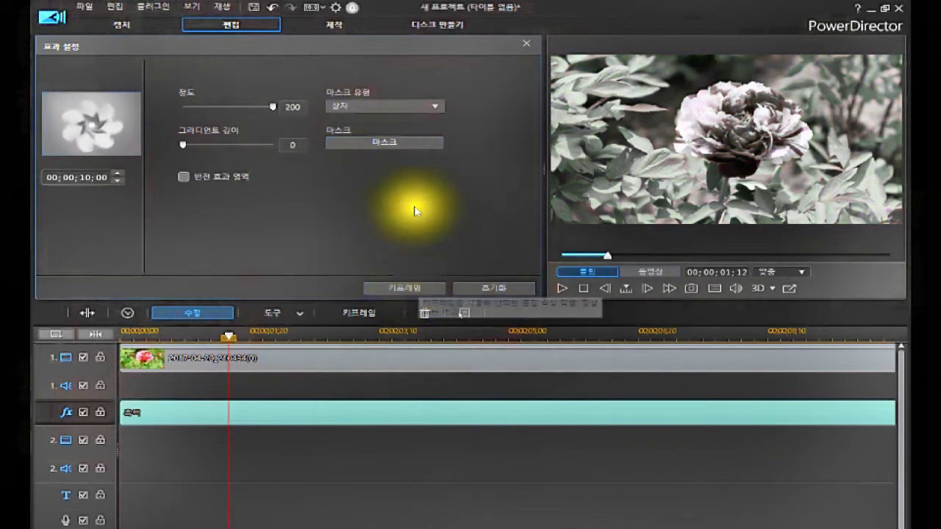
Step: Open the 흑백 effect's mask editor and shrink the box mask from all four sides to surround the flower
click(396, 144)
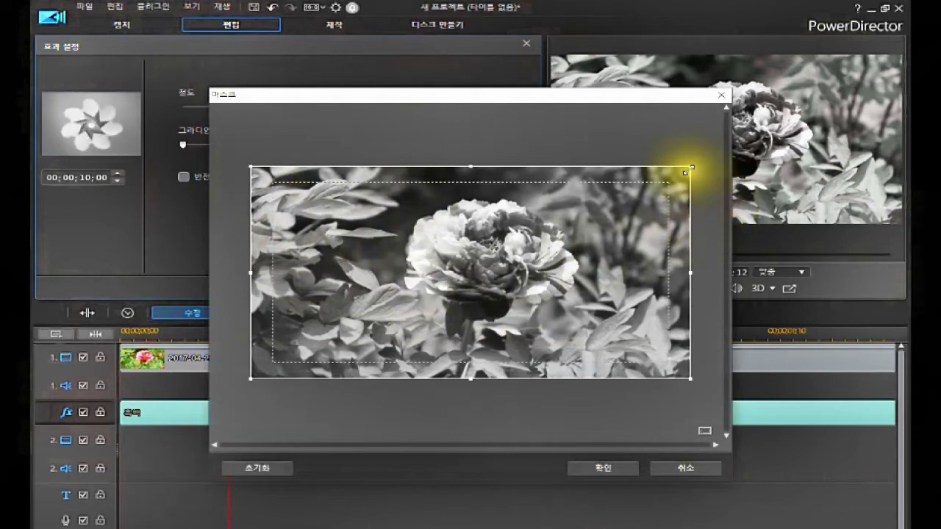
drag(689, 168, 663, 199)
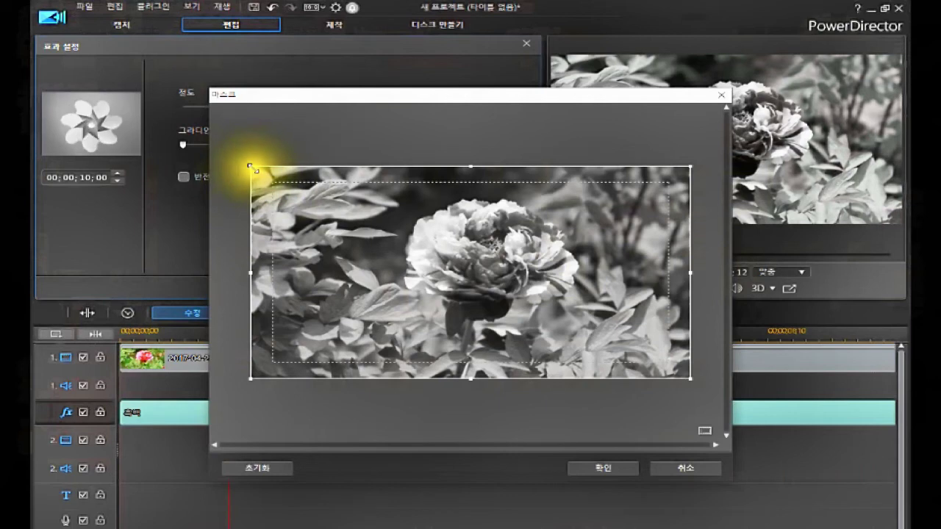
click(469, 166)
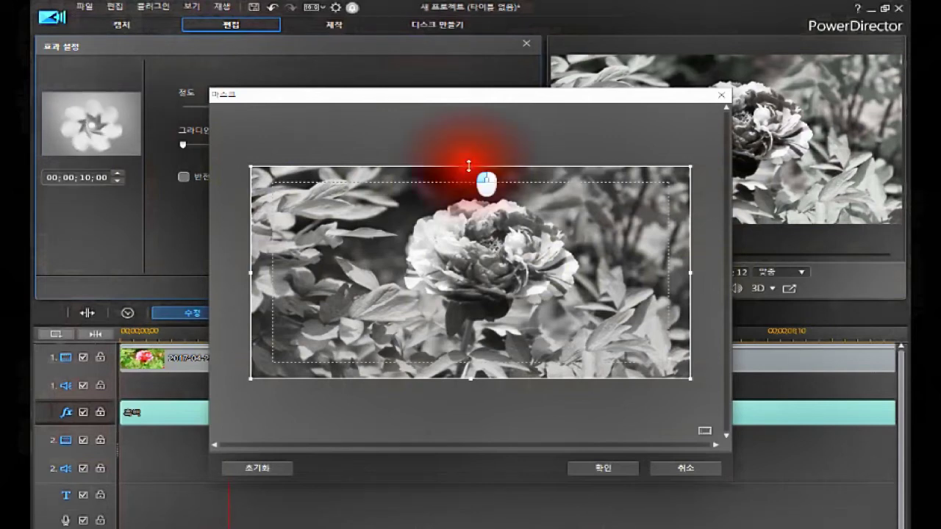
drag(469, 166, 469, 233)
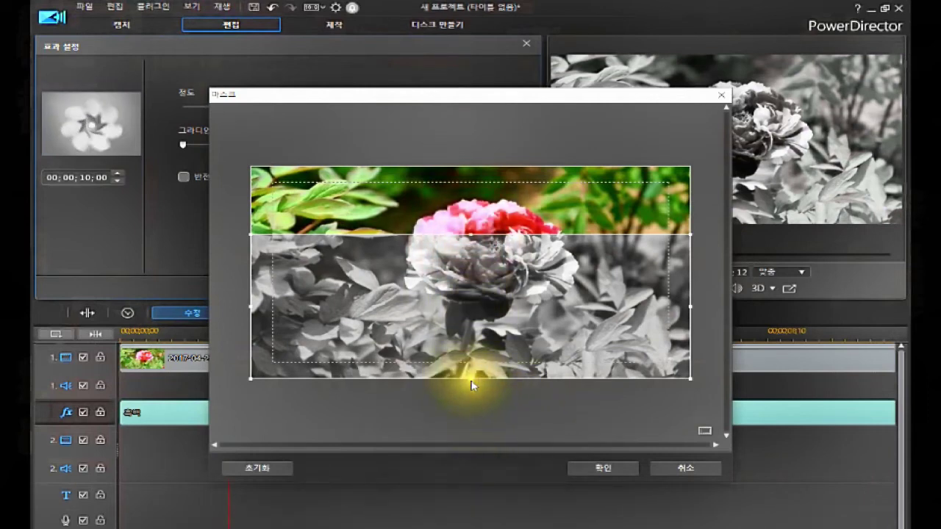
drag(470, 375, 466, 326)
drag(685, 256, 597, 323)
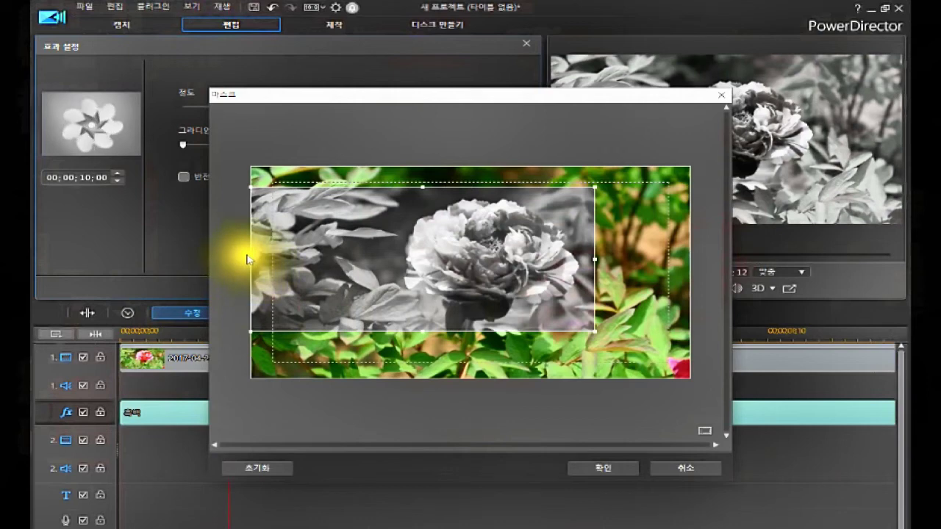
drag(247, 259, 377, 328)
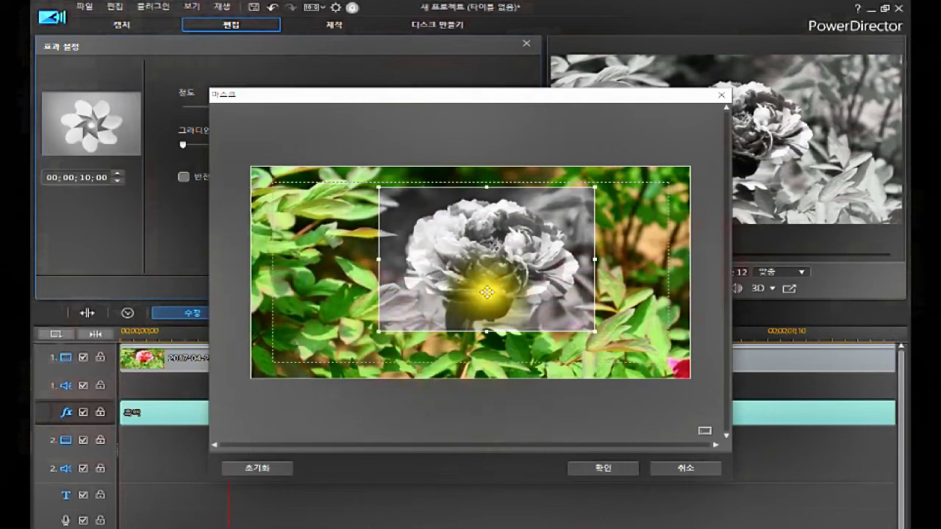
Step: Tighten and center the box mask on the flower, and apply the mask
drag(508, 281, 487, 268)
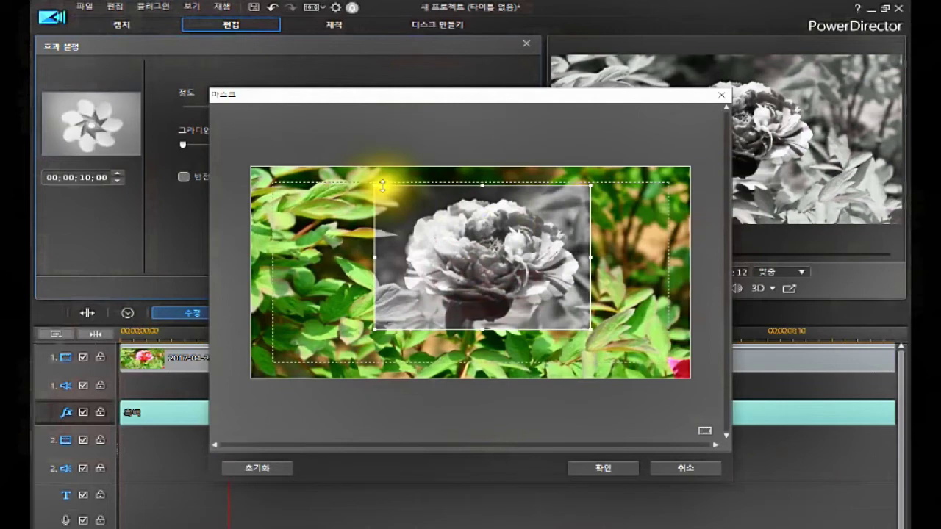
drag(374, 182, 413, 211)
drag(480, 255, 469, 242)
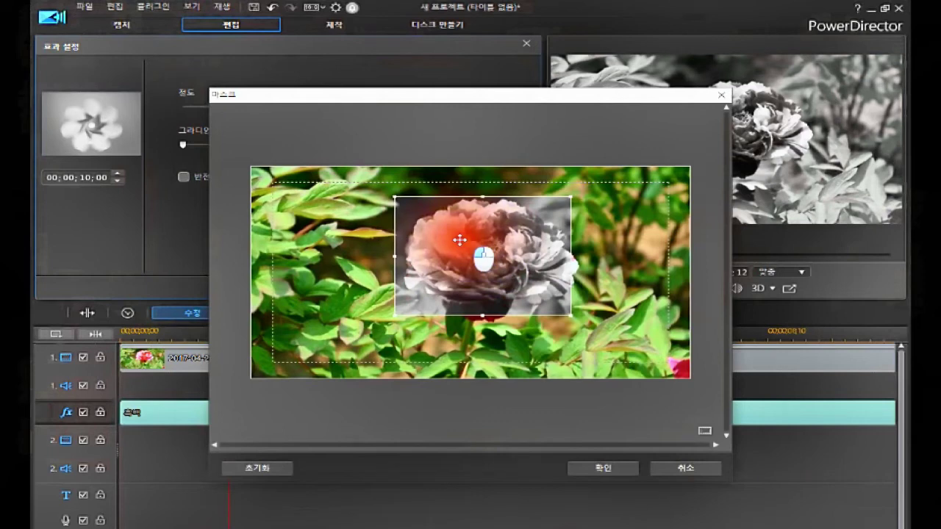
drag(459, 240, 459, 239)
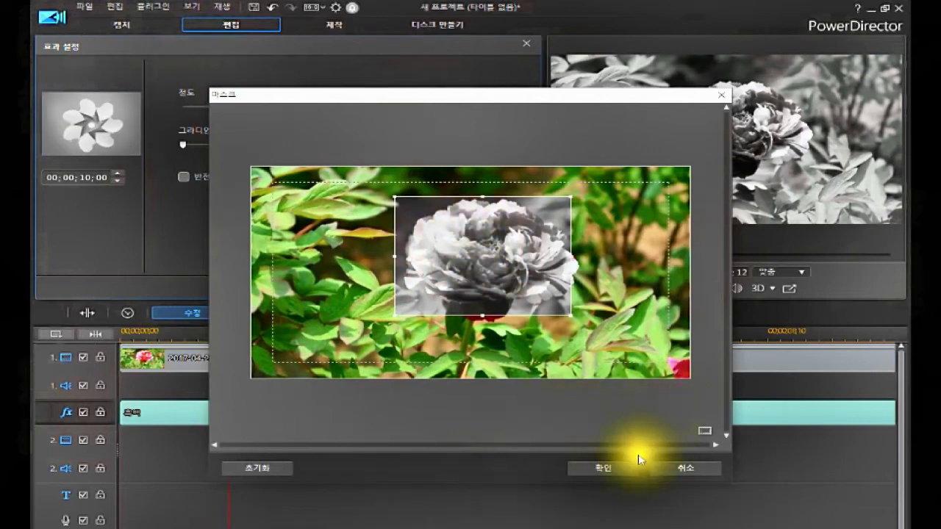
click(253, 471)
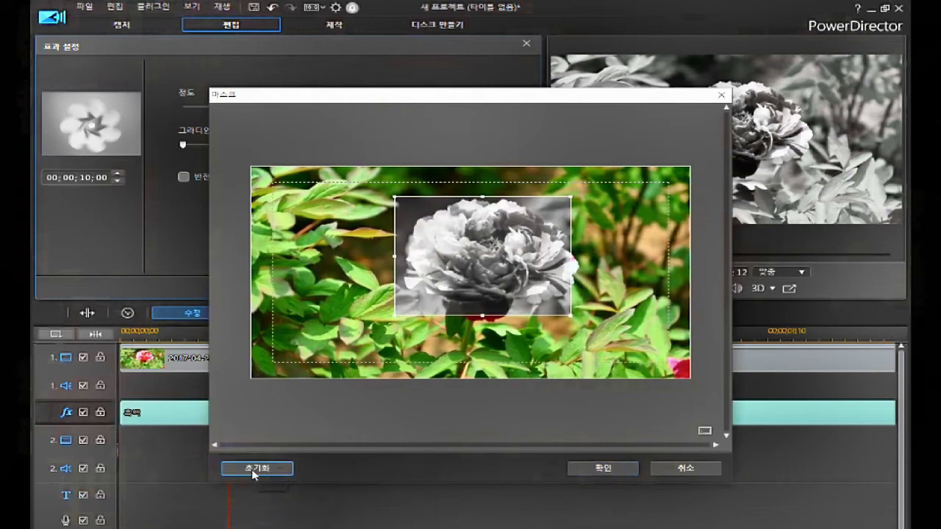
click(604, 466)
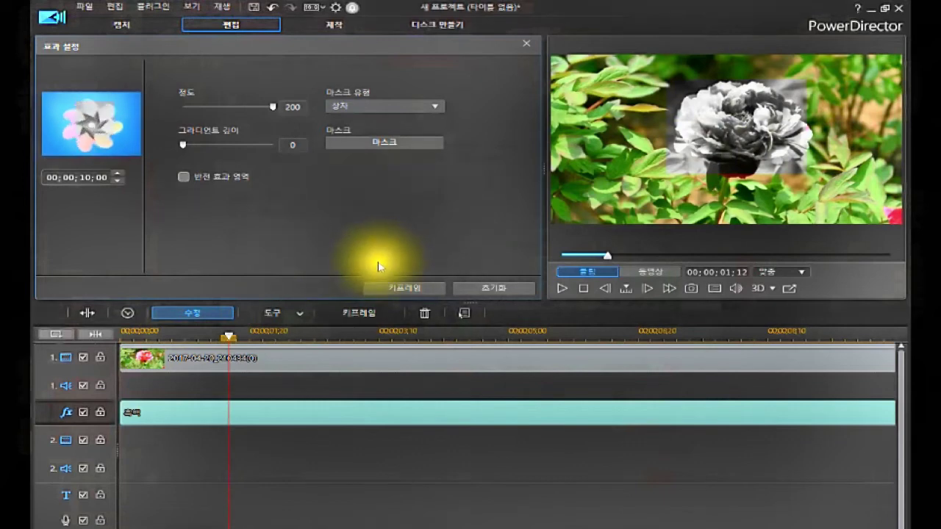
Step: Open the 흑백 effect's keyframe settings and set 정도 to 197 at 00;00;00;00
click(391, 285)
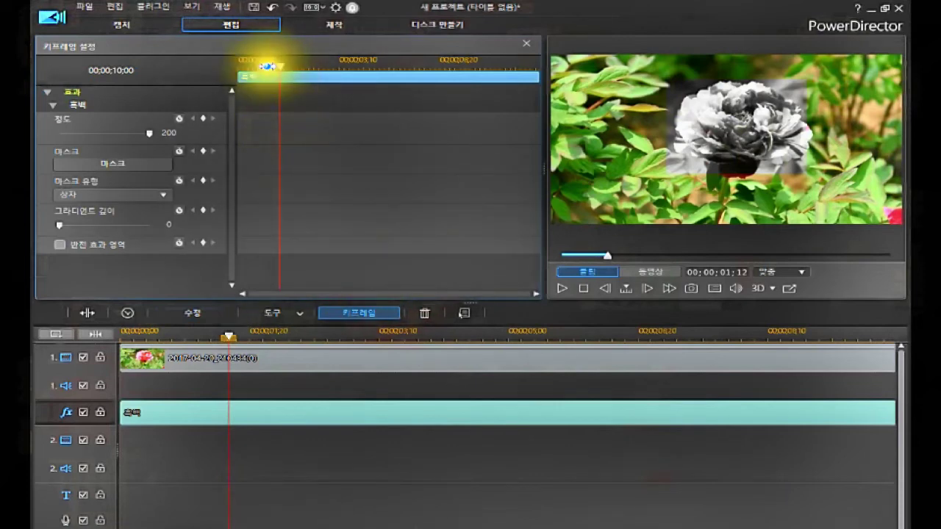
drag(279, 67, 217, 127)
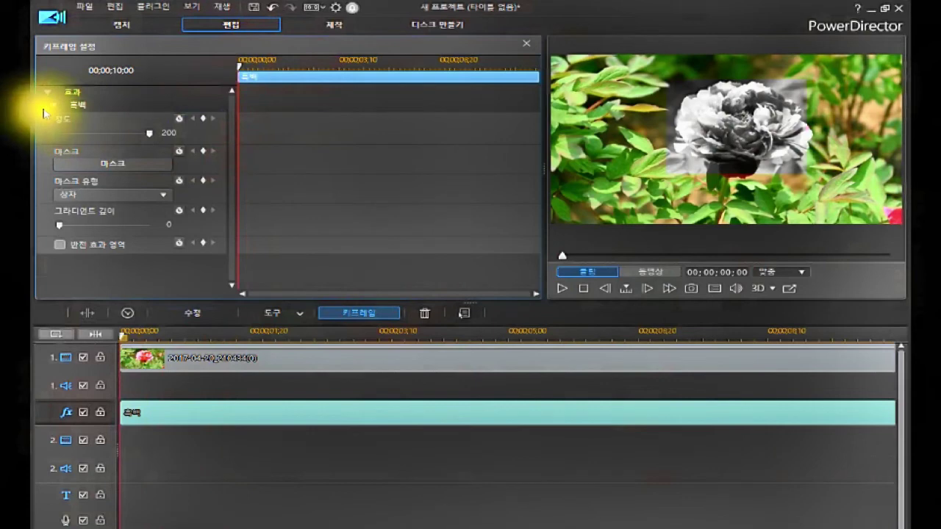
drag(152, 136, 144, 156)
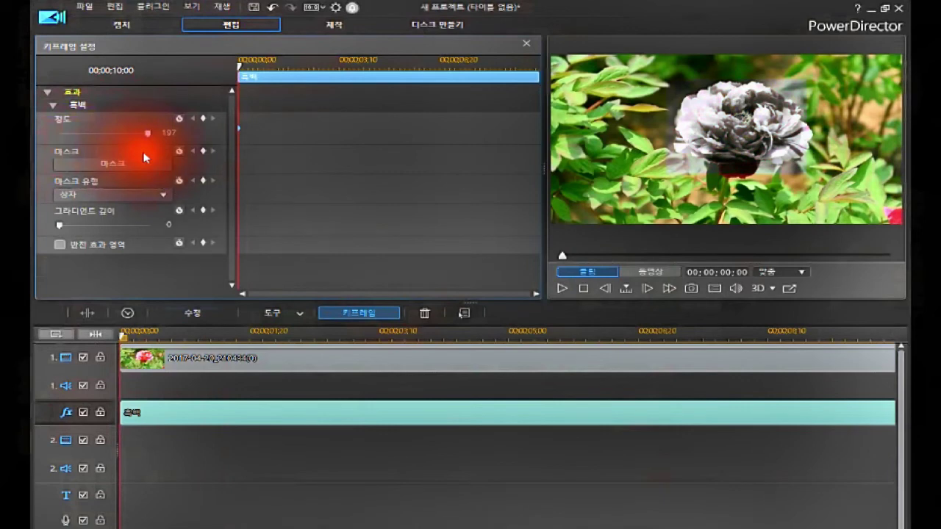
click(151, 139)
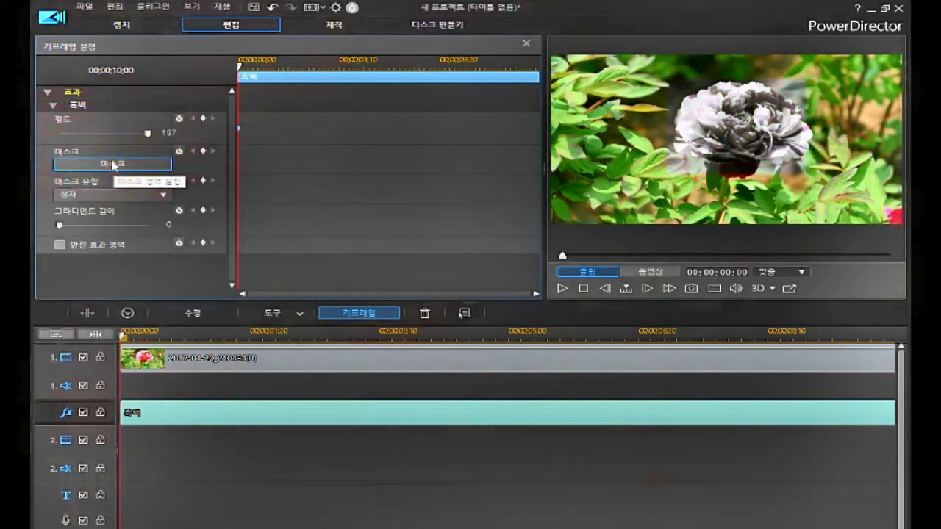
Step: Set 마스크 유형 to 원 and 그라디언트 깊이 to 75 at the start of the 흑백 effect
click(107, 194)
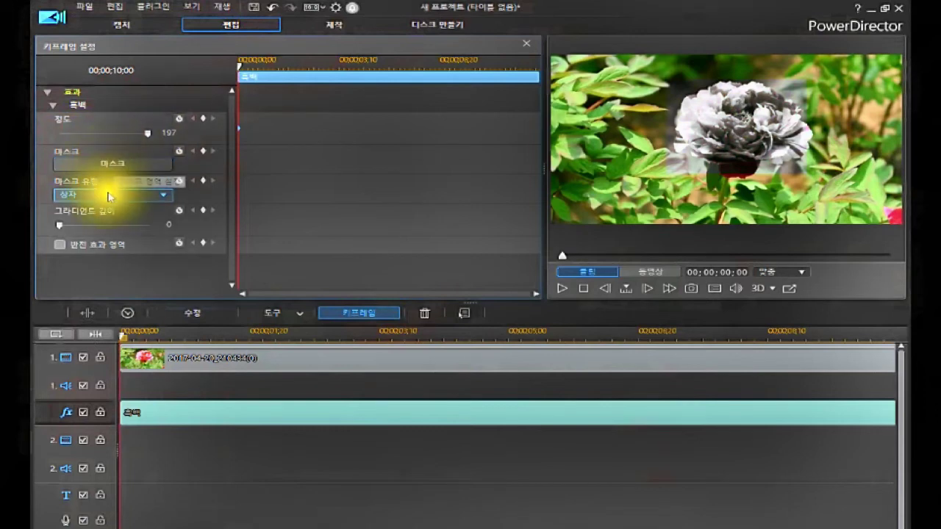
click(160, 199)
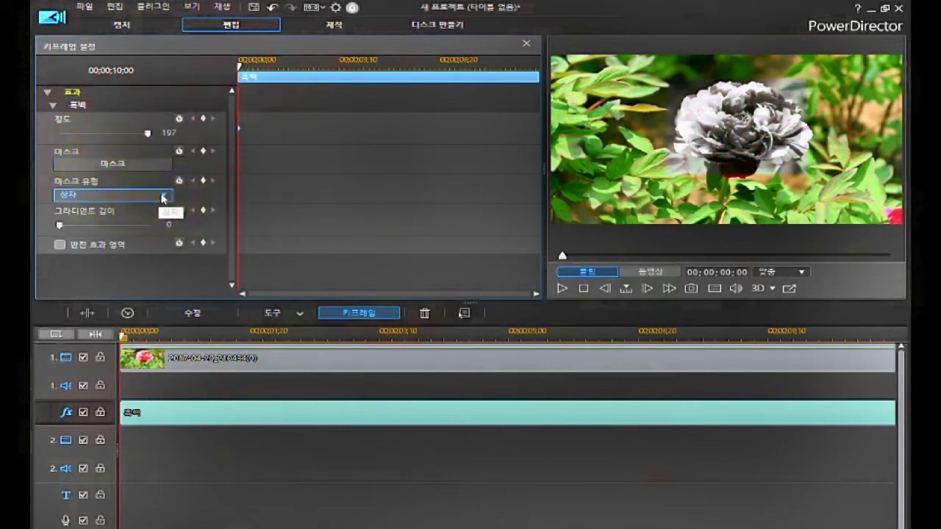
click(160, 197)
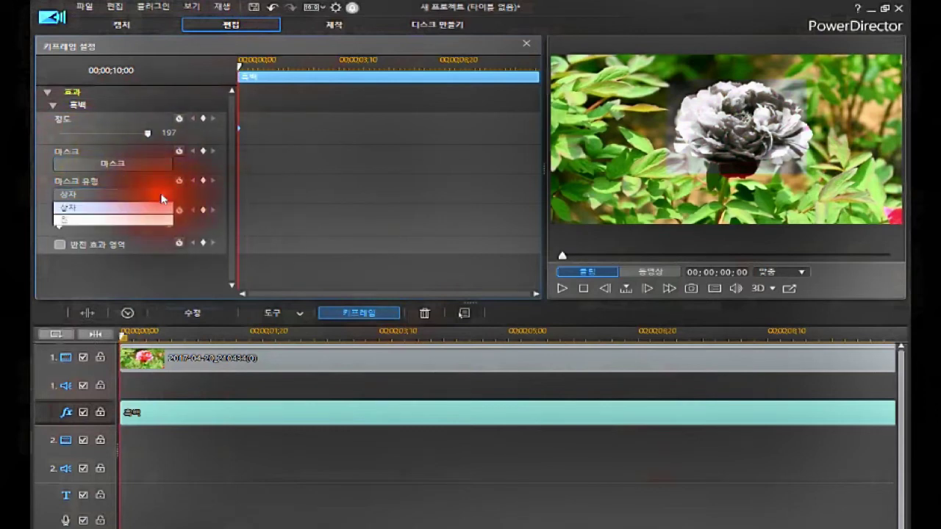
click(122, 219)
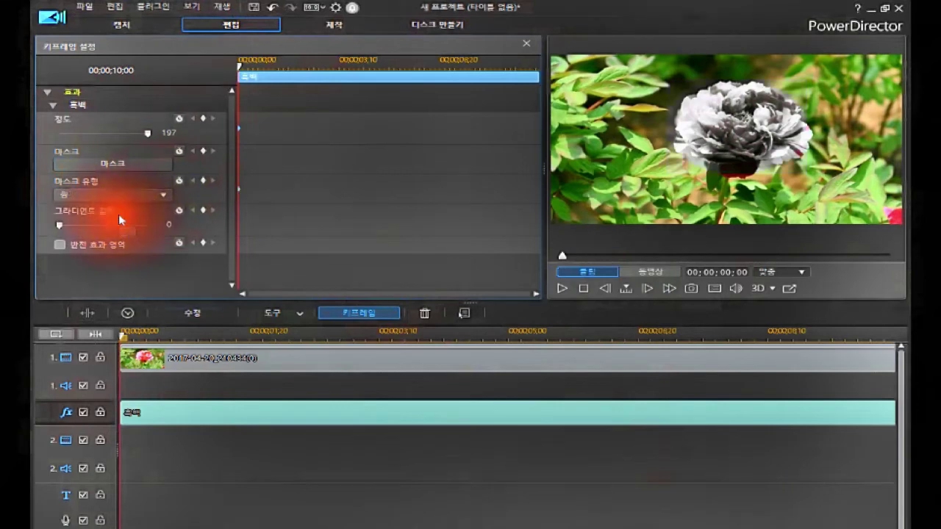
click(59, 228)
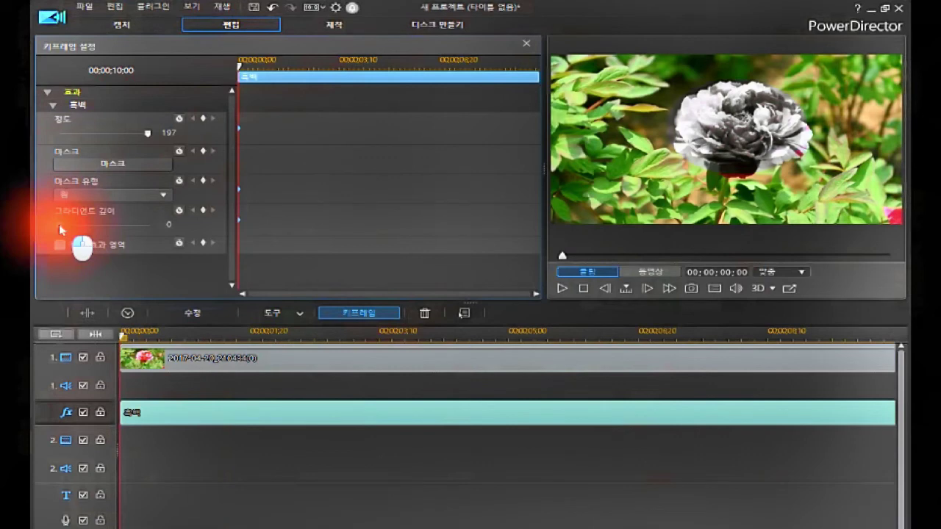
drag(59, 224, 94, 270)
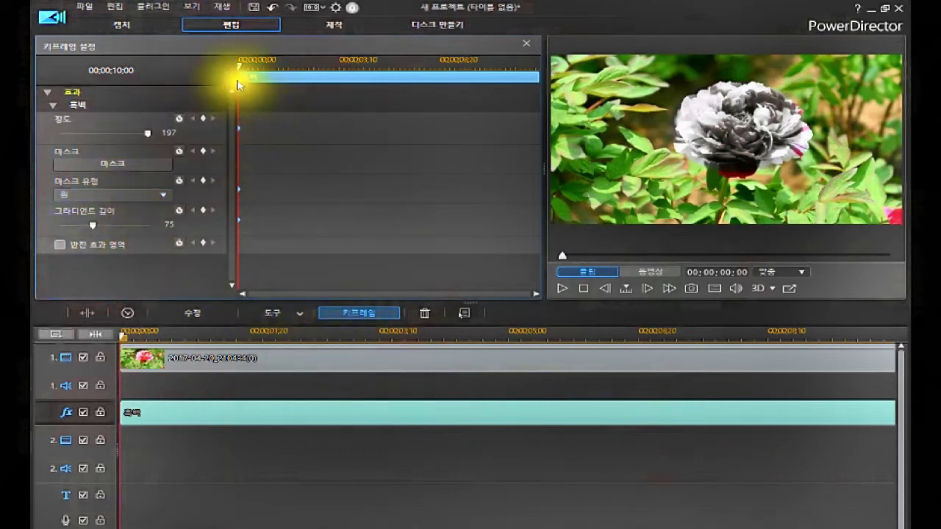
Step: Remove the starting keyframes of 정도, 마스크 유형 and 그라디언트 깊이, and add a 마스크 keyframe at 00;00;00;00
click(238, 68)
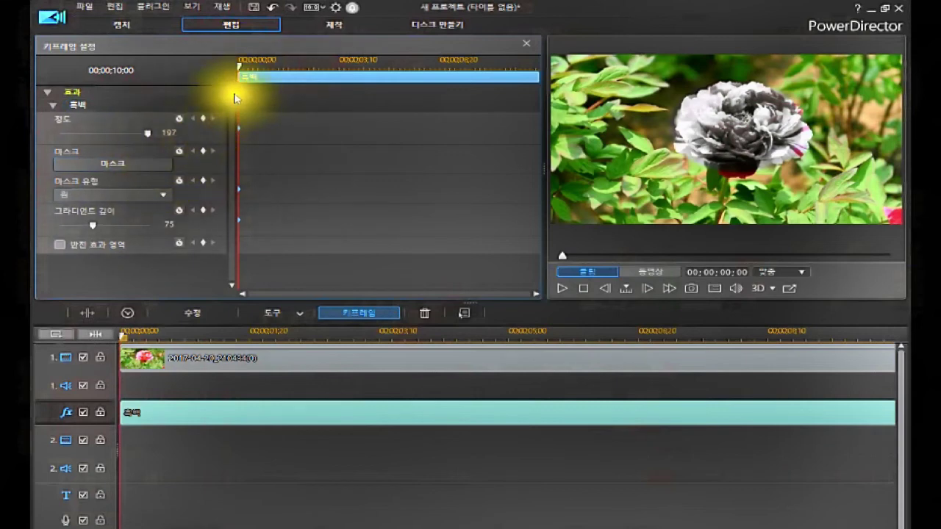
click(203, 120)
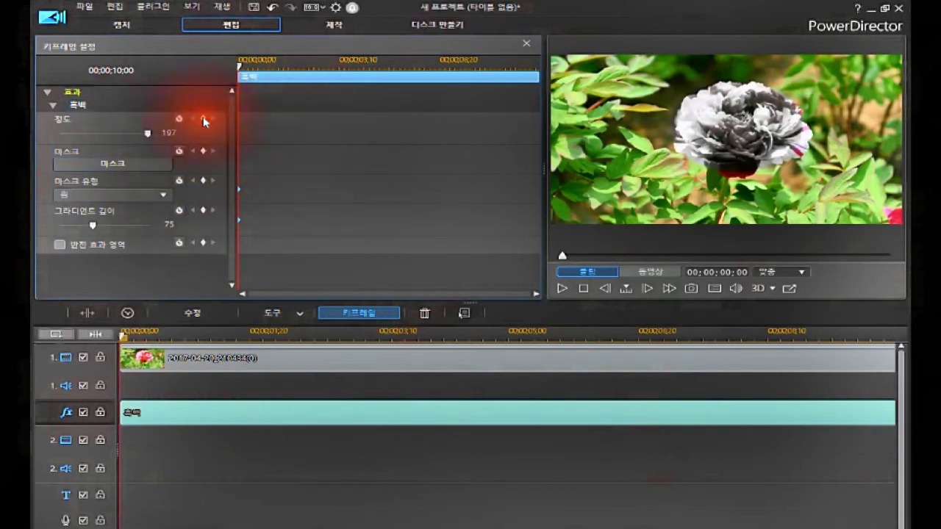
click(203, 155)
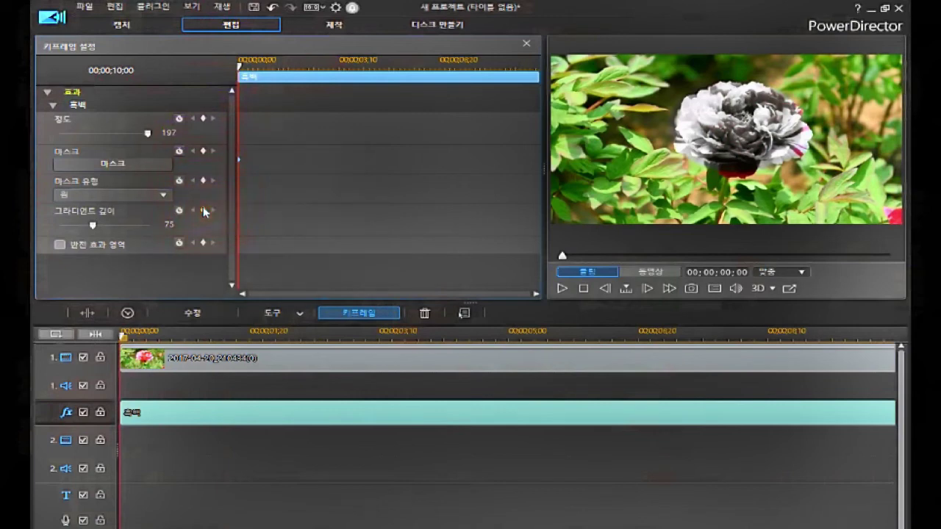
Step: Try moving the circular mask slightly over the flower, and close the mask editor without applying it
click(133, 162)
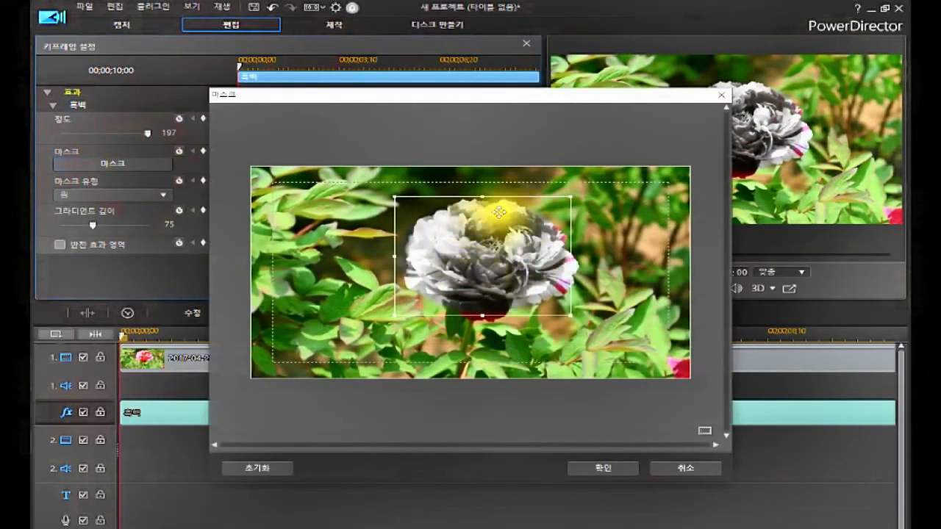
drag(486, 240, 487, 264)
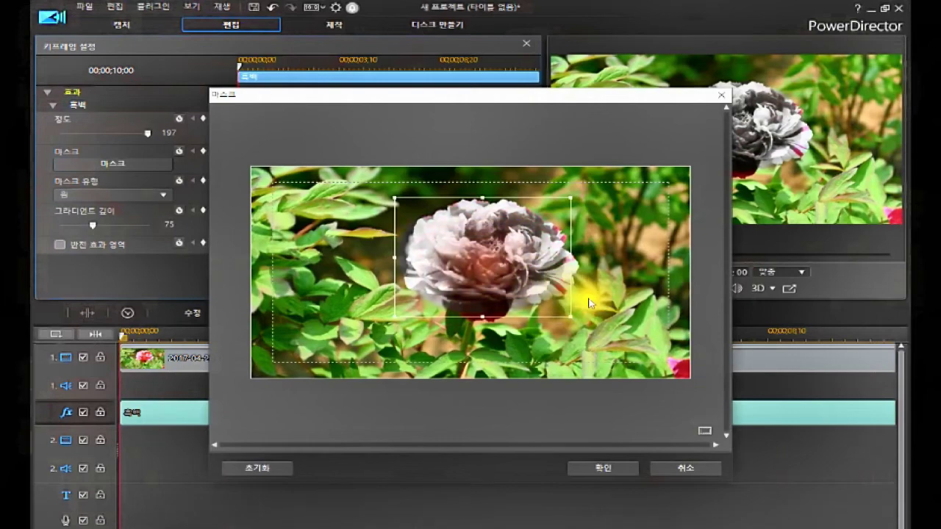
click(722, 95)
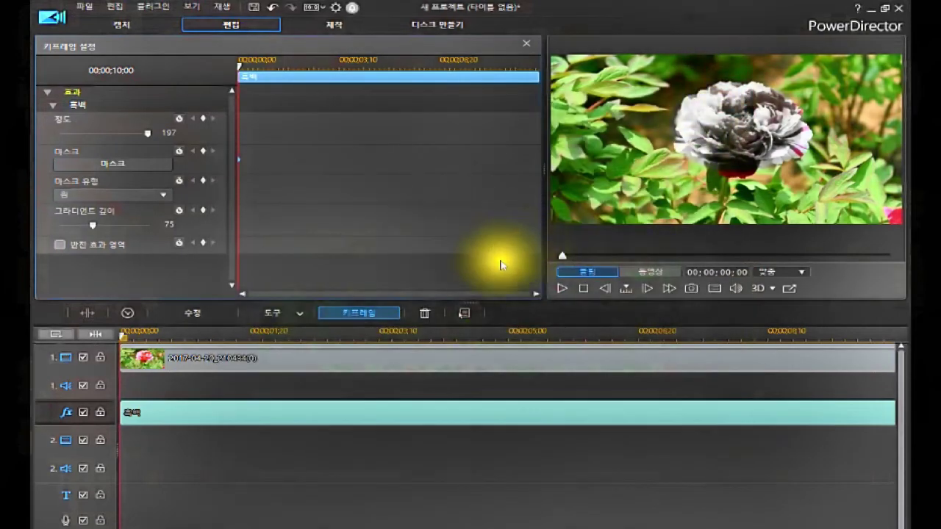
Step: Add starting keyframes for 마스크 유형, 그라디언트 깊이 and 반전 효과 영역, and keyframes for all five 흑백 settings at 00;00;03;01
click(202, 180)
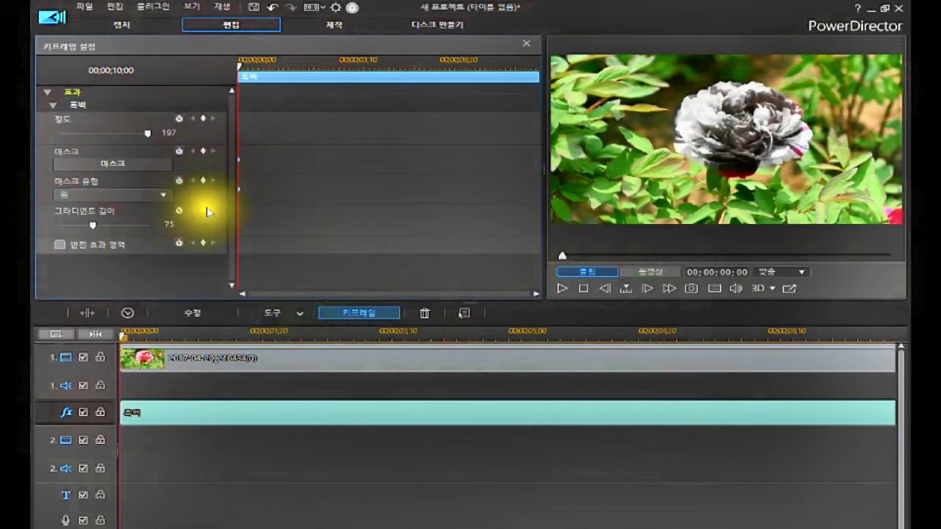
click(203, 210)
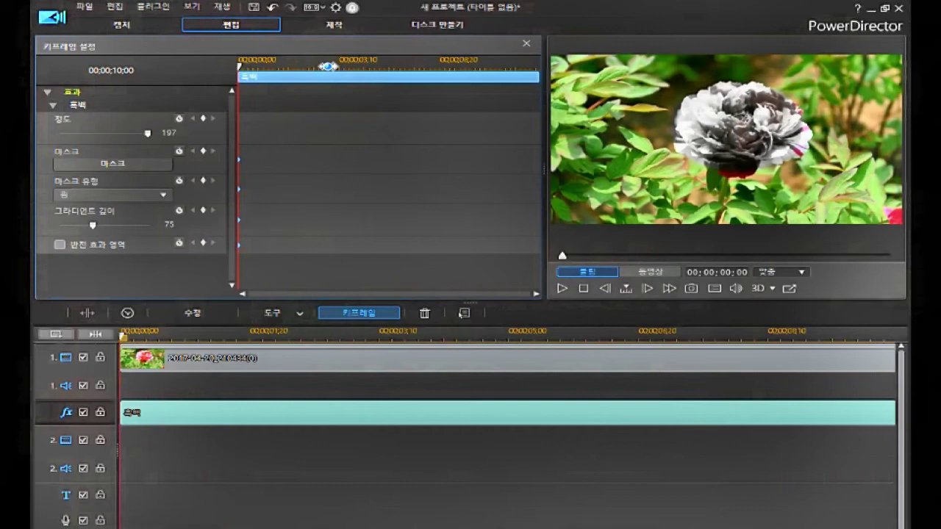
click(328, 66)
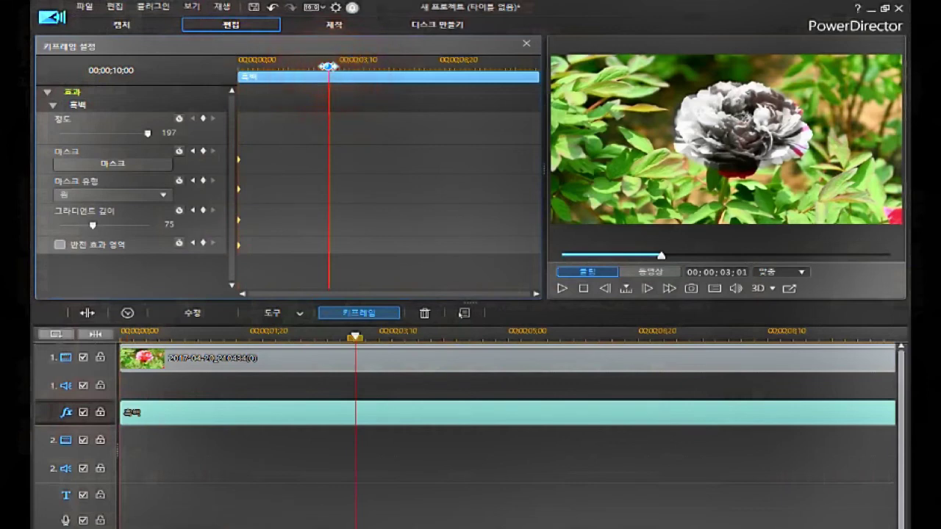
click(202, 119)
click(202, 149)
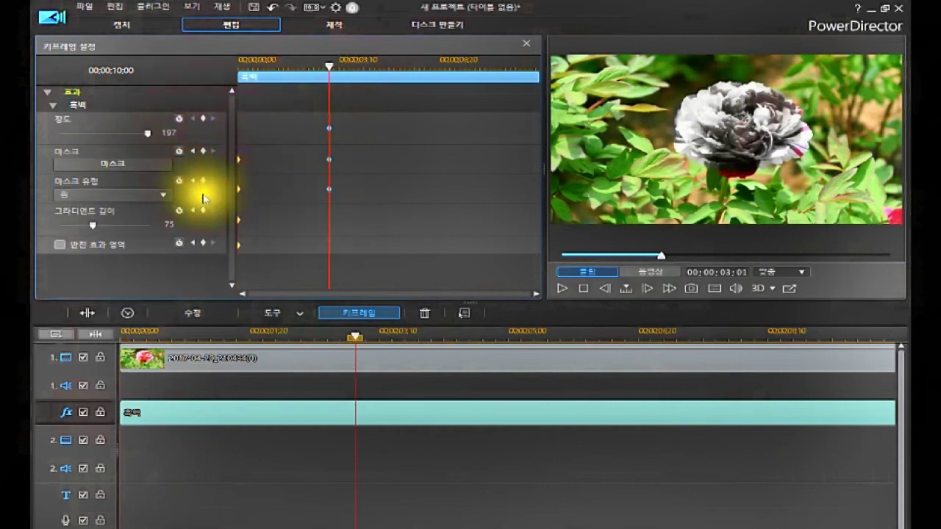
click(200, 206)
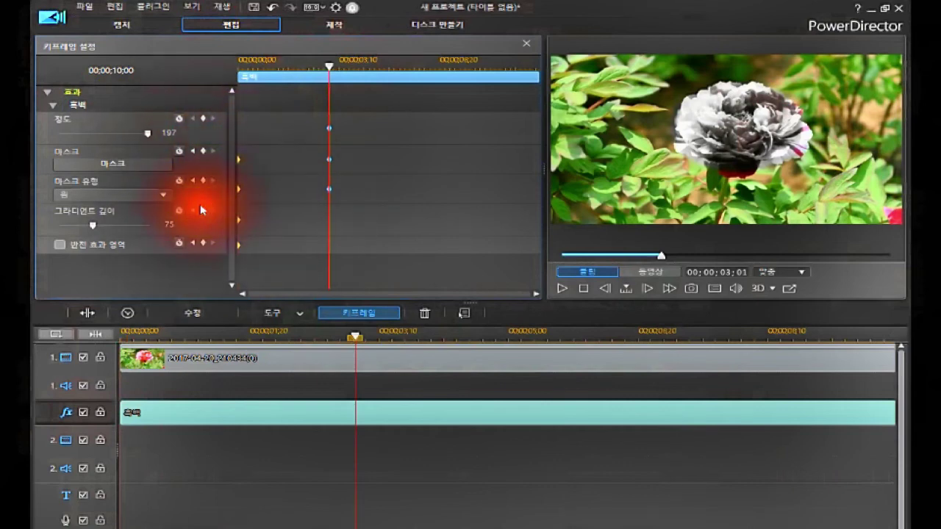
click(202, 243)
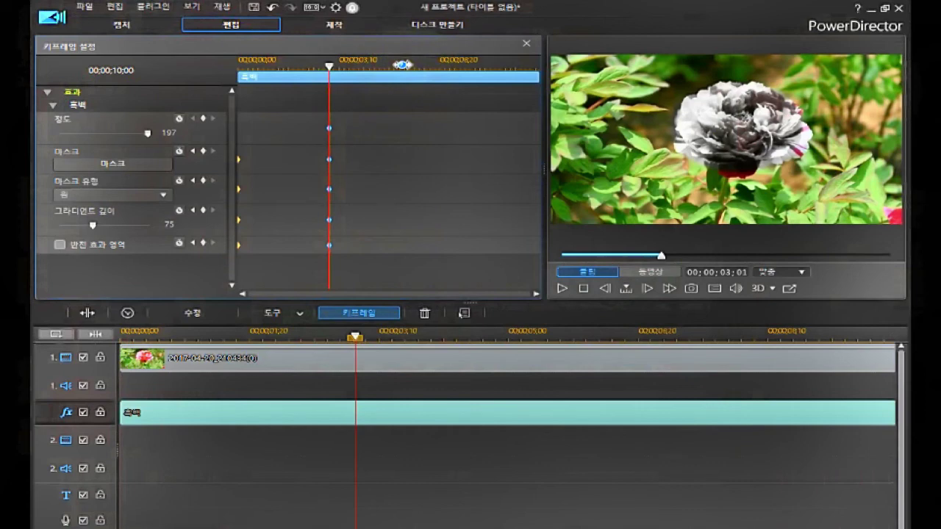
Step: Add keyframes for all five 흑백 settings at 00;00;05;14 and set 정도 to 118 there
click(402, 64)
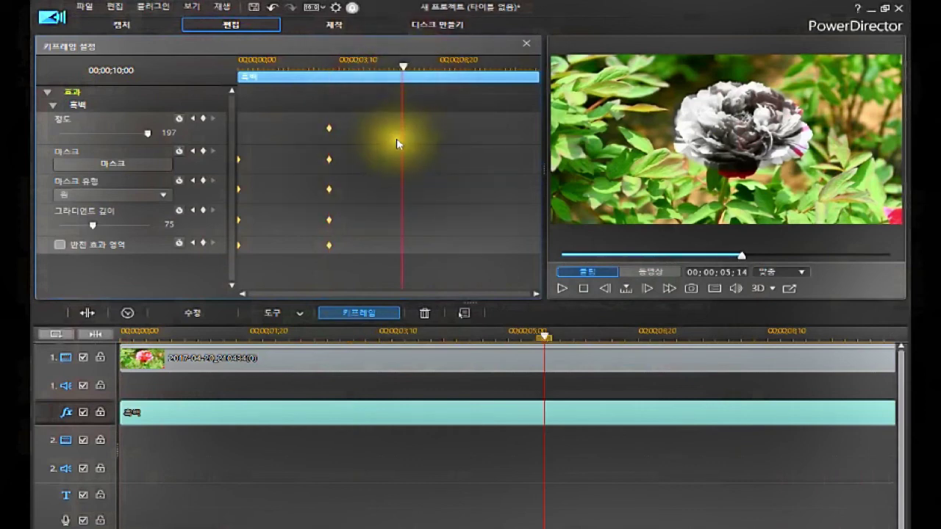
click(202, 118)
click(204, 151)
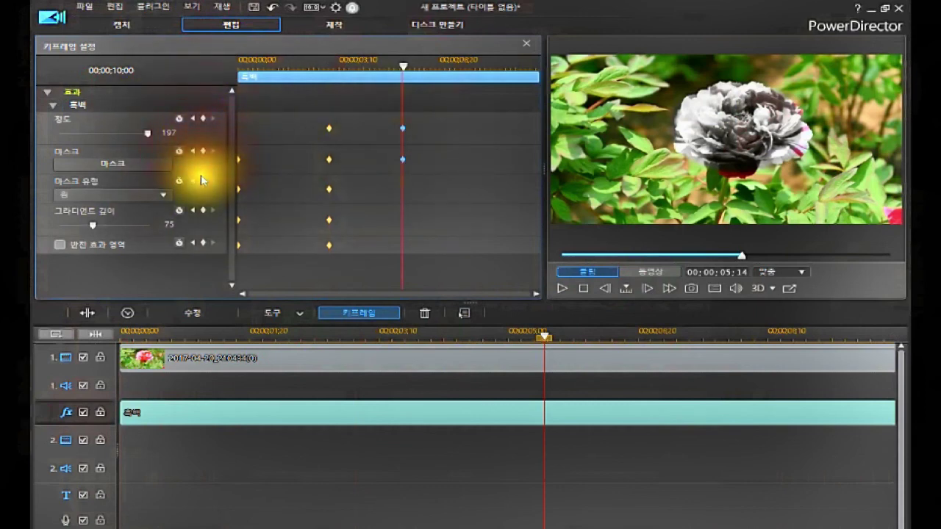
click(202, 180)
click(200, 212)
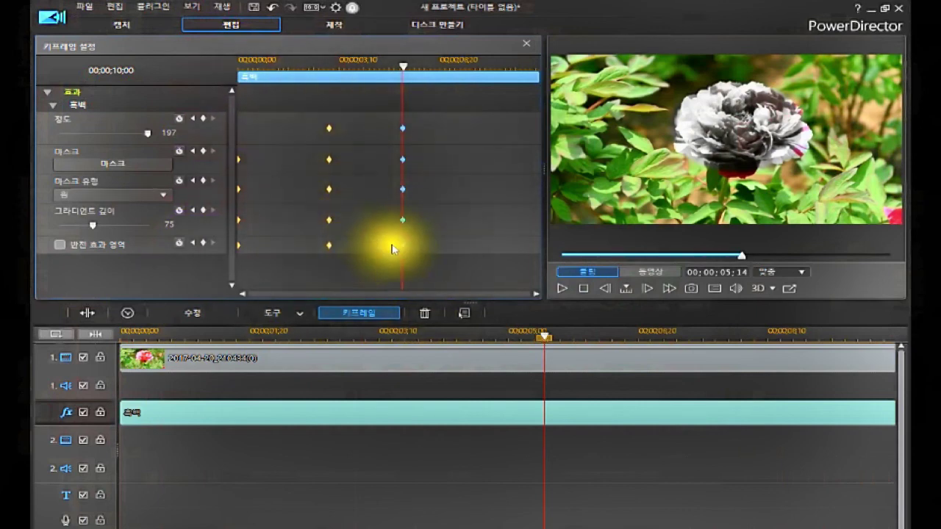
drag(387, 173, 419, 110)
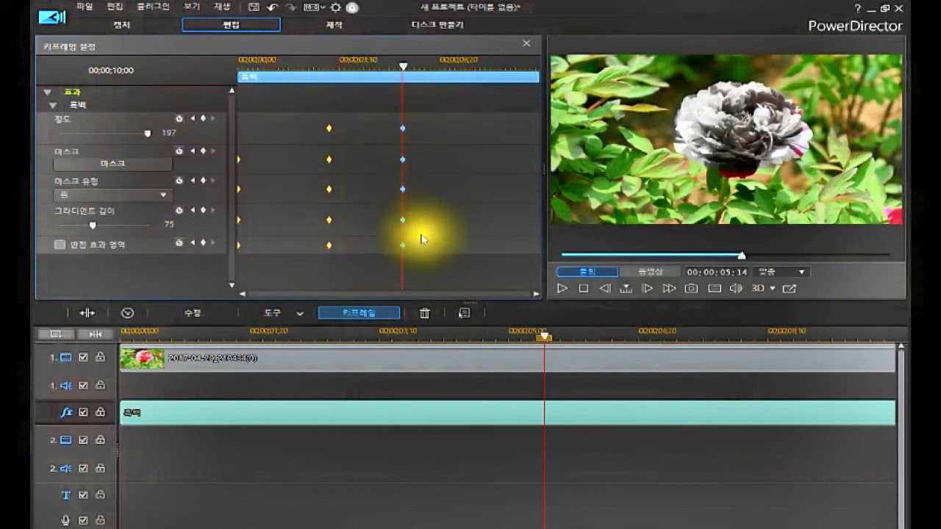
click(268, 195)
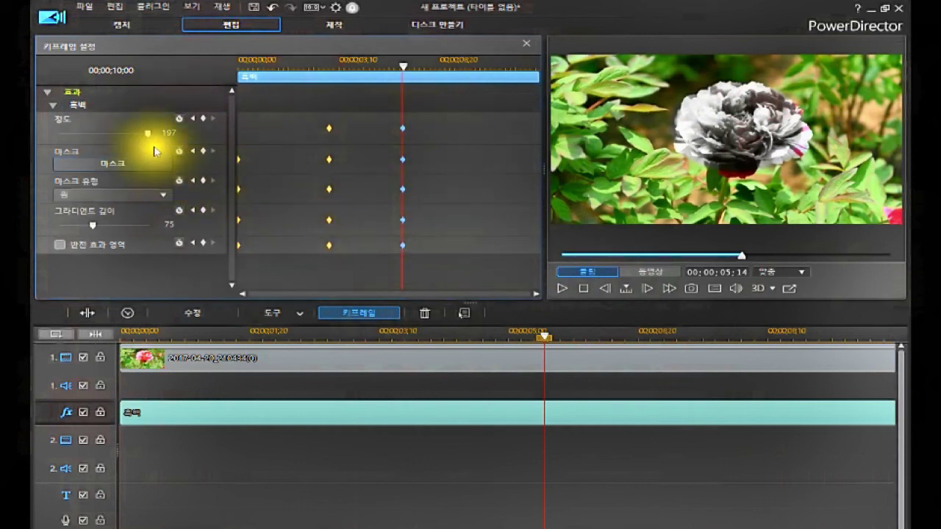
mouse_move(146, 134)
mouse_down()
mouse_move(125, 143)
mouse_move(132, 146)
mouse_up()
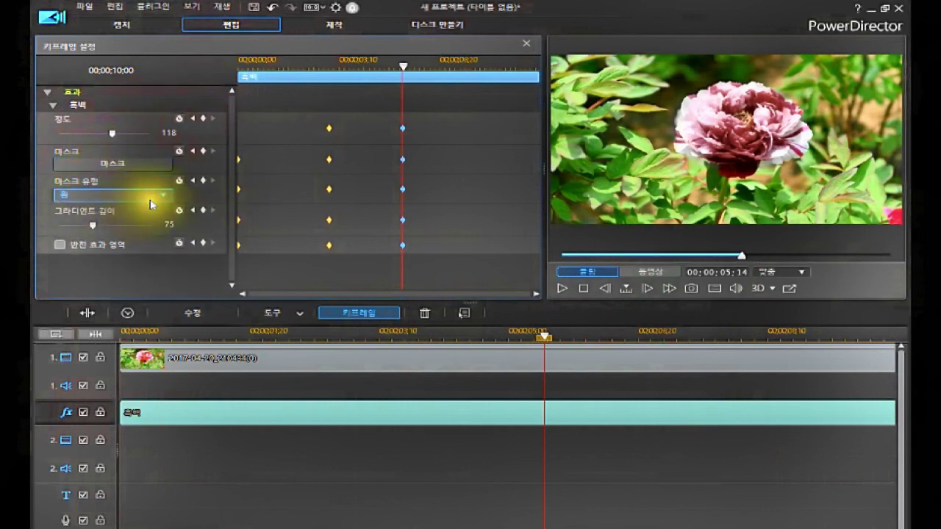
Step: Try moving the circular mask down over the flower's lower half and stem, and close the mask editor without applying it
click(124, 163)
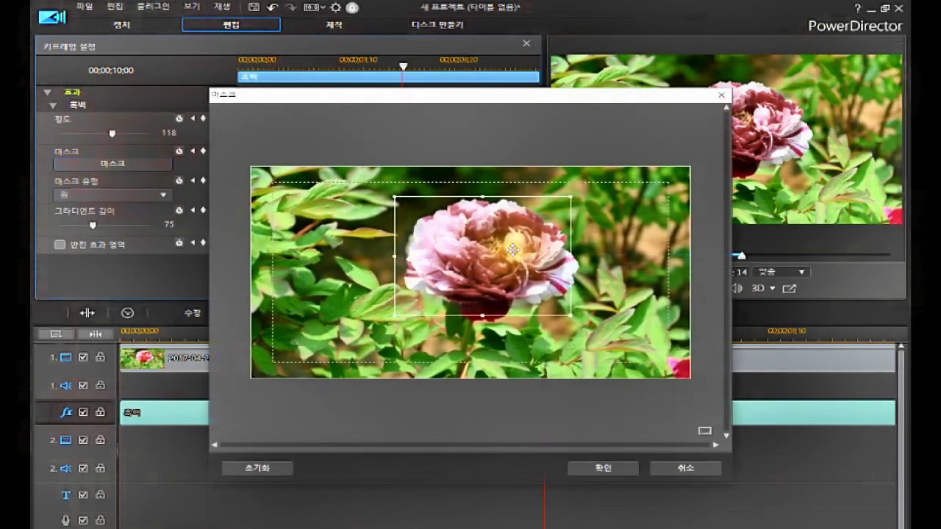
click(512, 250)
drag(512, 251, 508, 300)
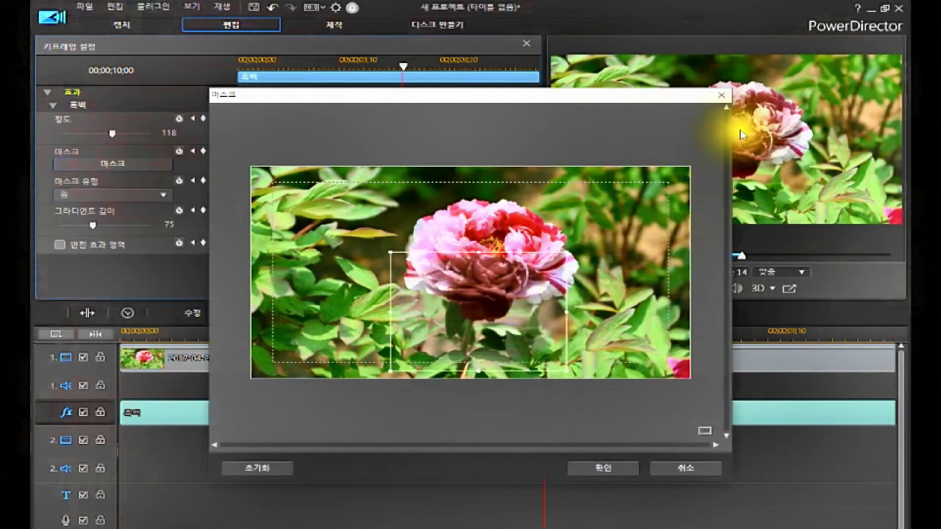
click(721, 95)
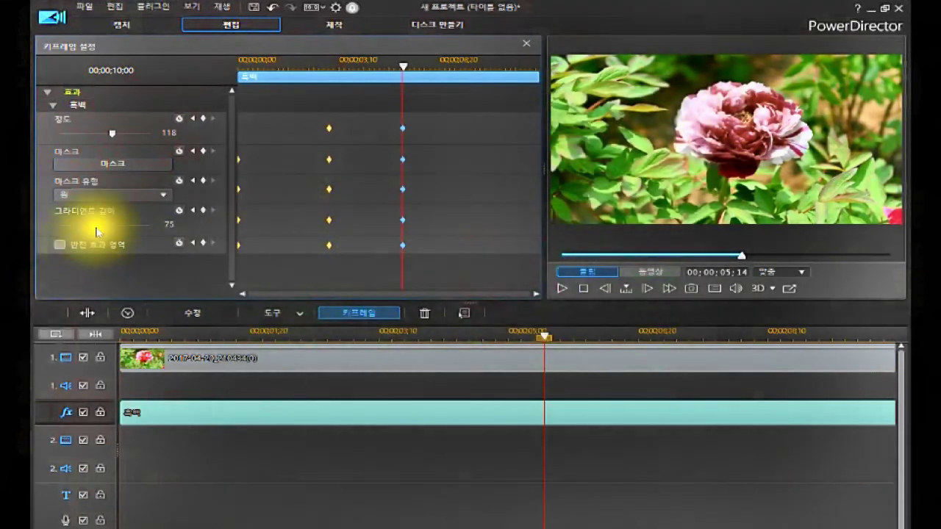
Step: Set 마스크 유형 to 상자 and enable 반전 효과 영역 at the 00;00;05;14 keyframe
click(106, 195)
click(86, 220)
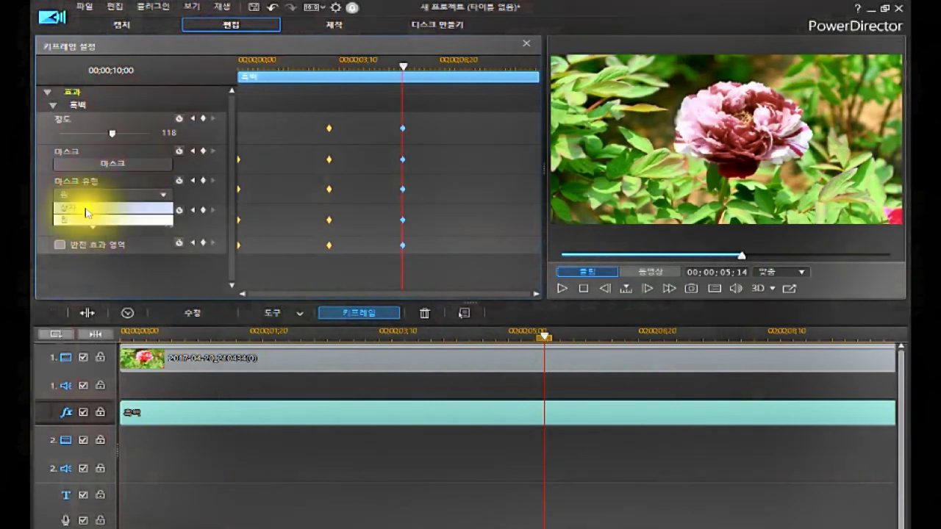
click(86, 220)
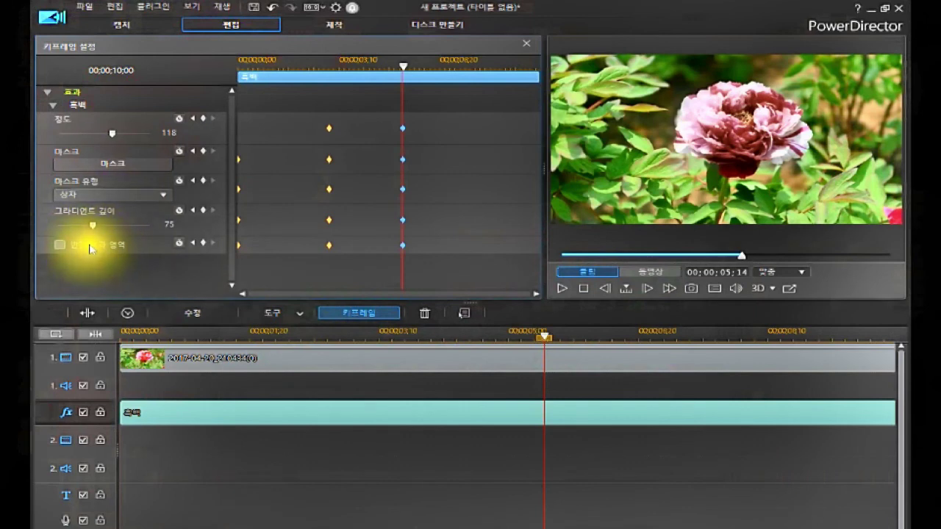
click(61, 246)
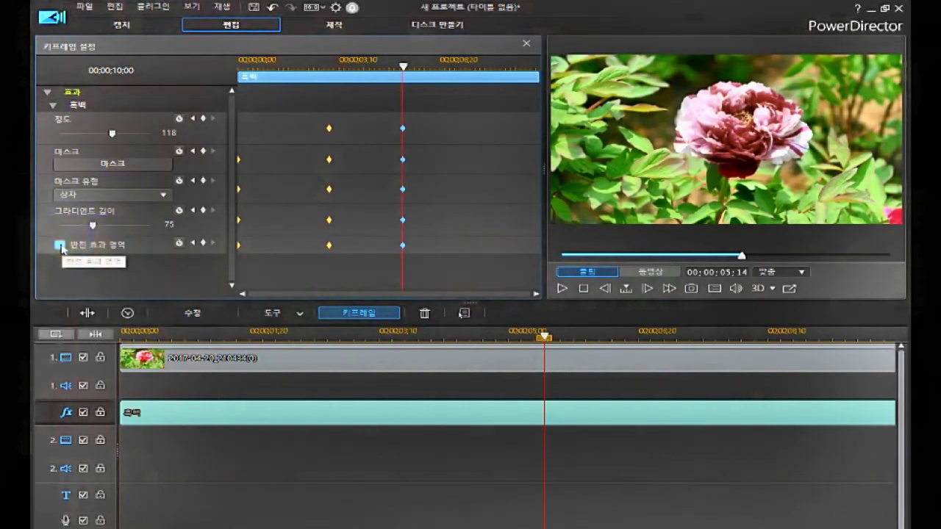
click(60, 246)
click(60, 245)
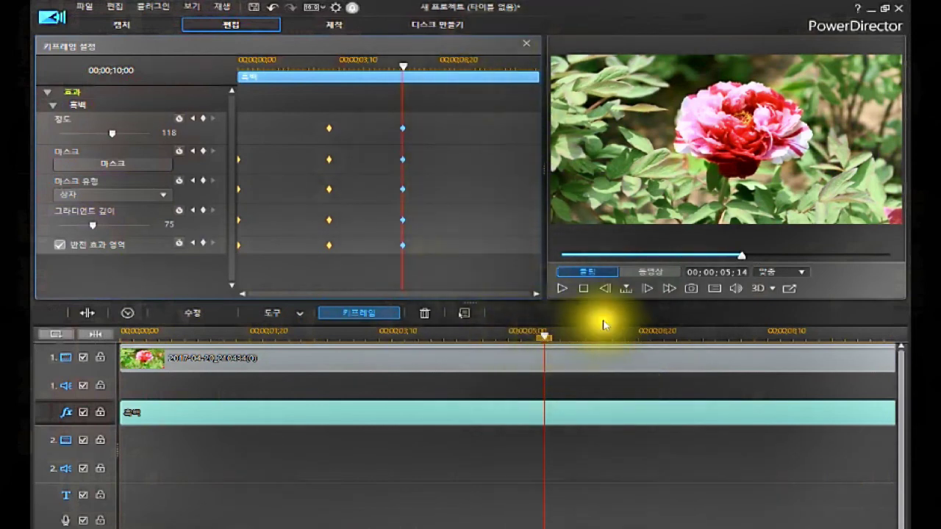
Step: Return the preview to the start of the 흑백 effect
click(583, 288)
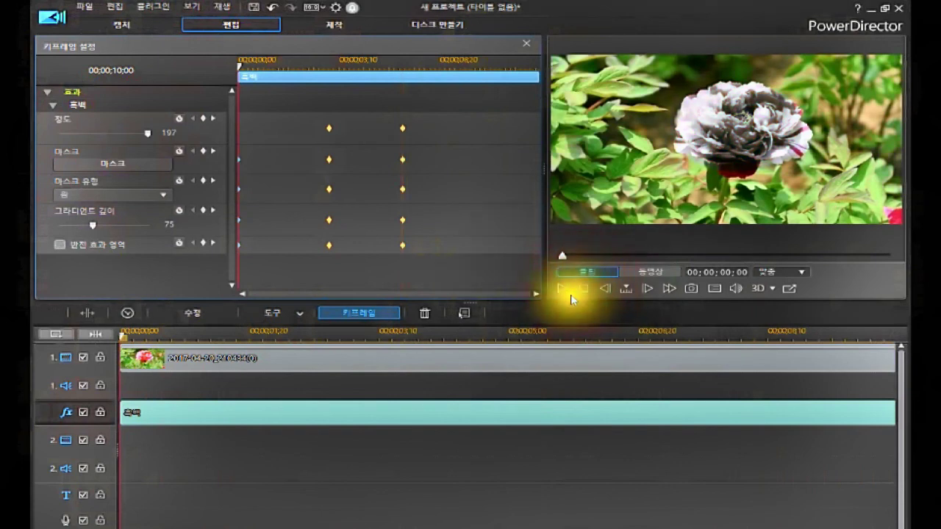